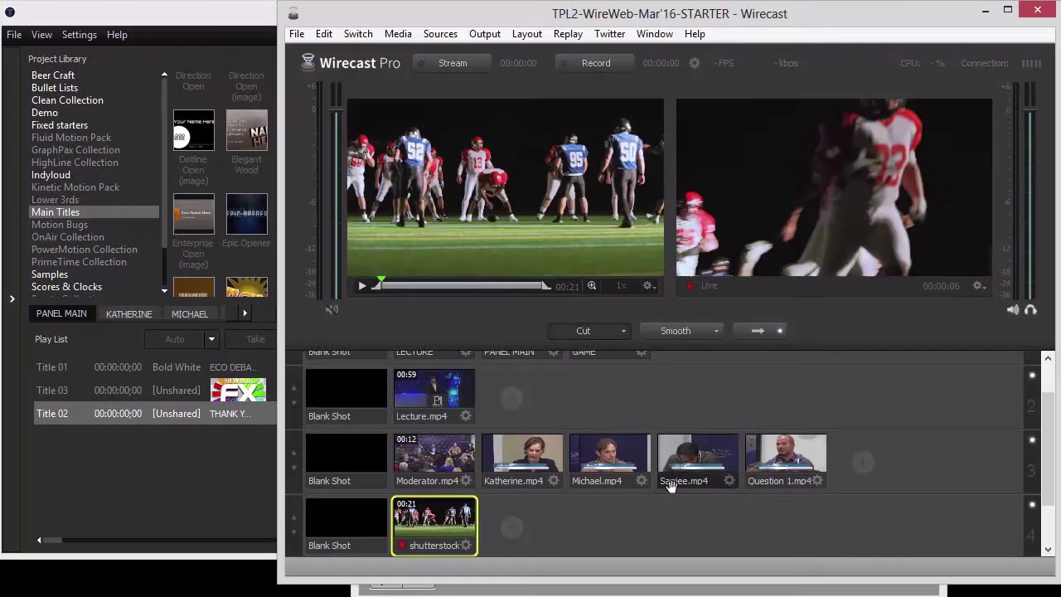
Scroll up Wirecast's shot layers to show the layer with the LECTURE, PANEL MAIN and GAME shots.
scroll(668, 514, up, 3)
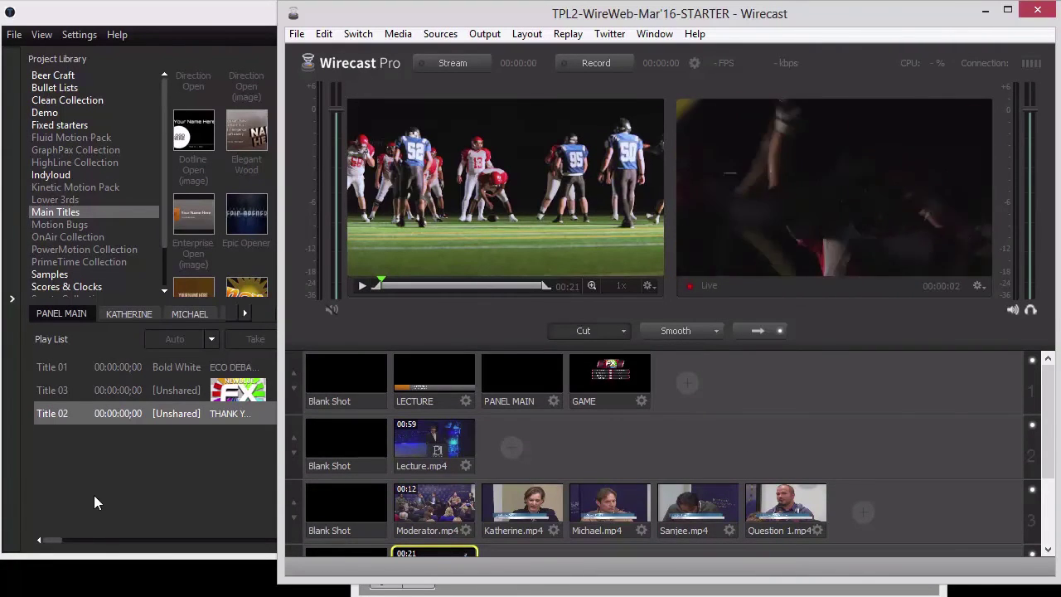
Switch Titler Pro Live to the GAME playlist, preview Title 03, then reload Title 02's player roster.
click(97, 491)
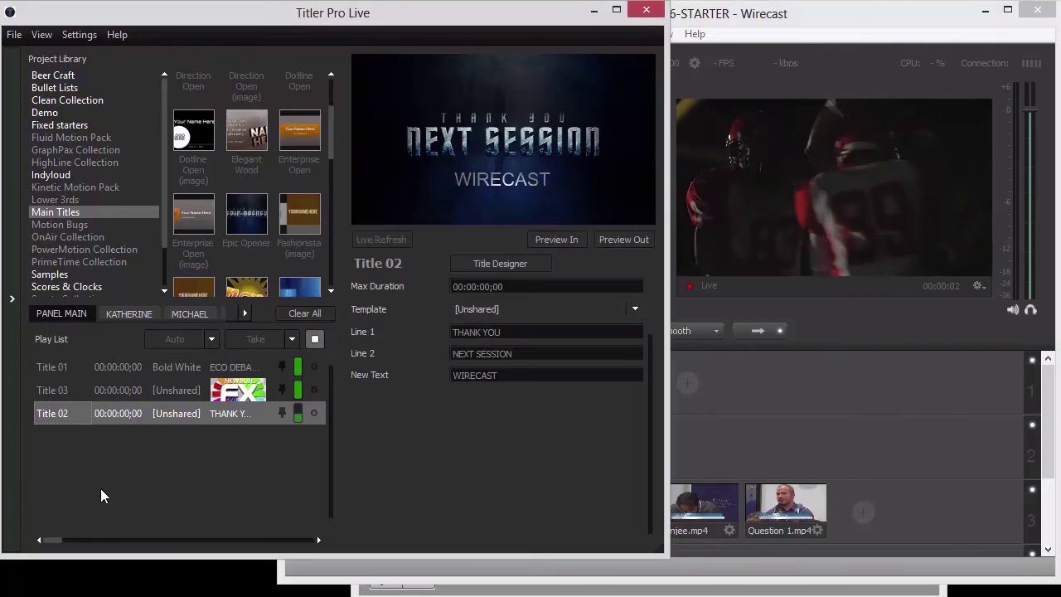
click(244, 312)
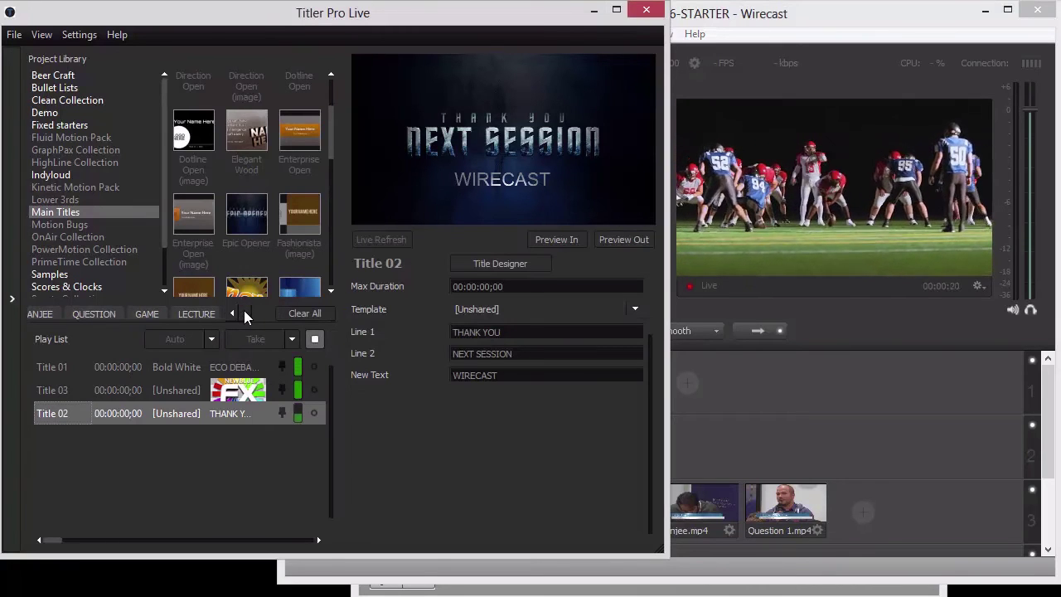
click(151, 313)
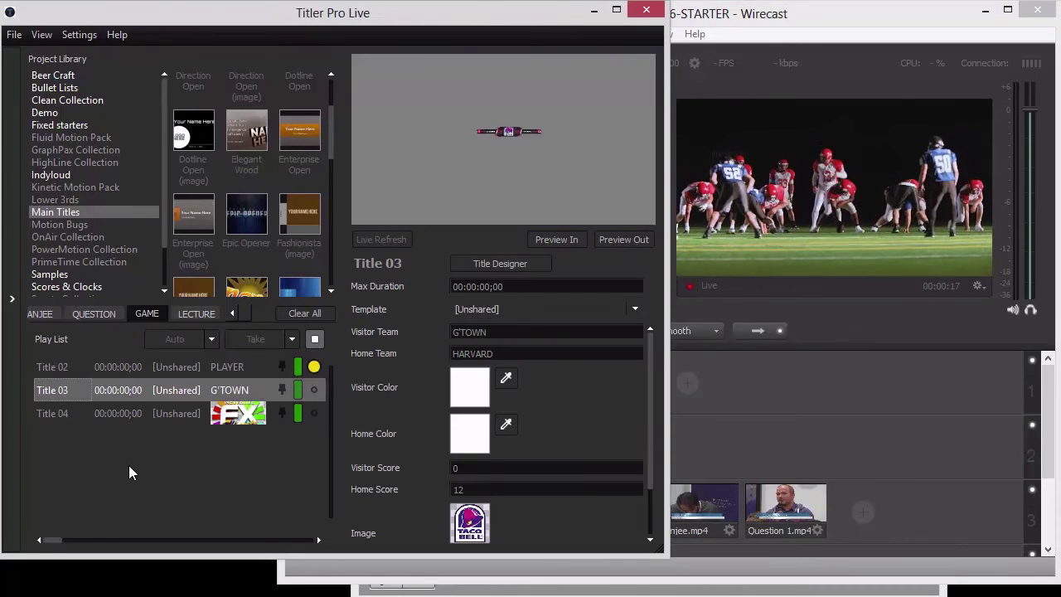
click(176, 371)
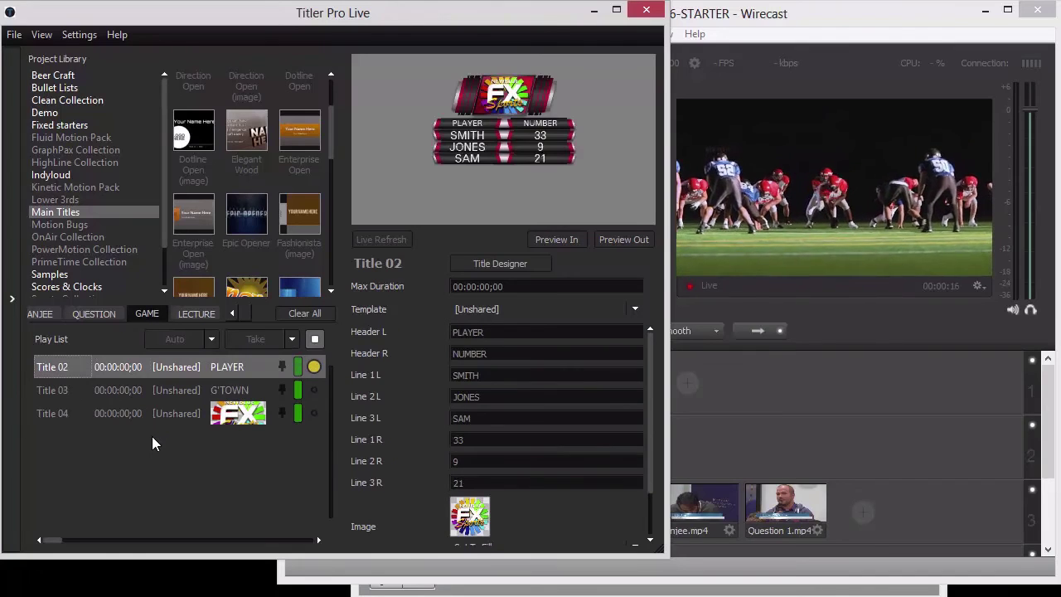
click(172, 393)
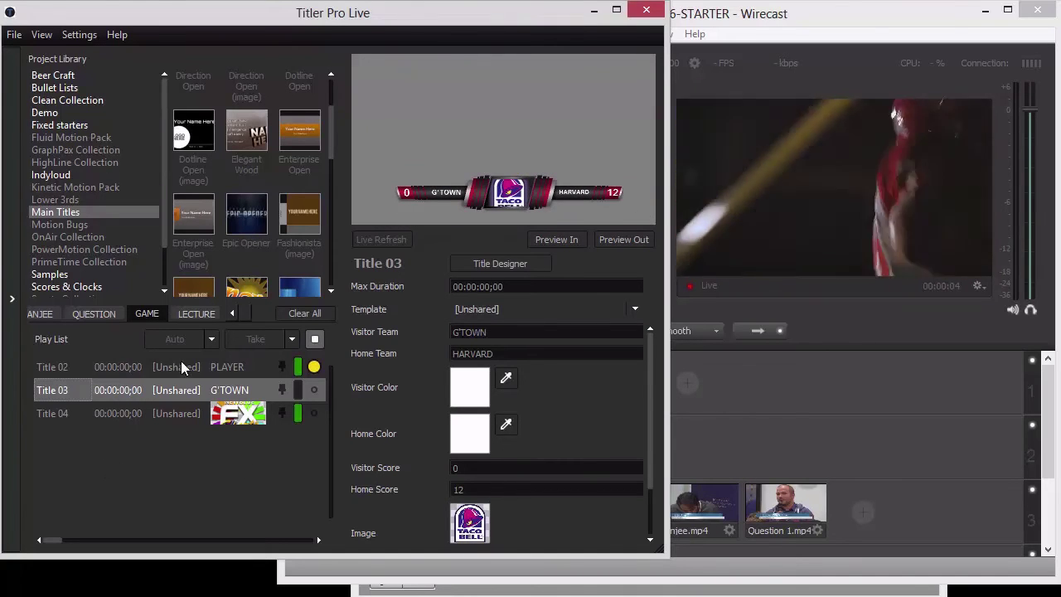
click(186, 366)
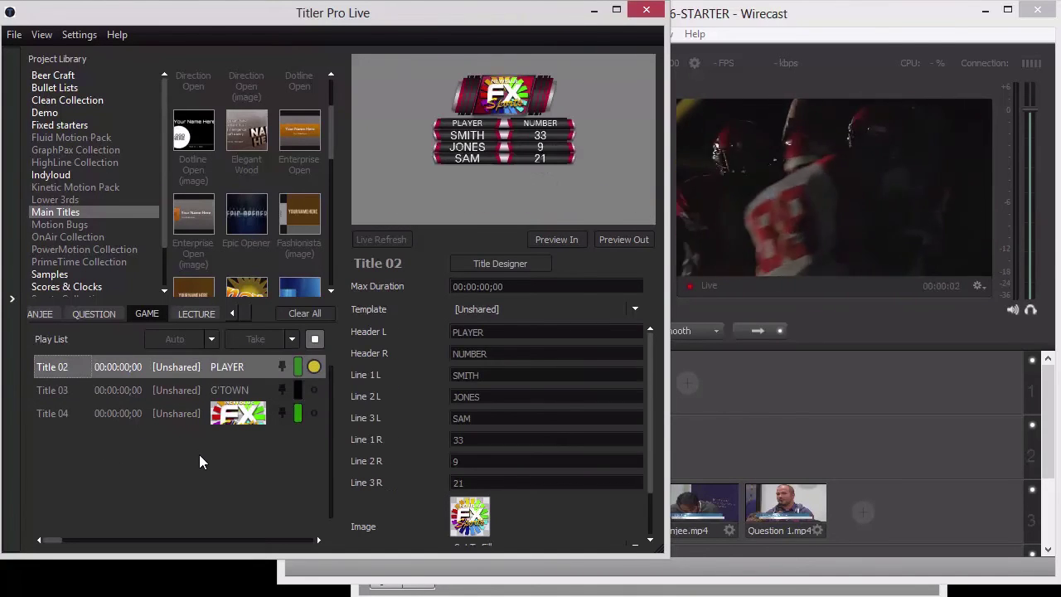
Take Wirecast's GAME shot live over the football footage, then return to Titler Pro Live.
click(800, 393)
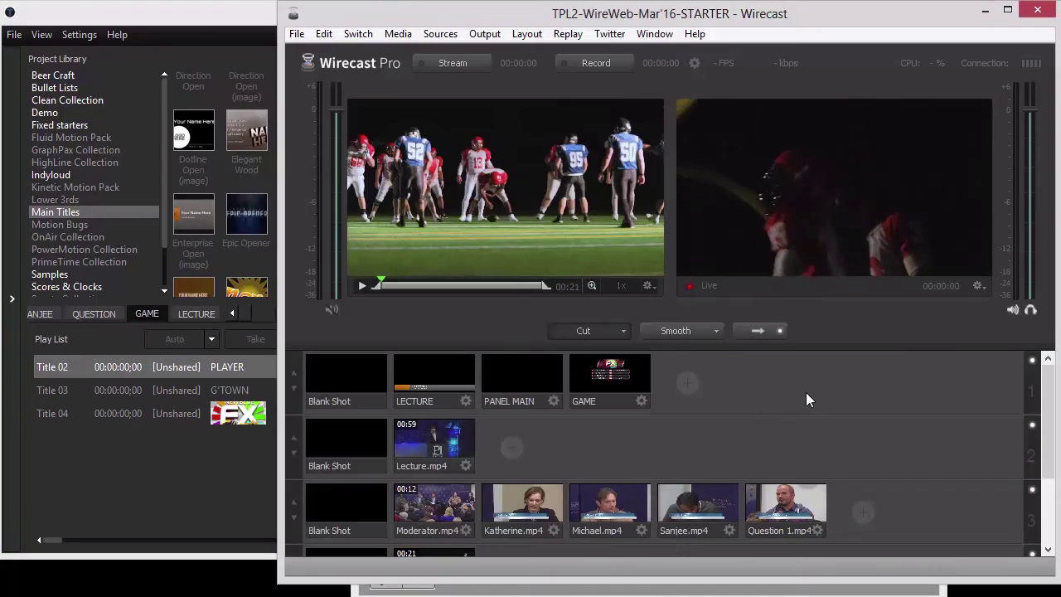
click(593, 375)
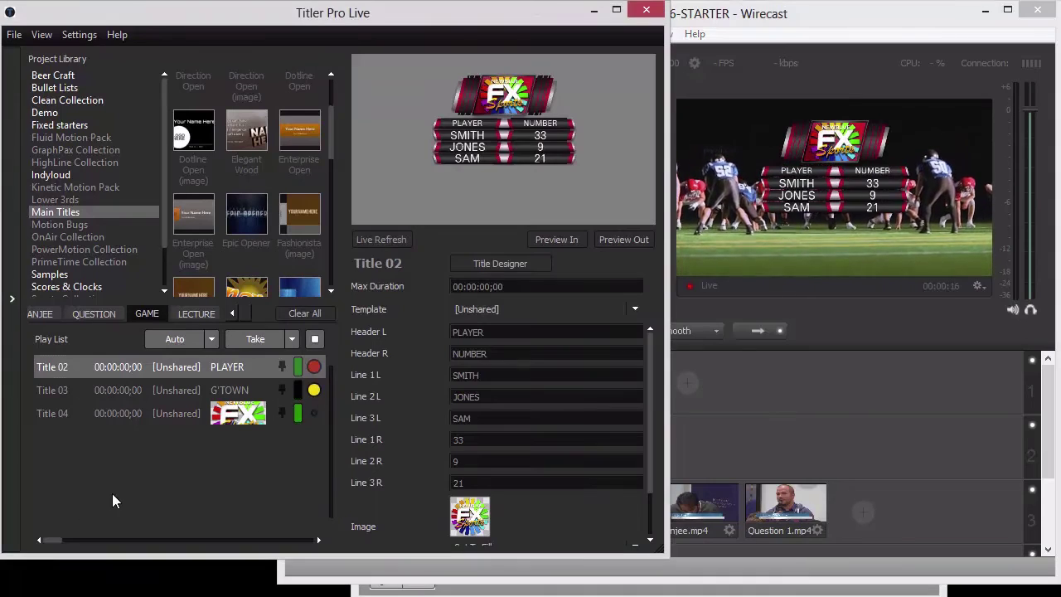
click(116, 502)
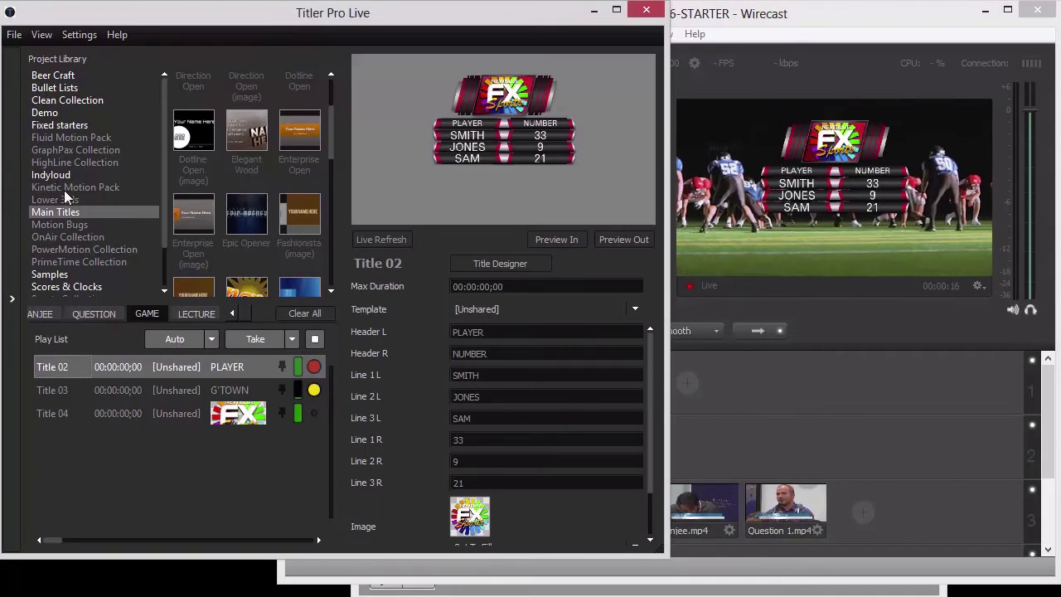
drag(163, 194, 167, 238)
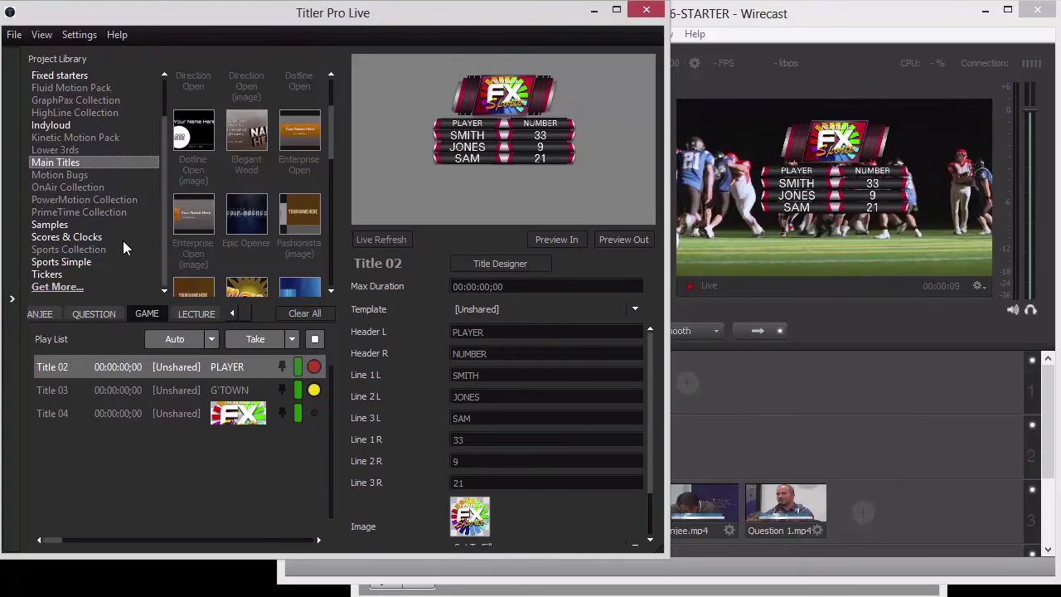
Open Sports Collection in the Project Library and preview four Karat template thumbnails.
click(72, 247)
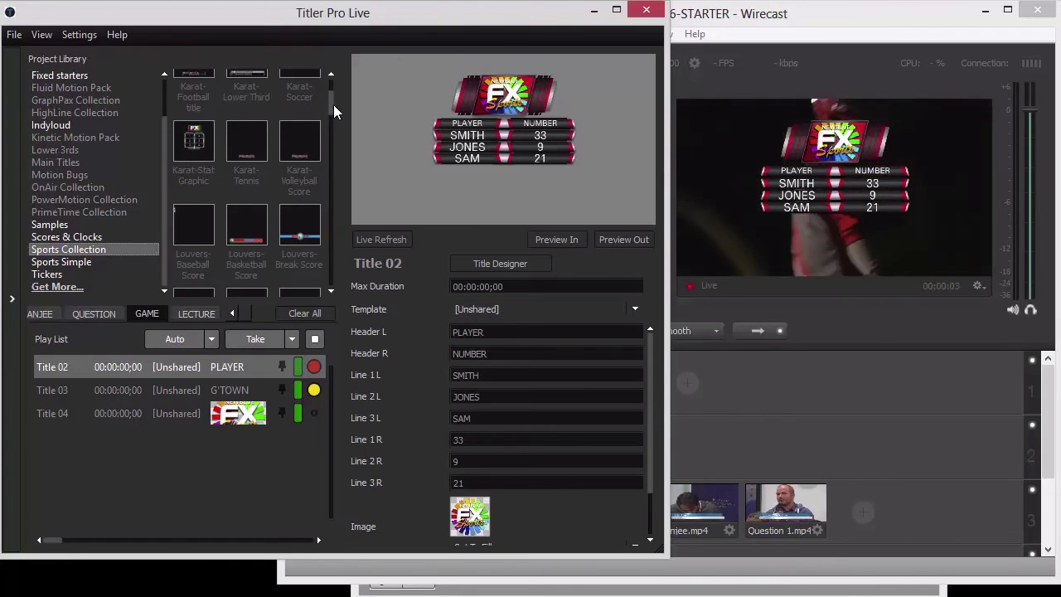
drag(333, 104, 342, 82)
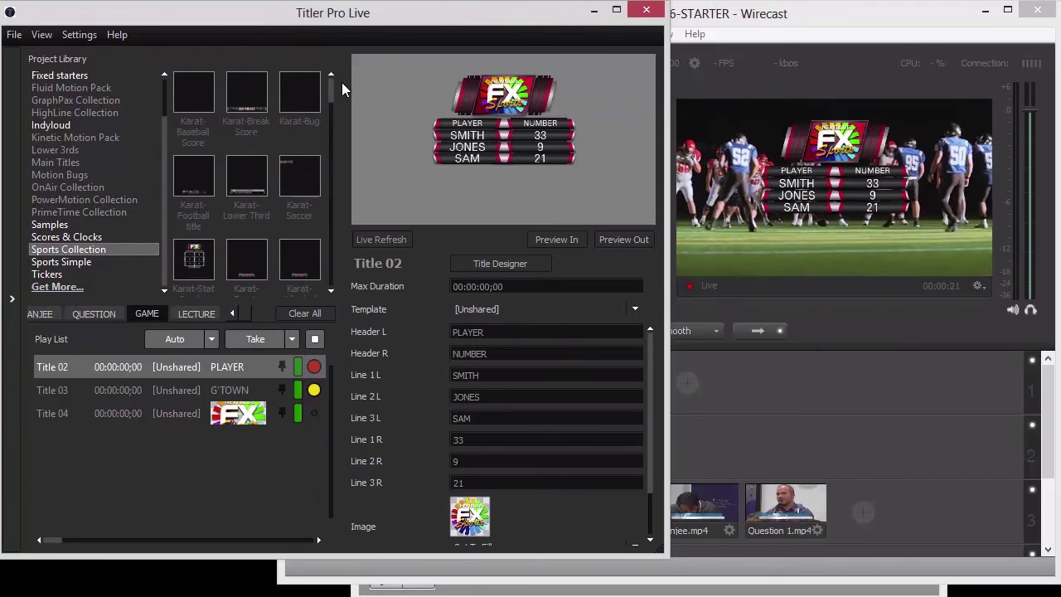
mouse_move(194, 92)
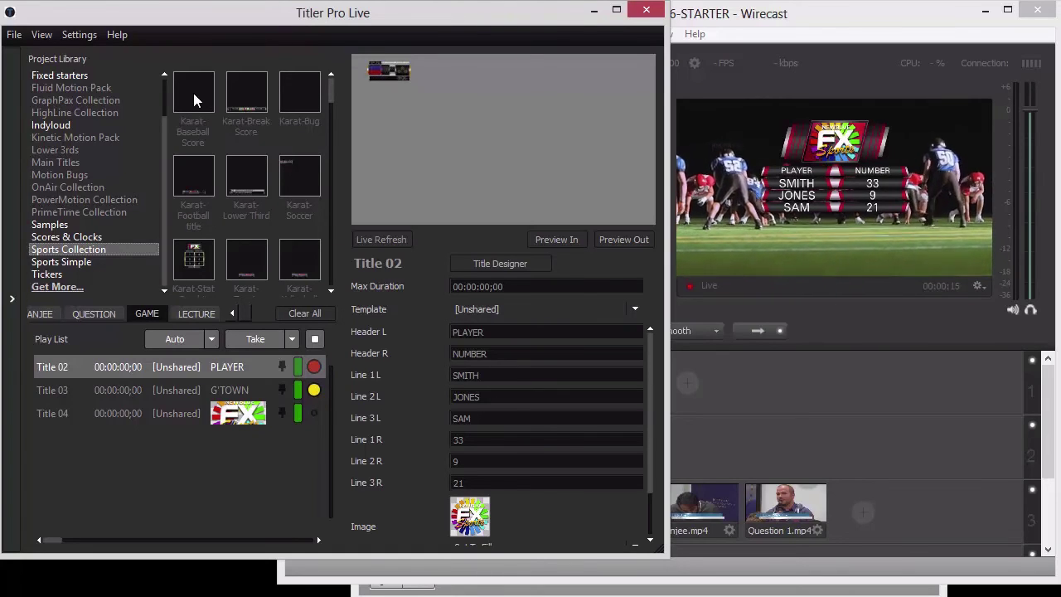
mouse_move(249, 93)
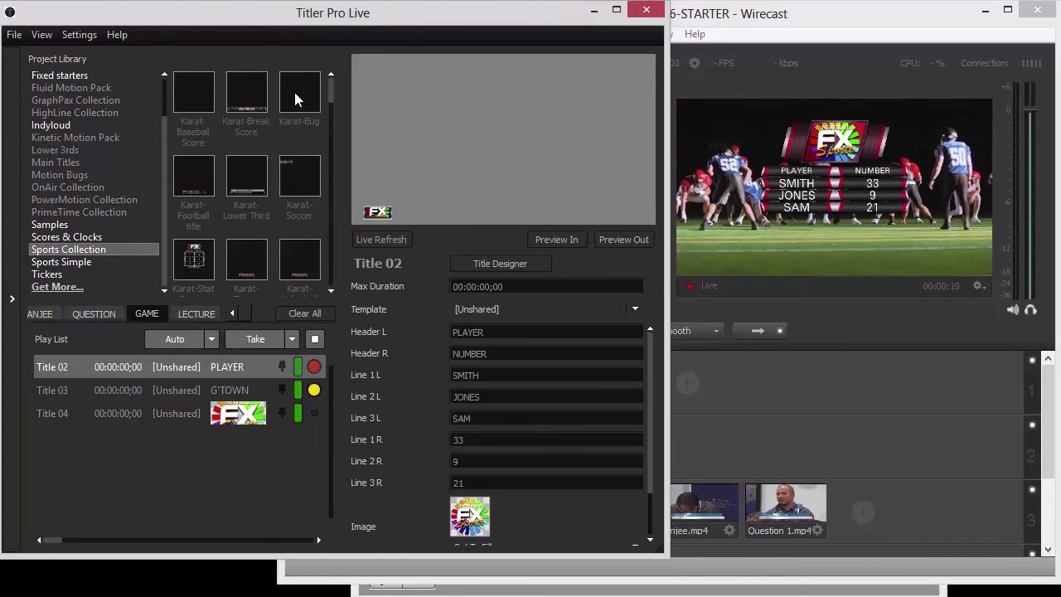
mouse_move(193, 181)
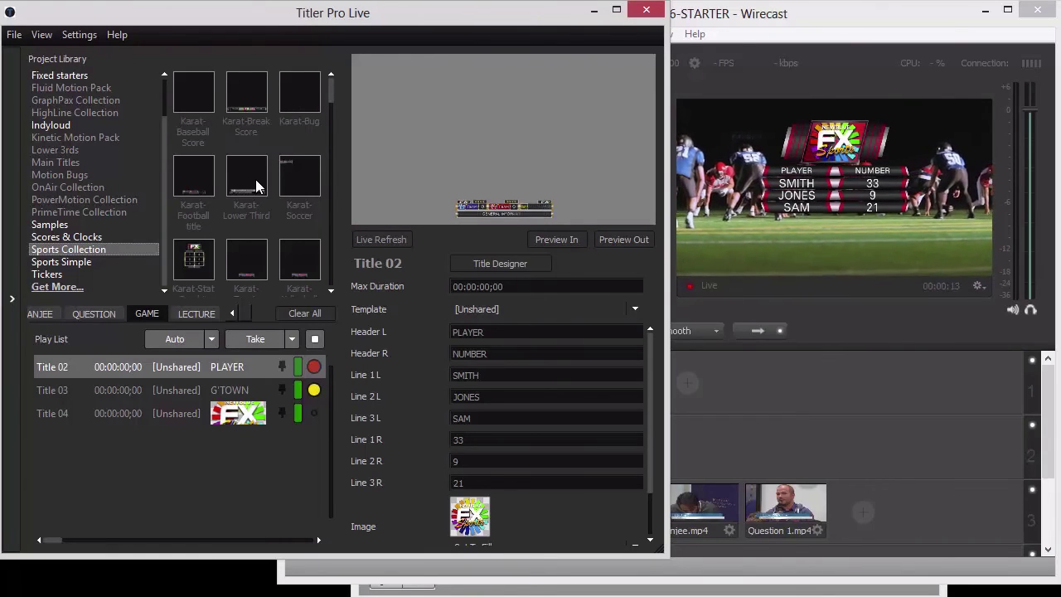
mouse_move(255, 179)
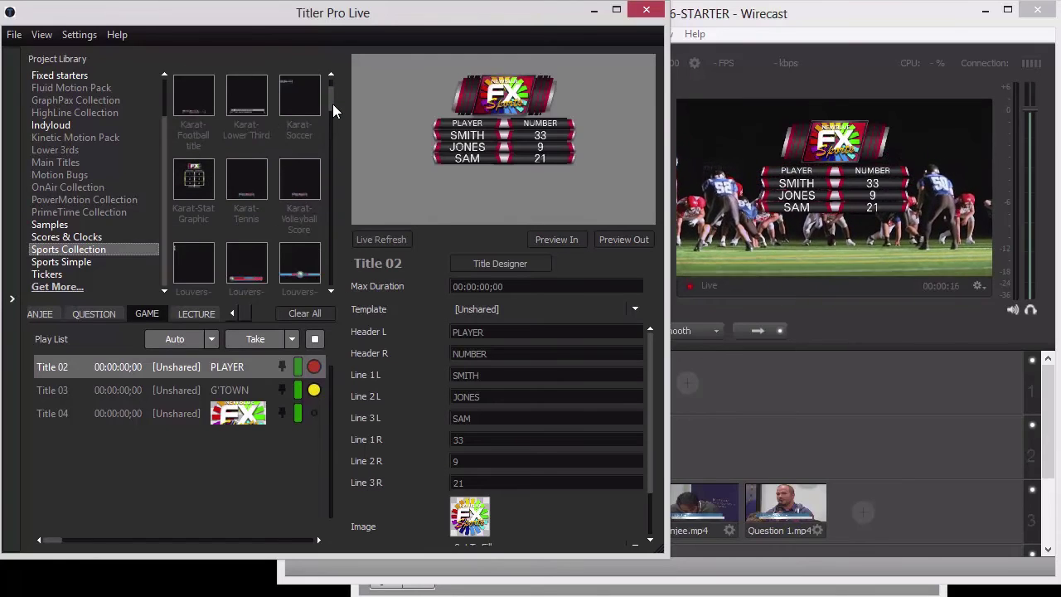
Scroll to the Louvers templates, preview one, and drag the Louvers-Stat Graphic toward the Play List.
scroll(333, 103, down, 3)
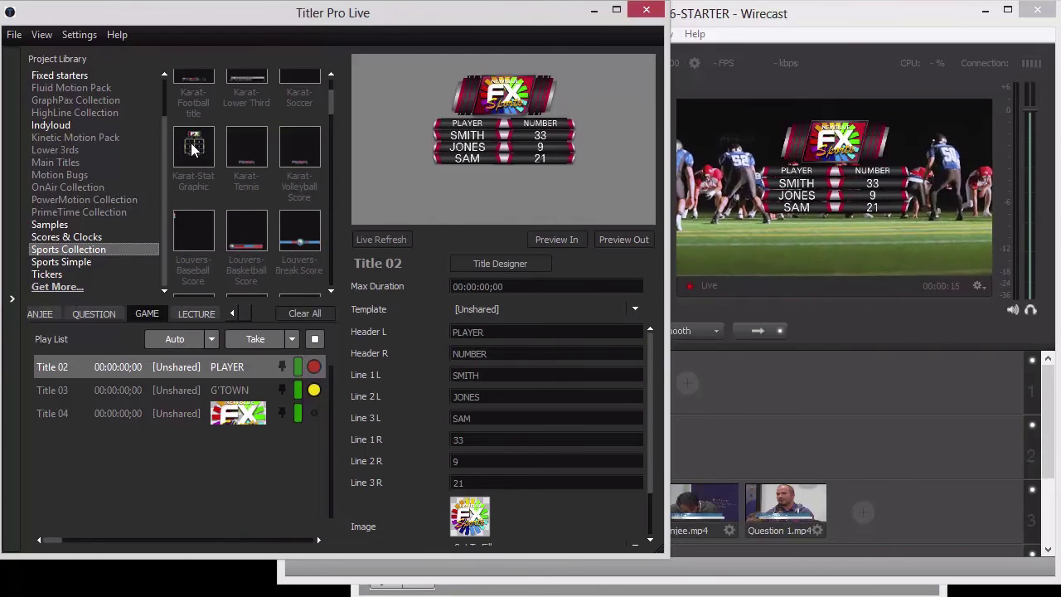
mouse_move(192, 147)
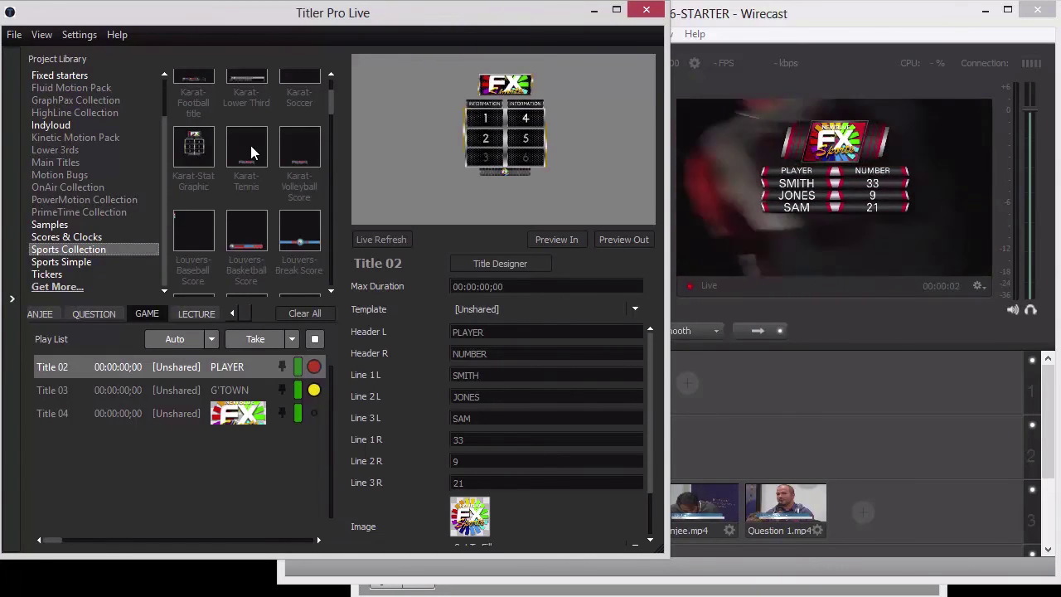
drag(331, 104, 335, 116)
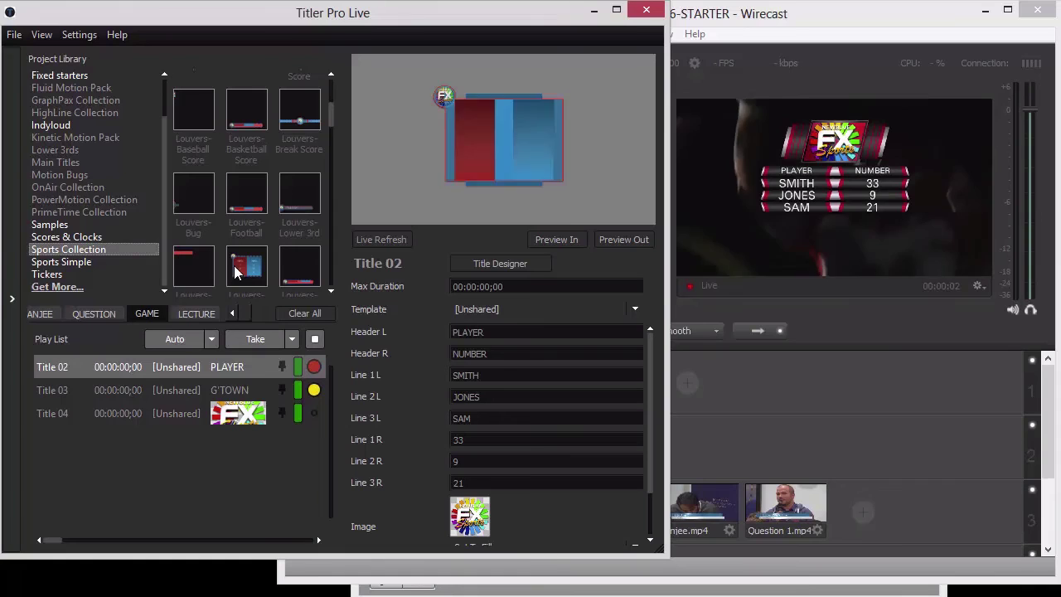
Add the Louvers stat template to the play list and change its Header L text from INFO to PLAYER.
drag(236, 272, 255, 452)
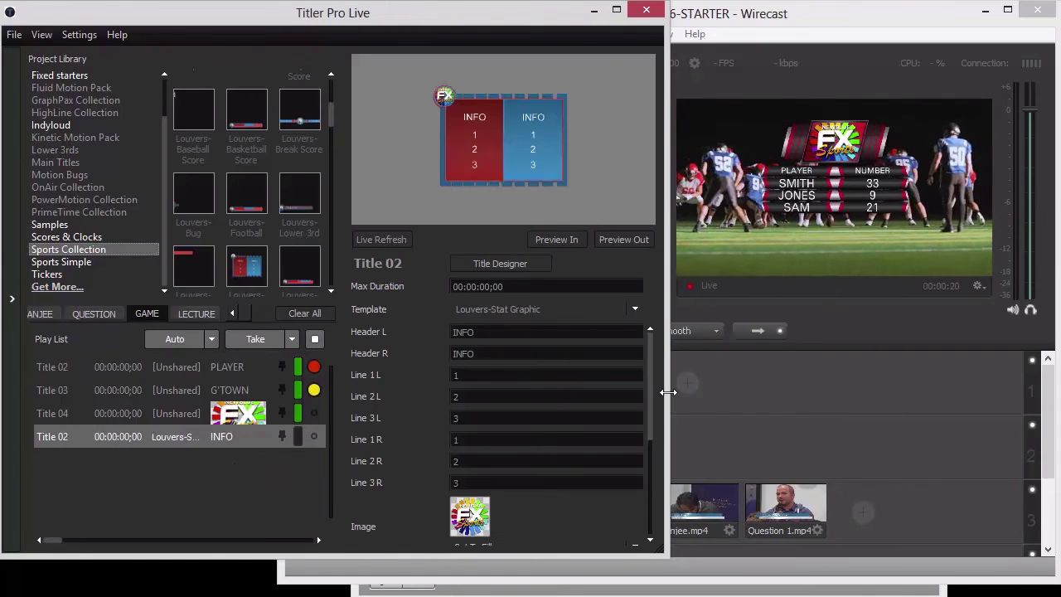
click(503, 140)
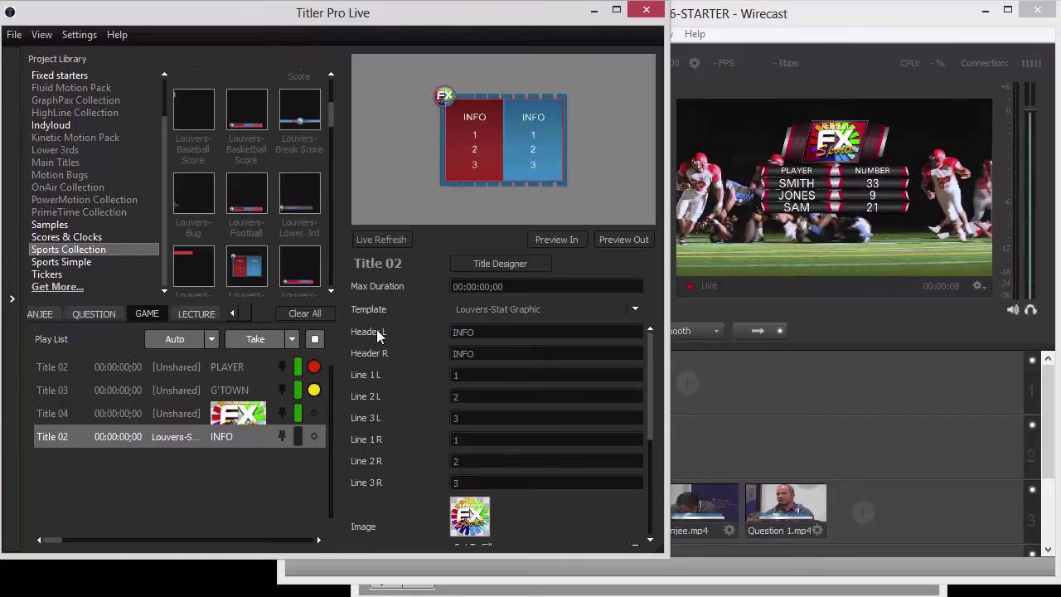
click(485, 332)
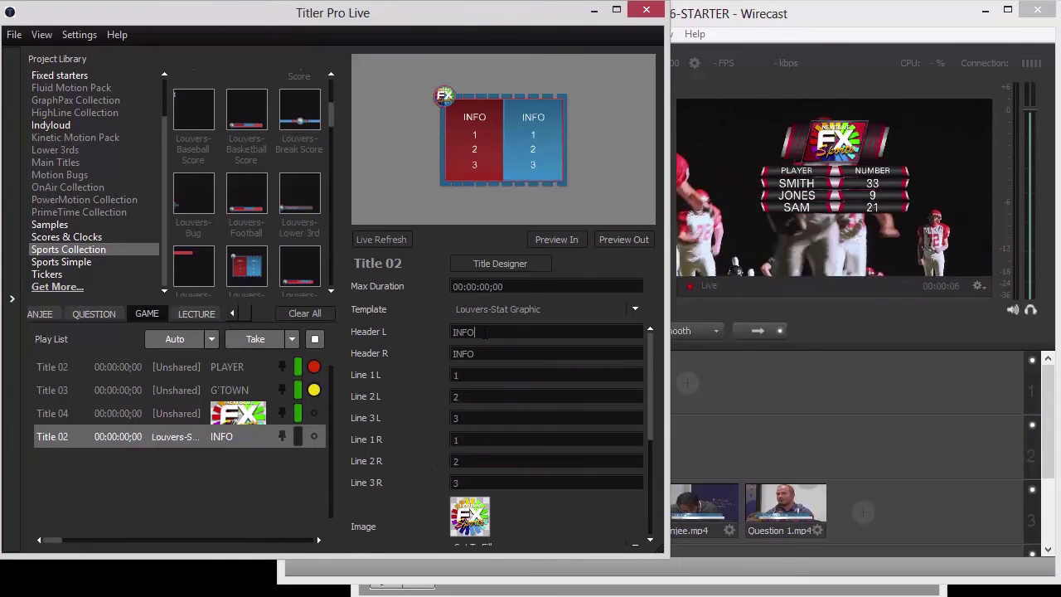
double_click(485, 332)
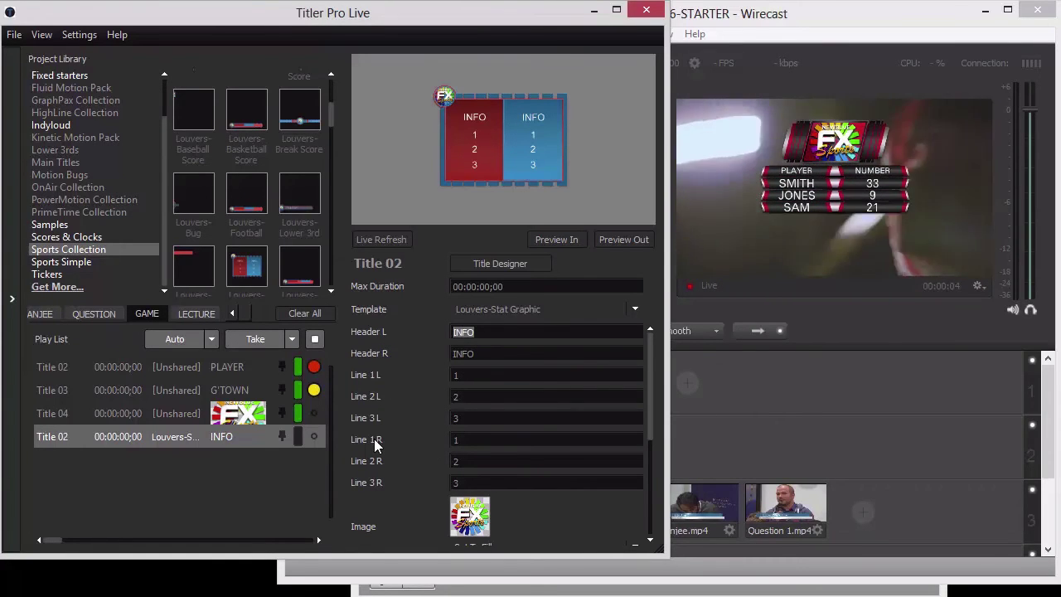
text(Pl)
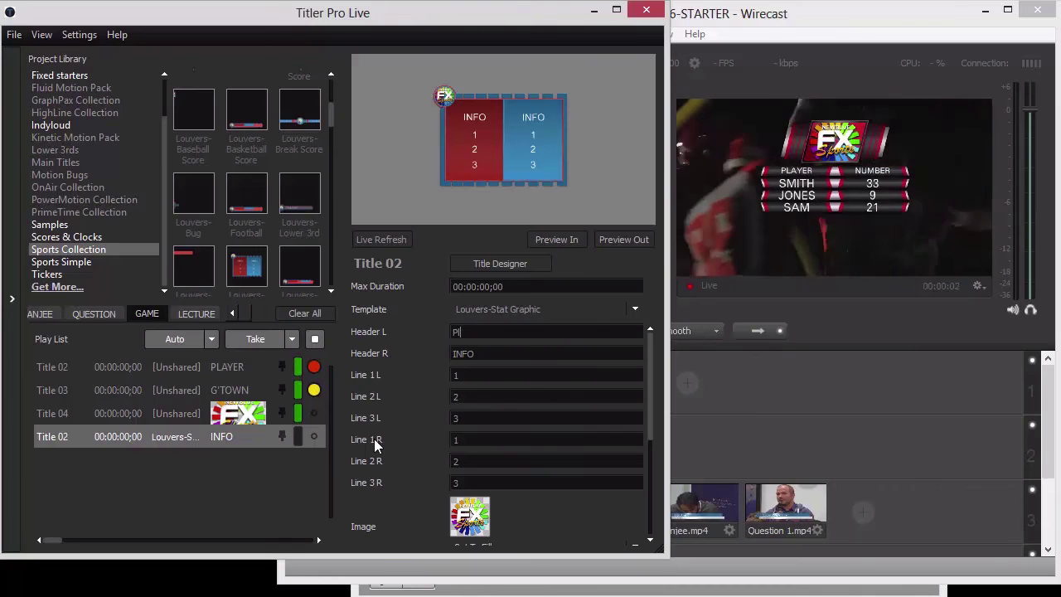
key(BackSpace)
text(LAYER)
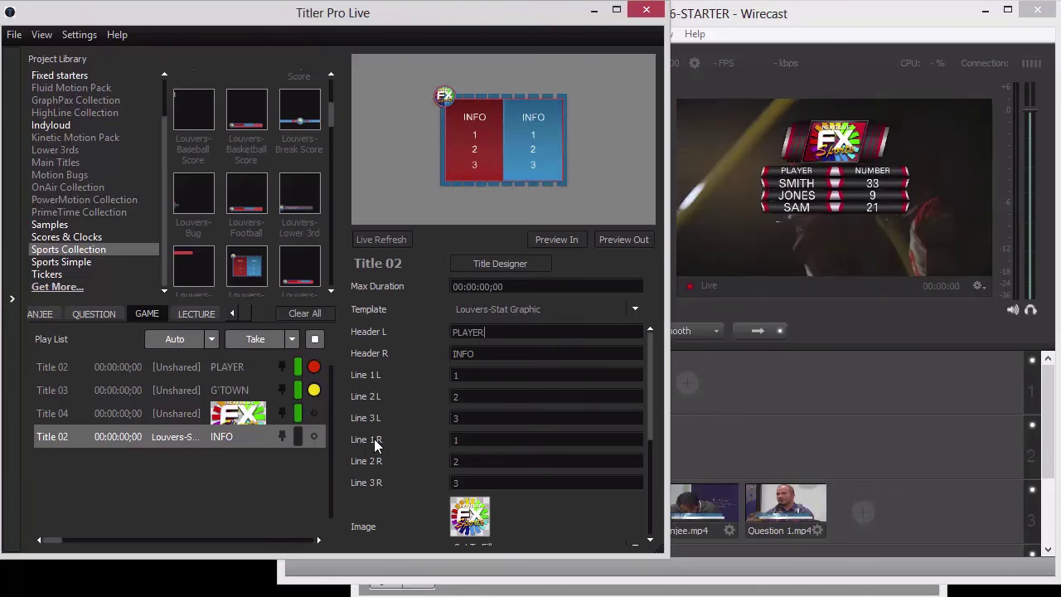
click(454, 143)
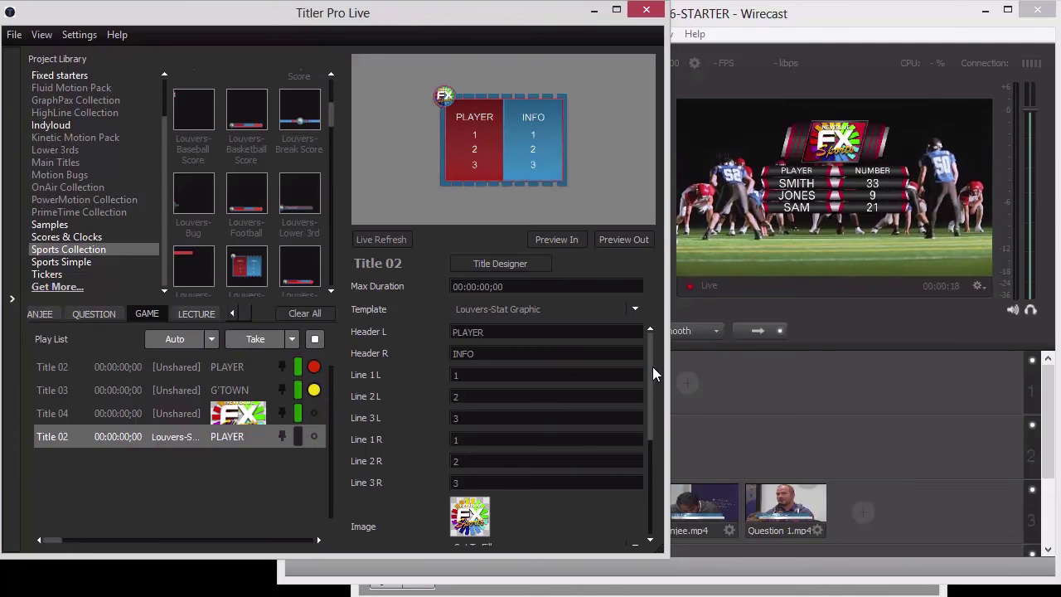
Replace the title's logo image with tacobell_logo.png from _Wirecast Webinar > Icons.
drag(652, 366, 664, 407)
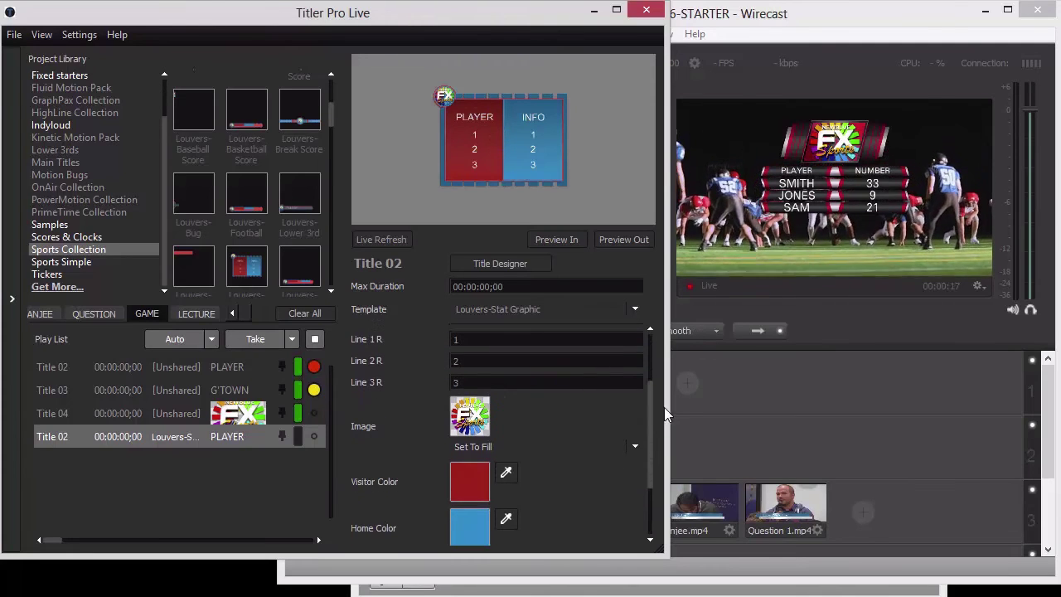
click(481, 419)
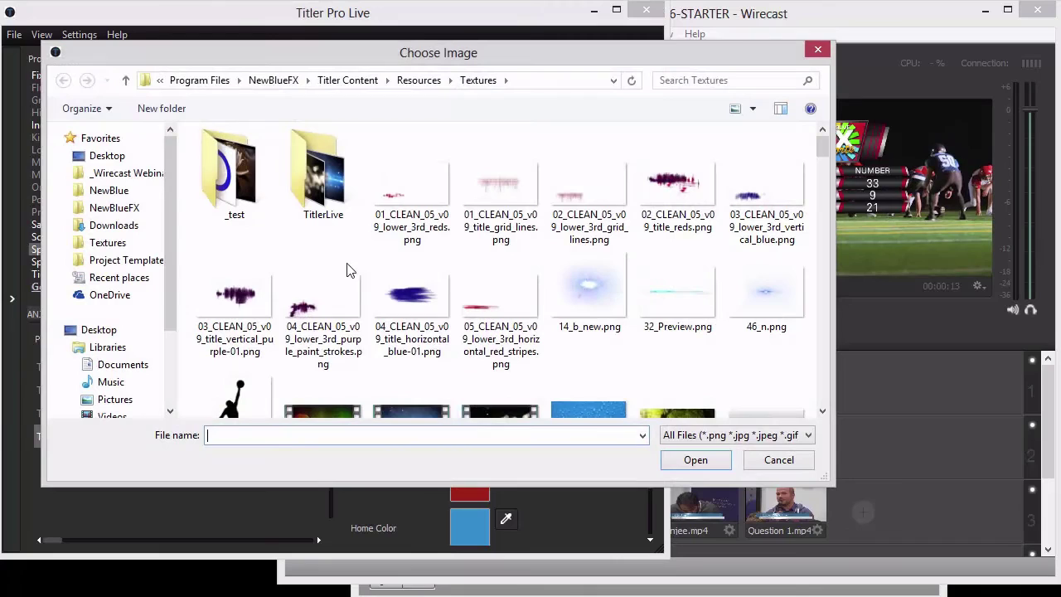
click(123, 174)
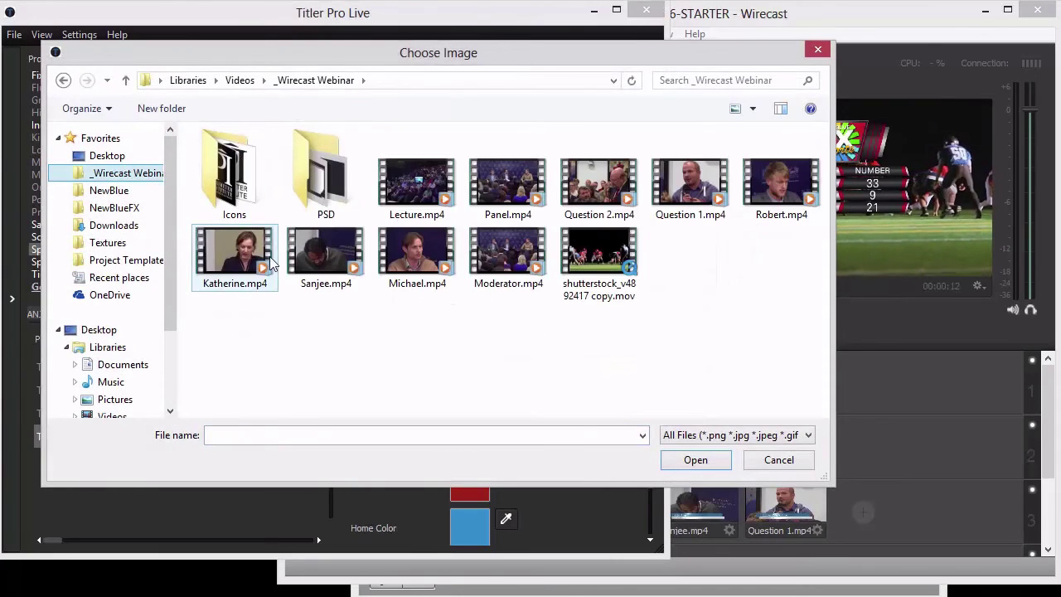
double_click(232, 175)
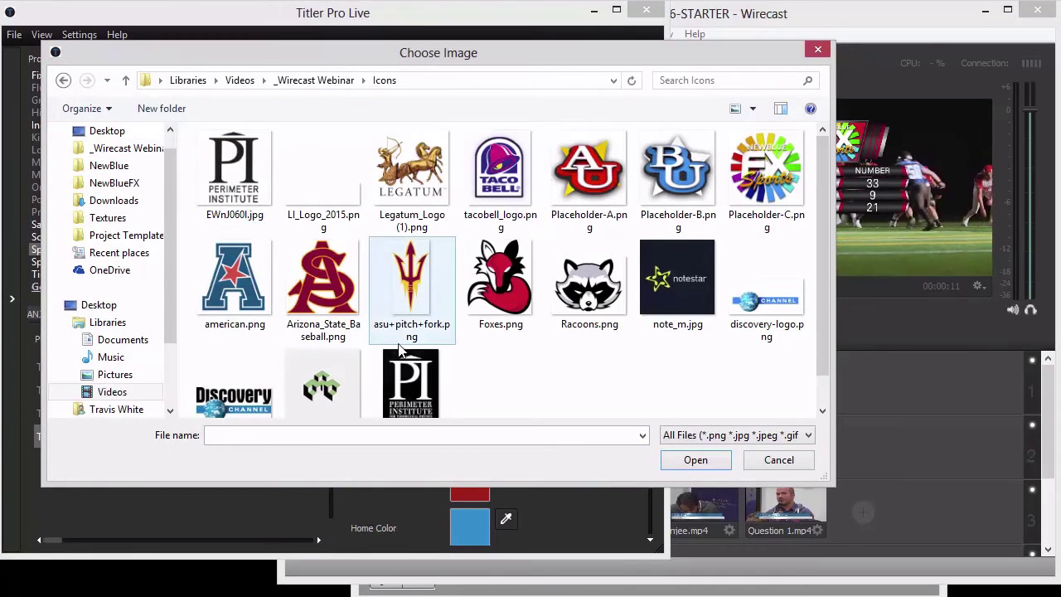
double_click(492, 175)
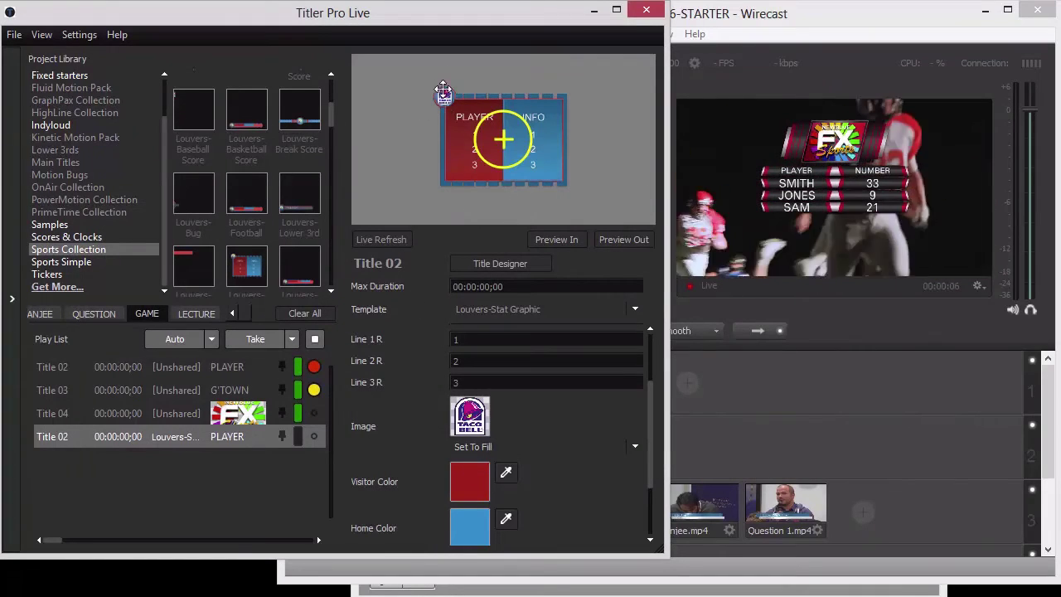
Set the logo image scaling to Set To Fit.
click(512, 446)
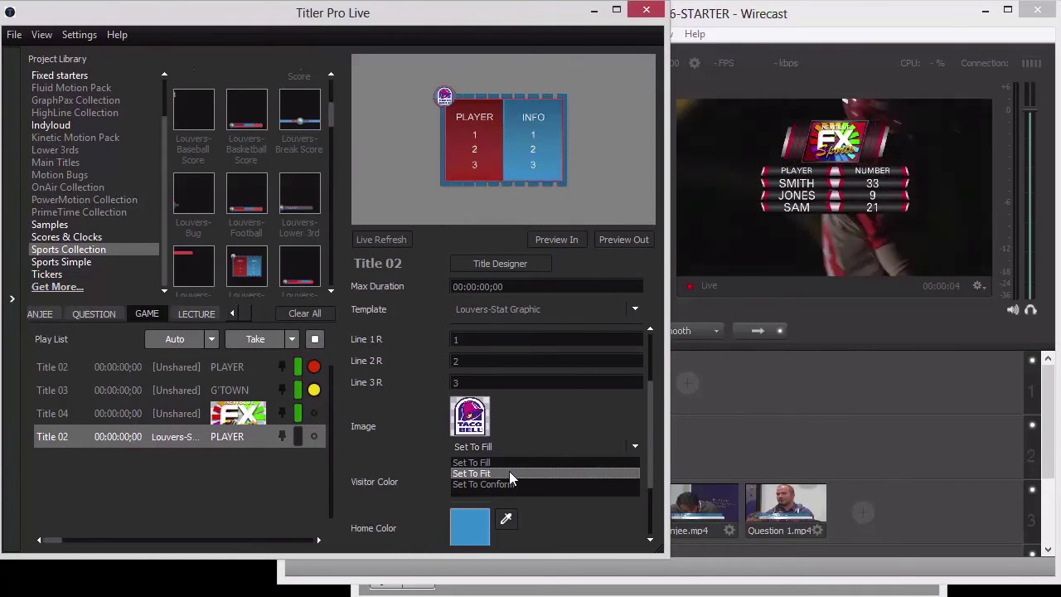
click(510, 471)
click(509, 471)
click(498, 135)
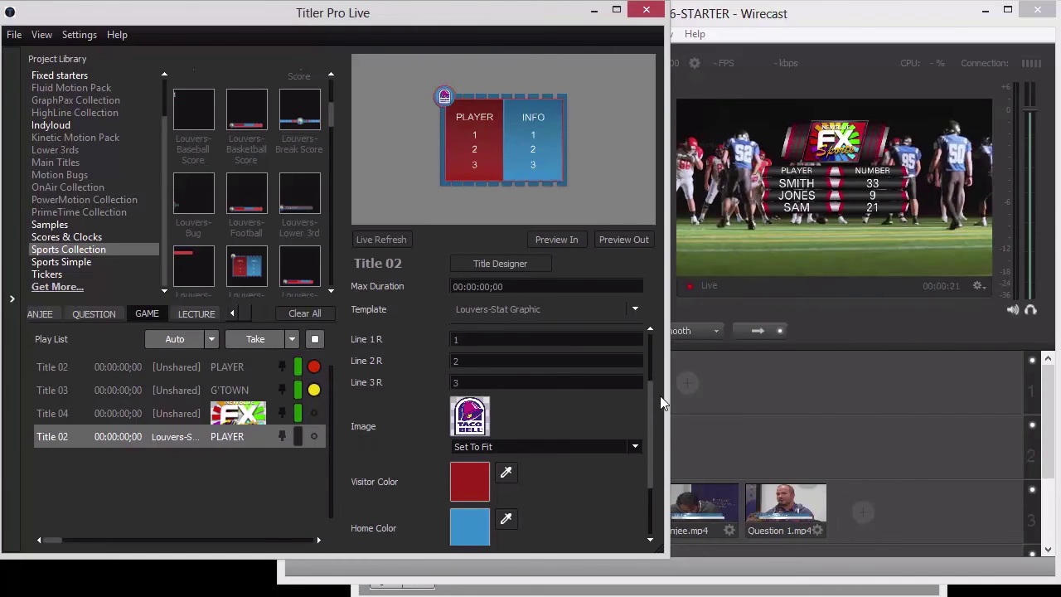
drag(650, 393, 657, 449)
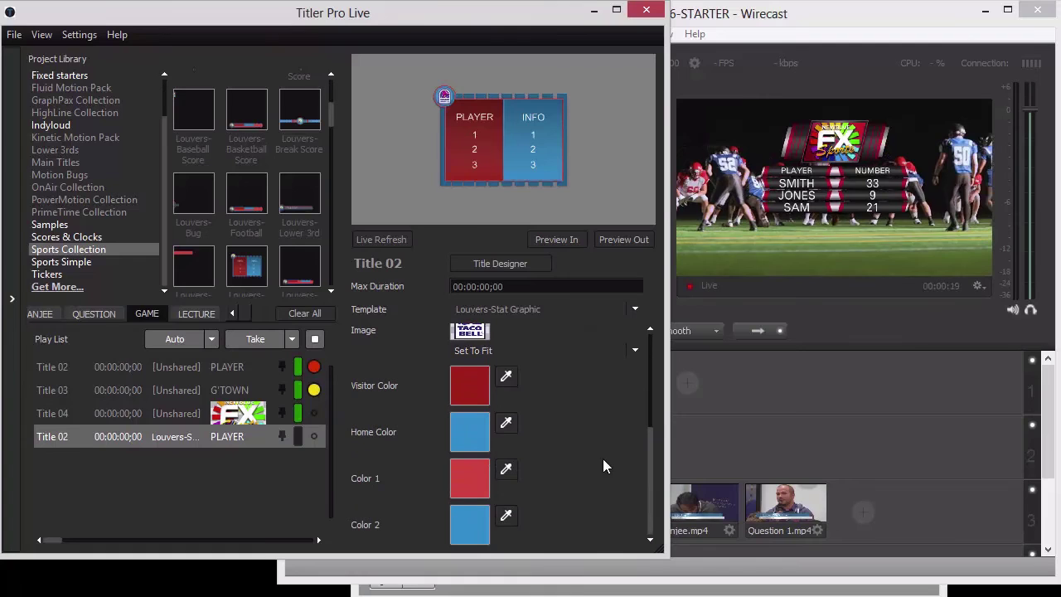
Set Visitor Color to gold and Home Color to red.
click(483, 387)
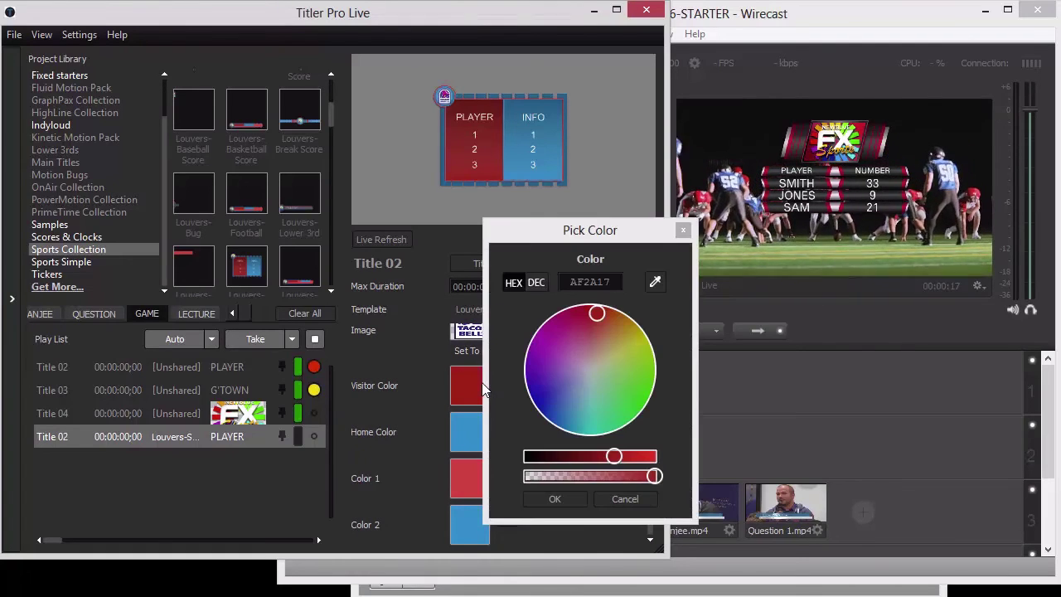
mouse_move(617, 330)
mouse_down()
mouse_move(635, 341)
mouse_move(629, 333)
mouse_up()
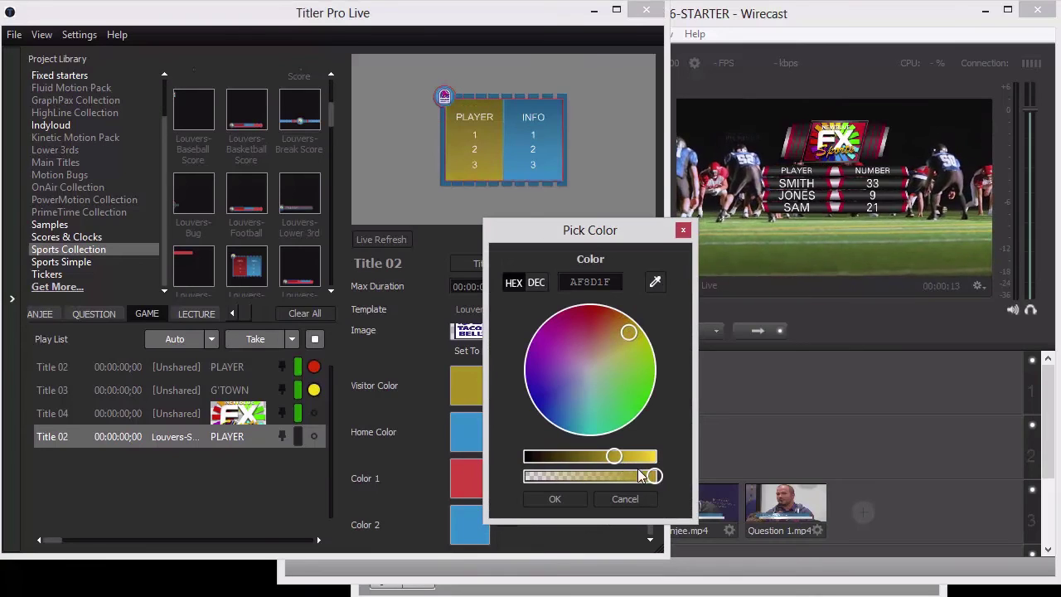
click(632, 456)
drag(628, 333, 630, 328)
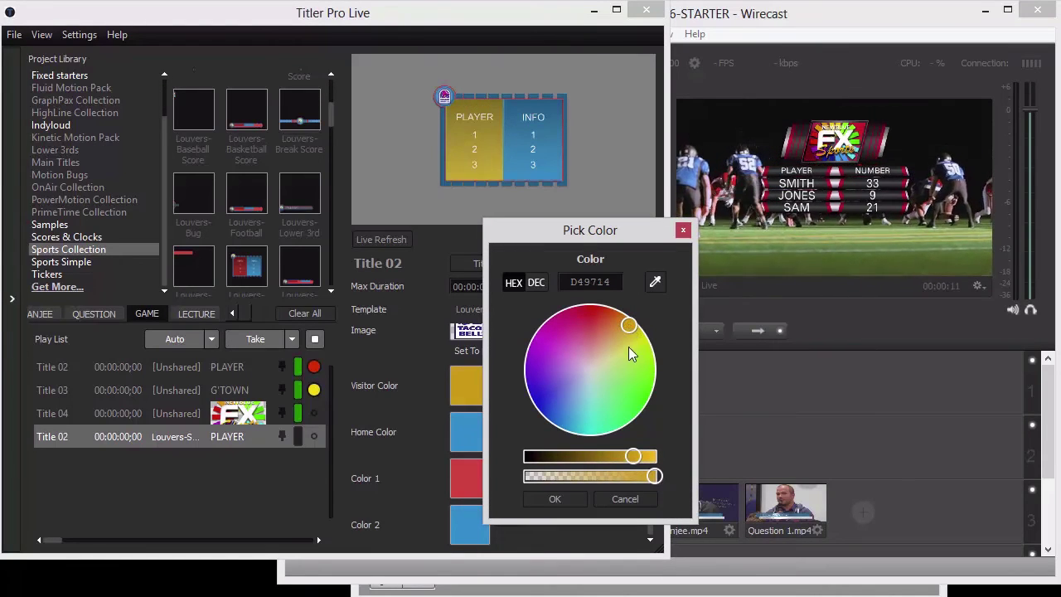
click(570, 497)
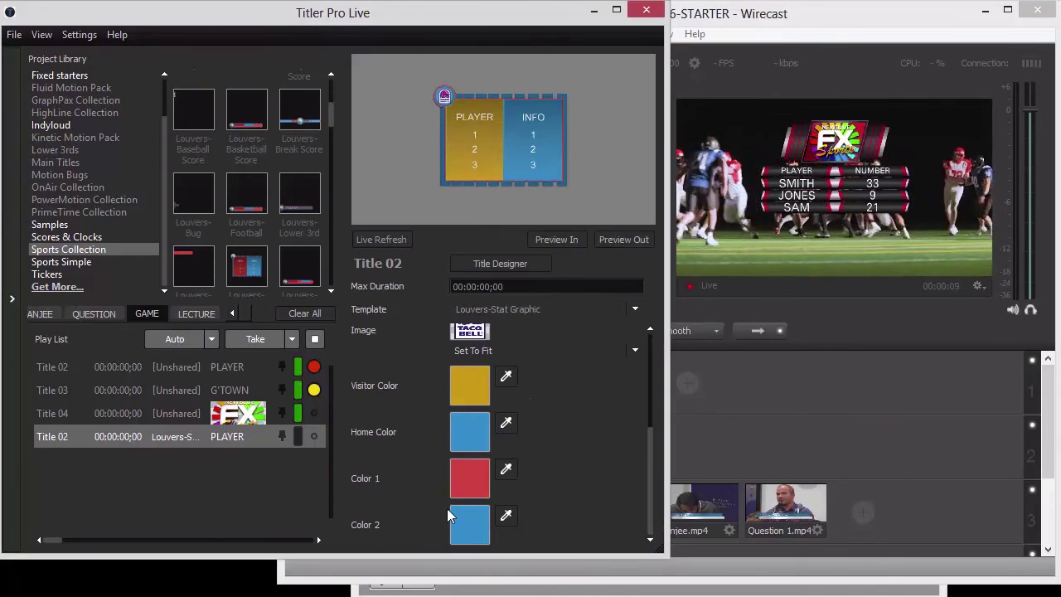
click(477, 435)
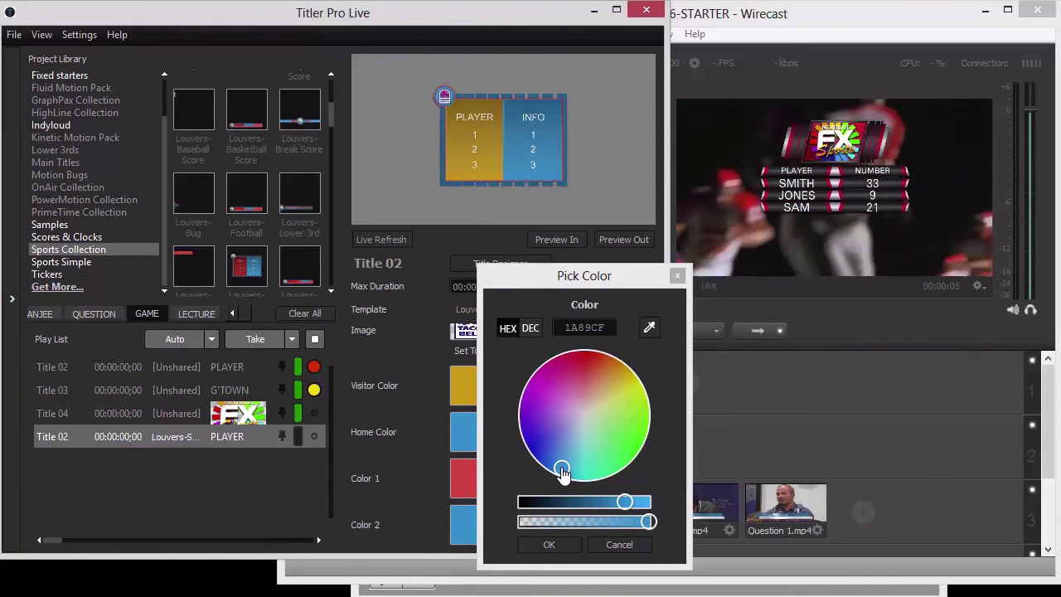
drag(562, 470, 567, 371)
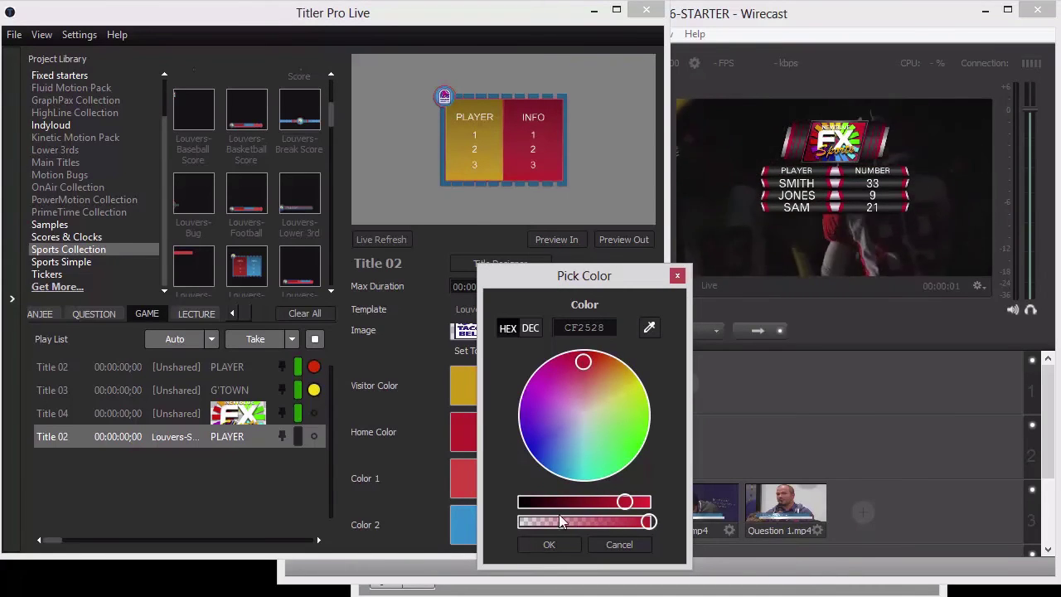
click(549, 545)
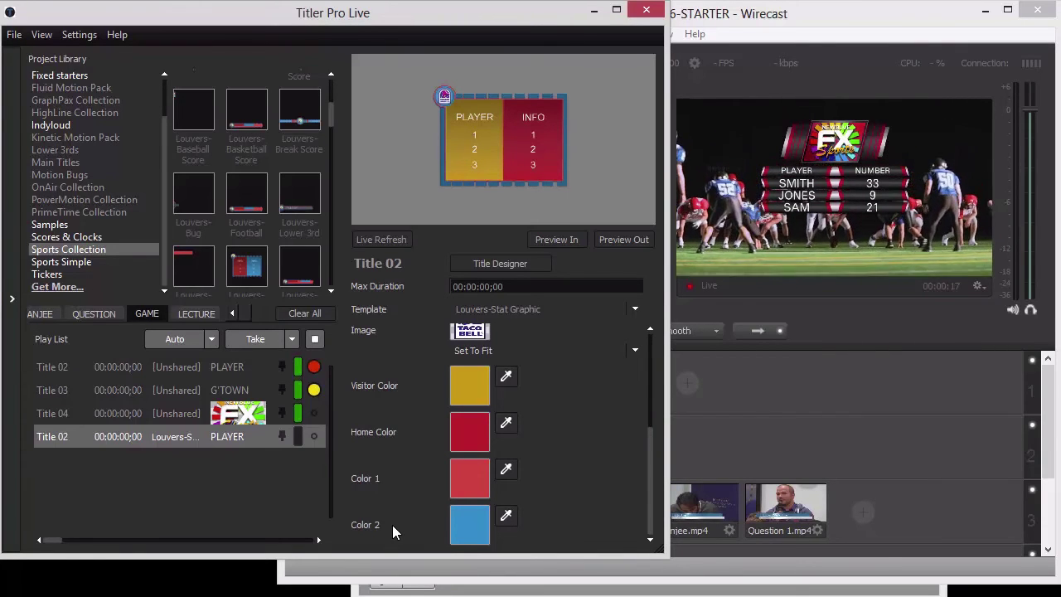
Set Color 1 to black and Color 2 to light grey (E0E1E3).
click(461, 474)
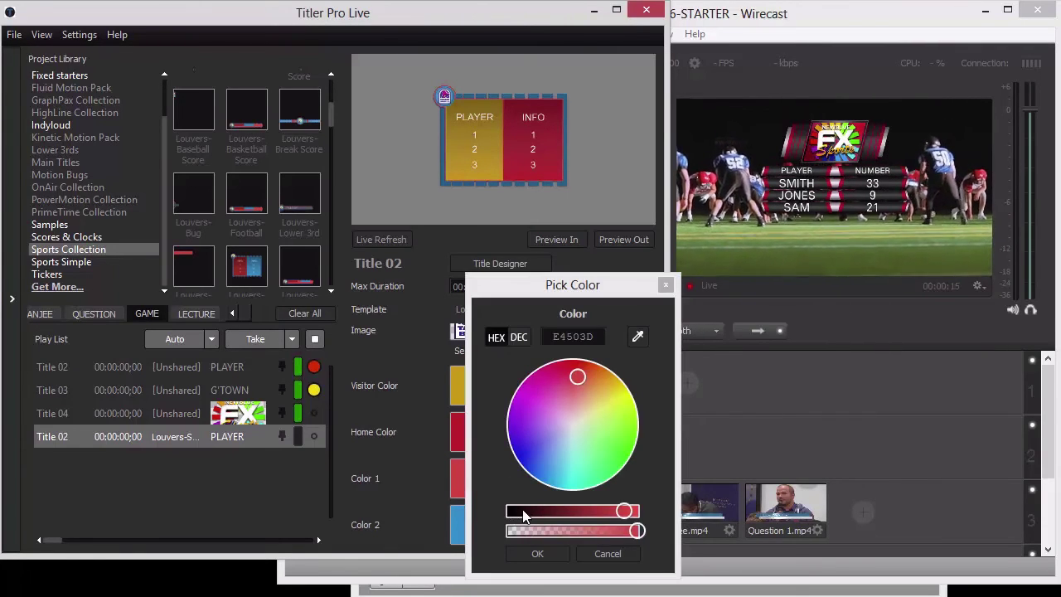
drag(513, 511, 485, 510)
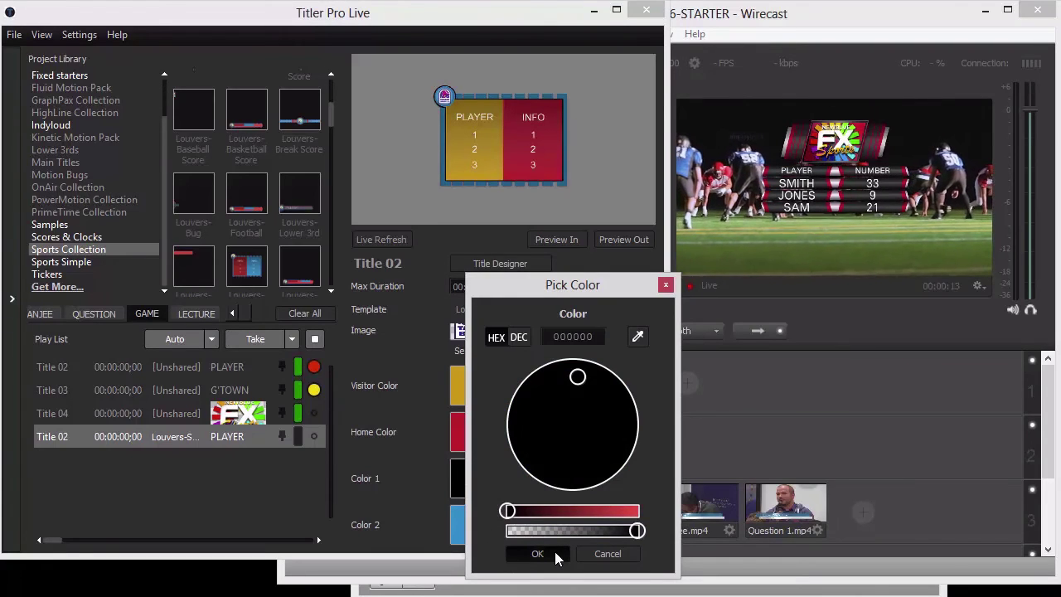
click(556, 555)
click(464, 522)
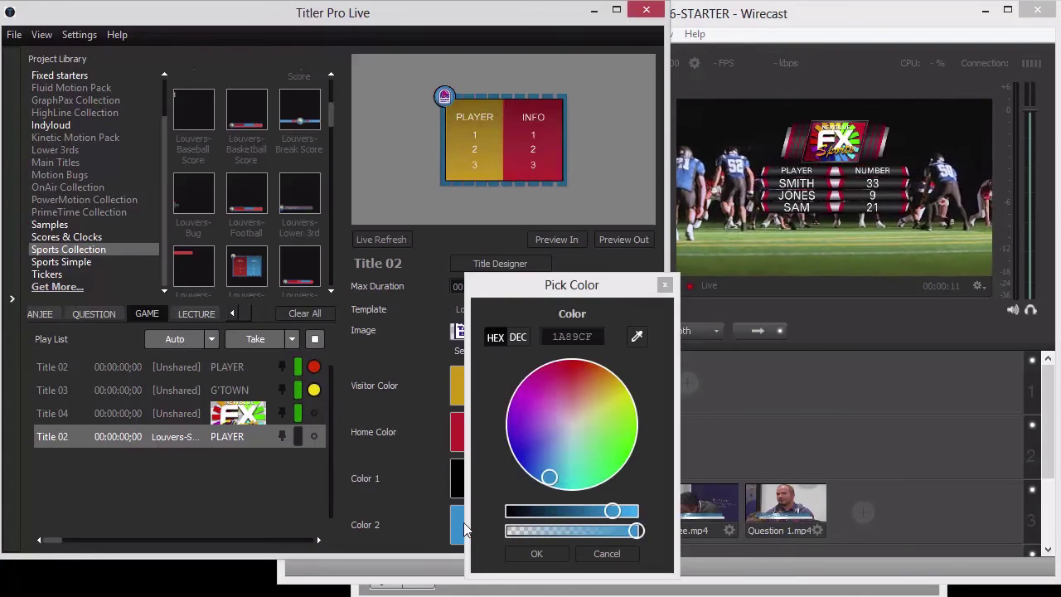
drag(547, 474, 571, 427)
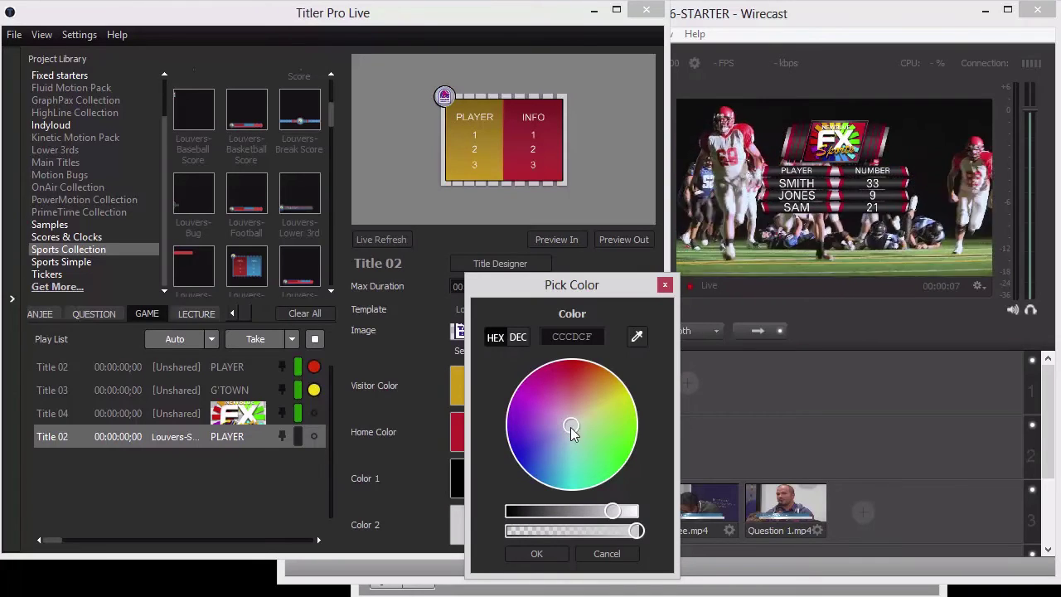
drag(615, 513, 623, 513)
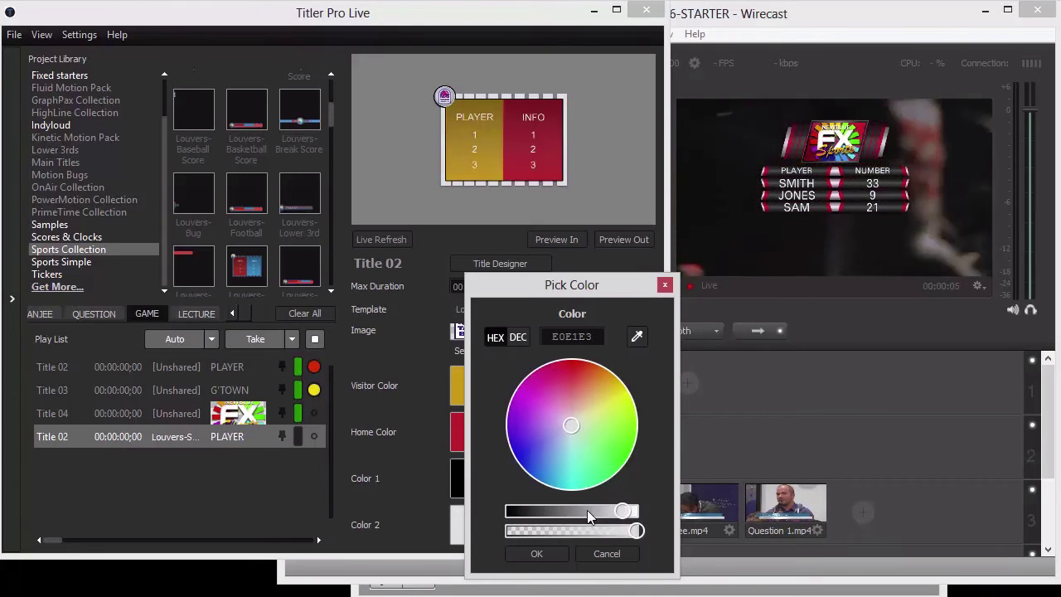
click(537, 554)
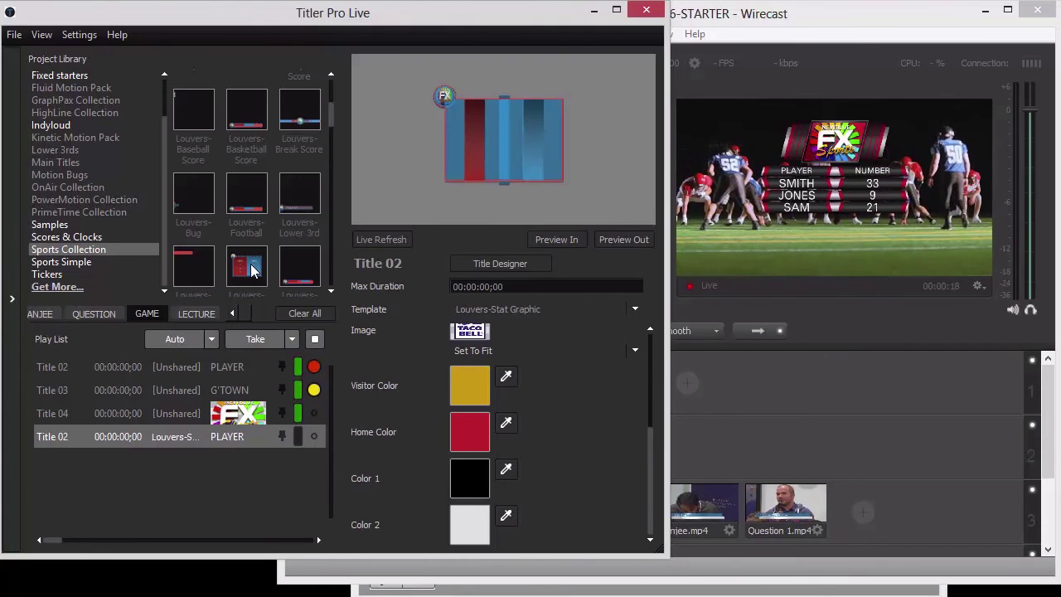
Delete the Louvers-Stat Title 02 entry from the GAME play list and confirm.
right_click(173, 435)
click(218, 508)
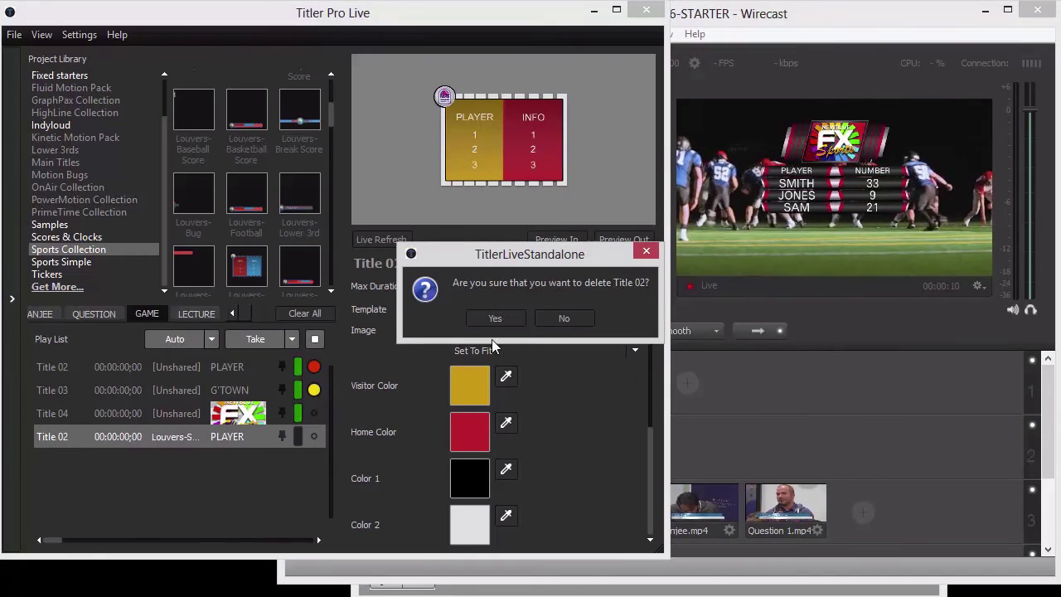
key(Return)
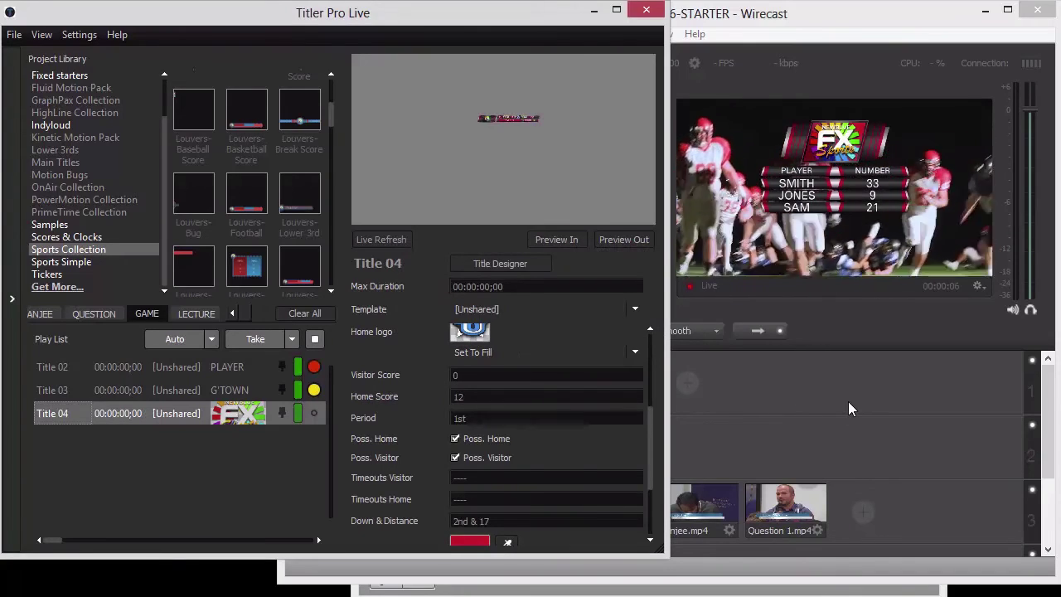
In Wirecast, switch between Blank Shot and GAME, ending with Blank Shot in preview.
click(848, 401)
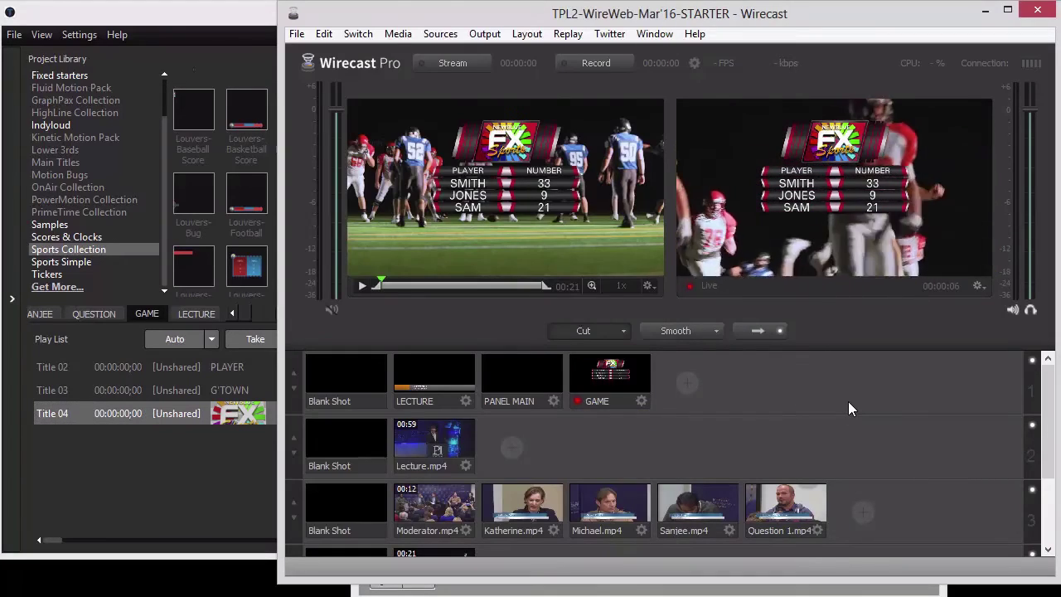
click(342, 380)
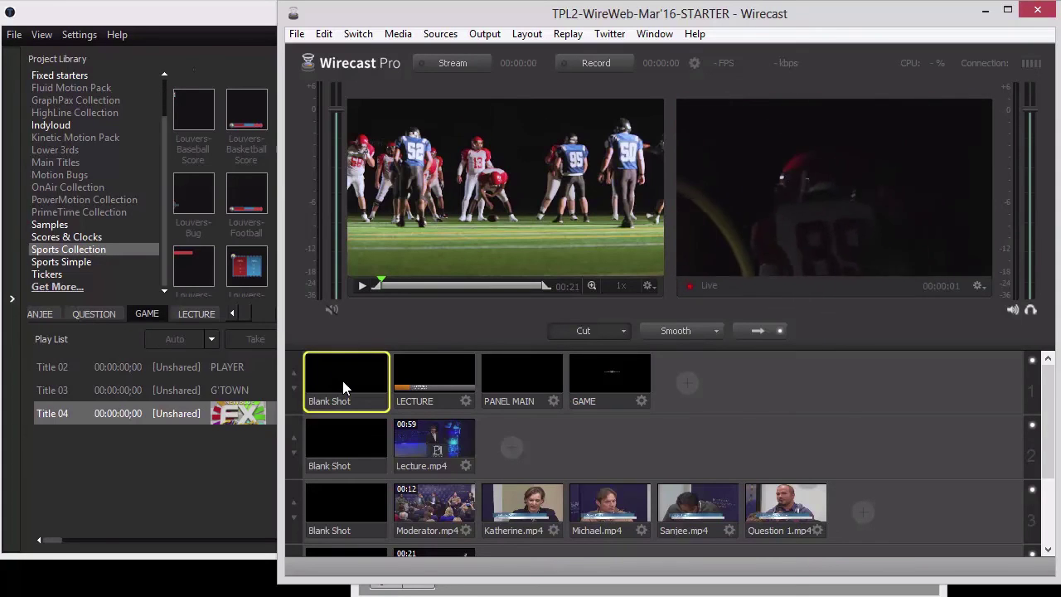
click(593, 382)
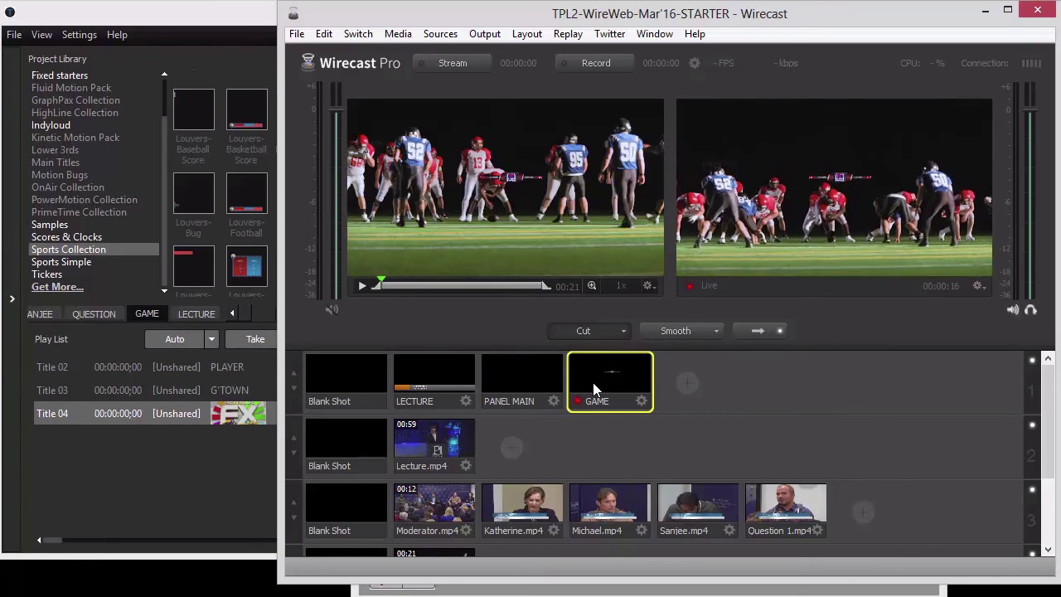
click(359, 376)
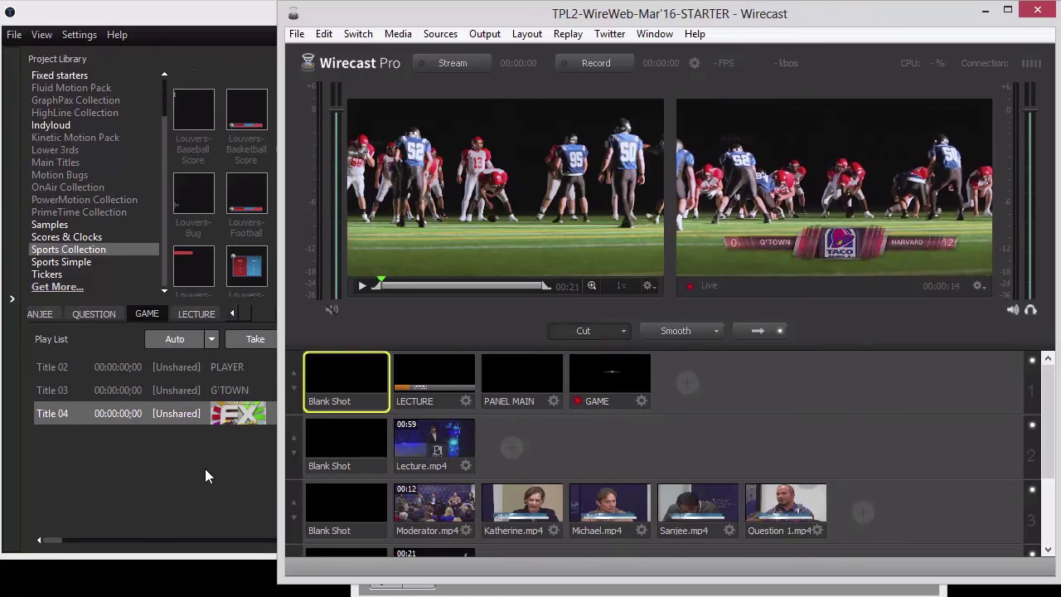
Select the G'TOWN scorebug (Title 03), widen it slightly and move it up in the preview.
click(207, 470)
click(252, 393)
click(504, 124)
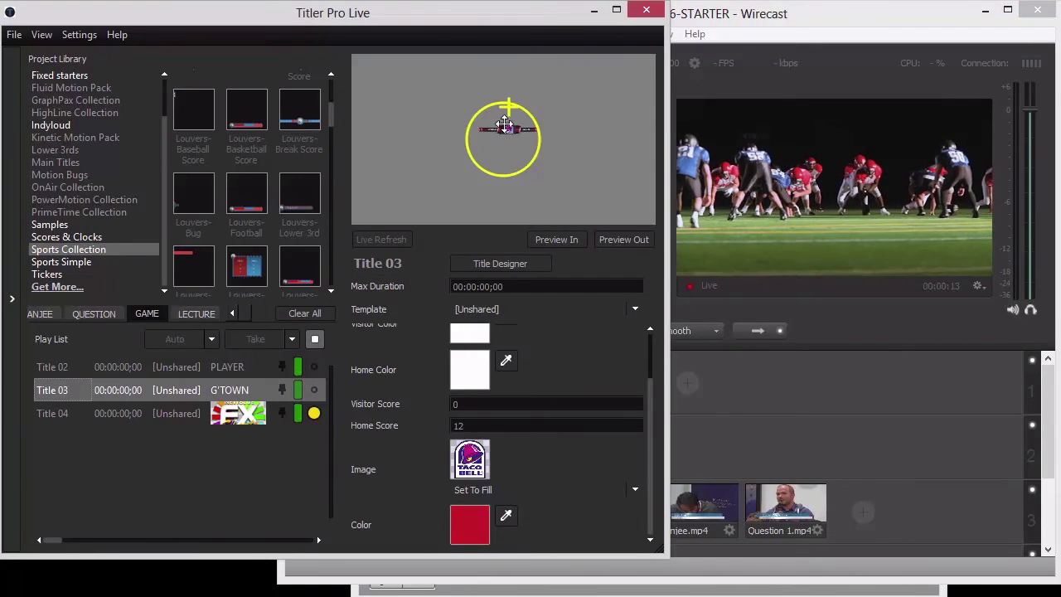
drag(523, 166, 526, 168)
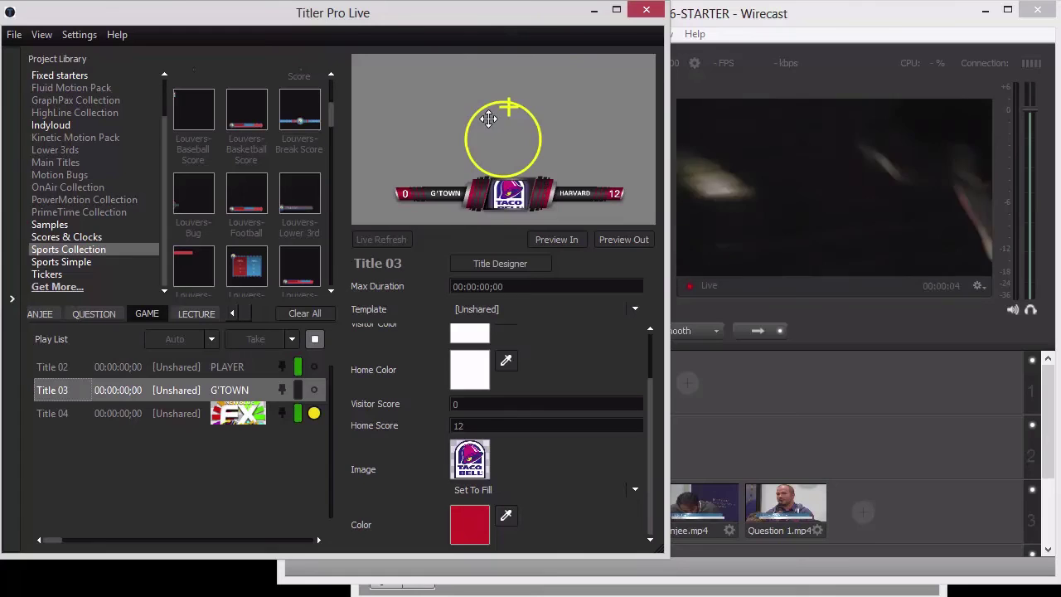
drag(506, 138, 501, 119)
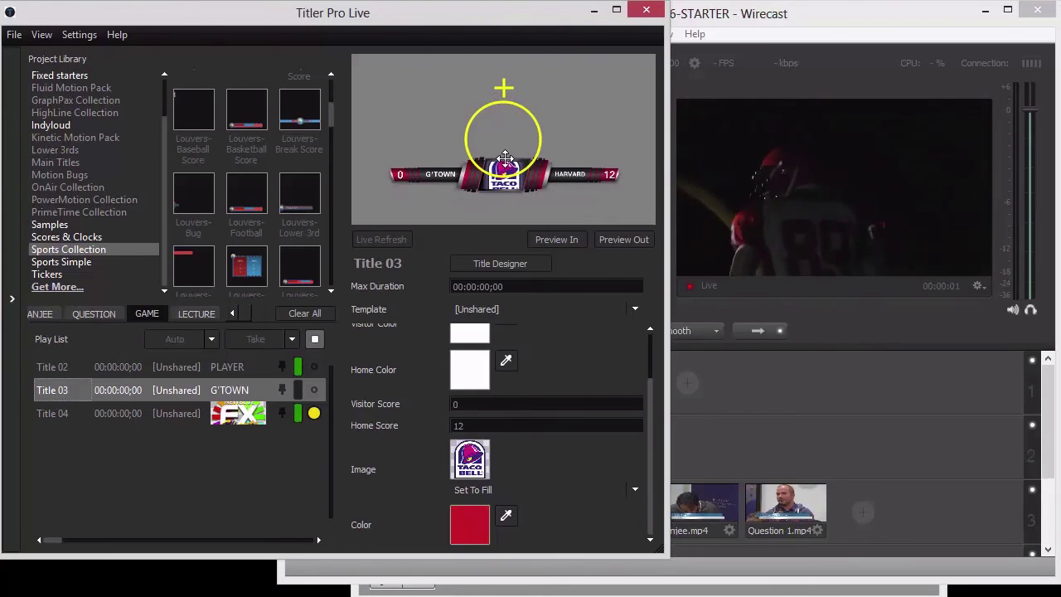
drag(505, 158, 507, 76)
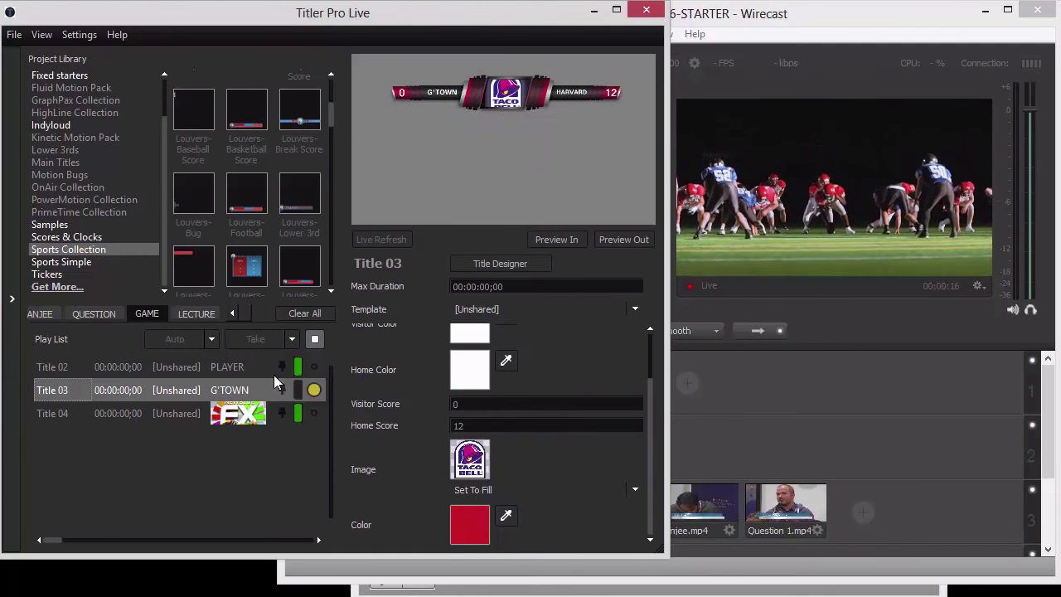
Check the Wirecast output, then drag the live scorebug down to just below frame centre.
click(803, 403)
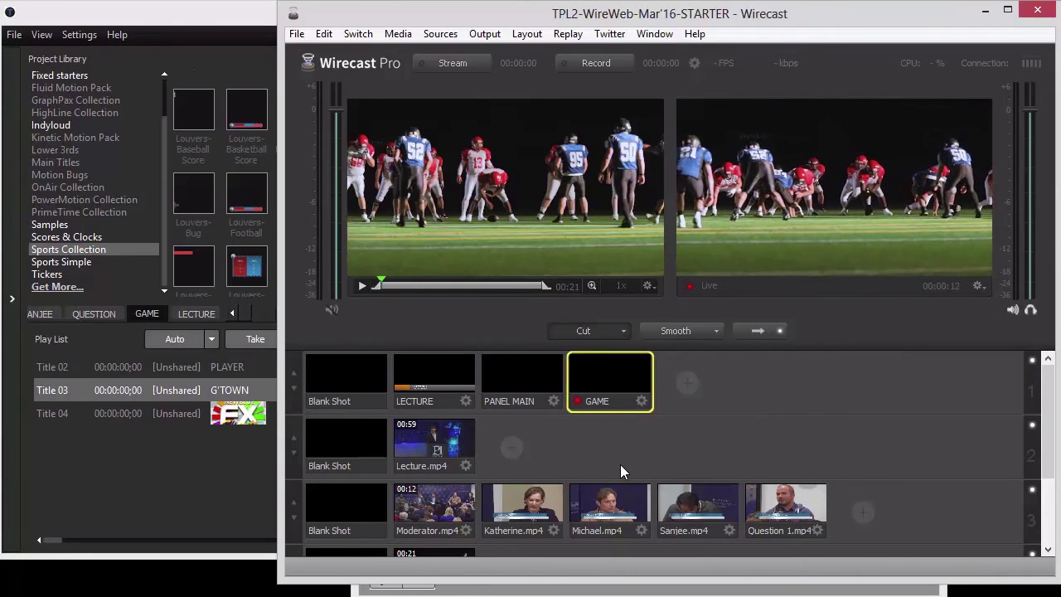
click(332, 377)
click(215, 438)
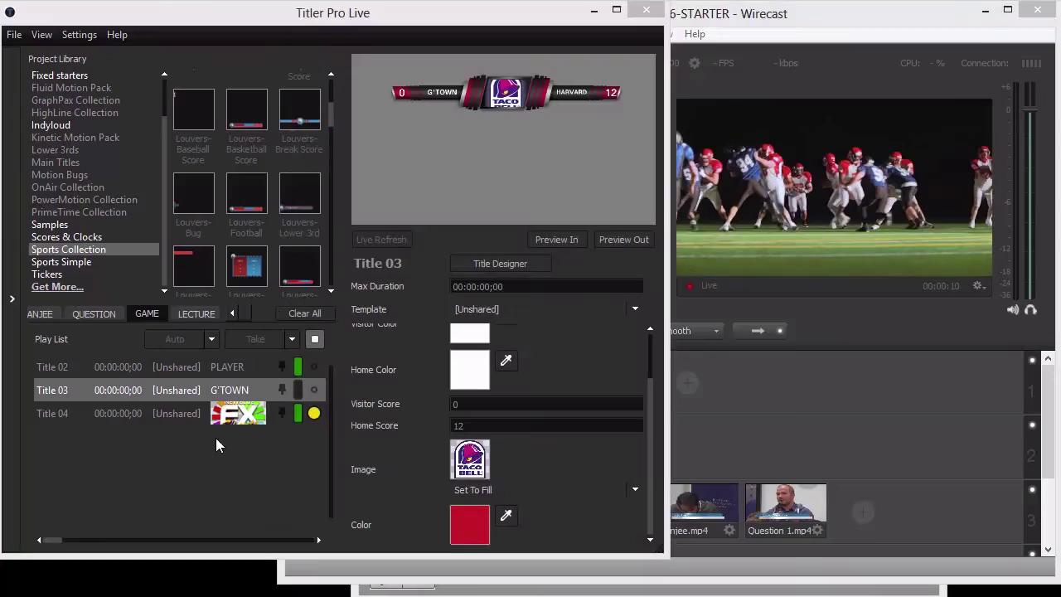
click(758, 410)
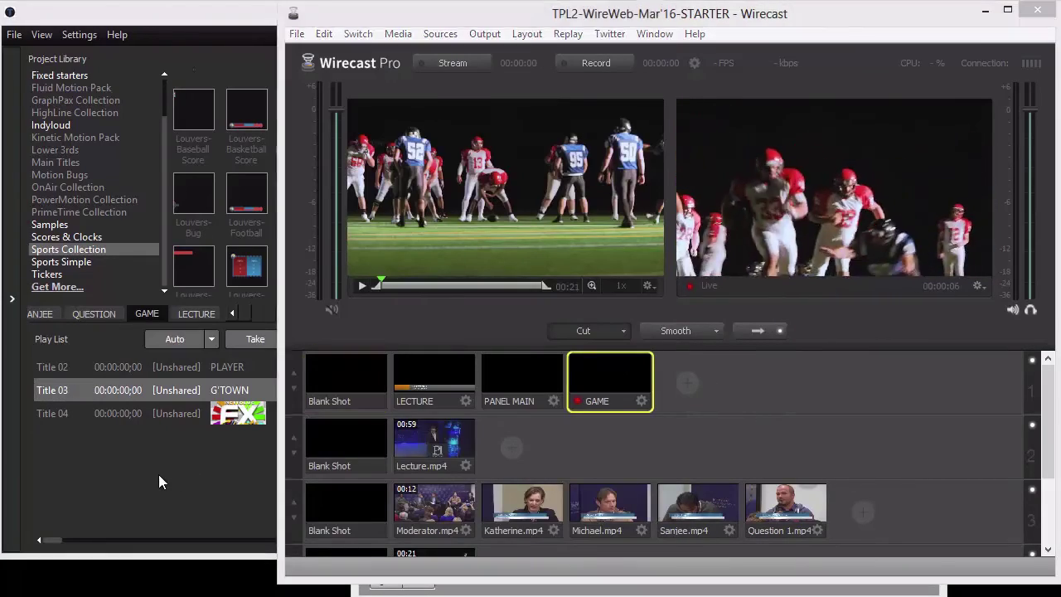
click(159, 474)
click(503, 138)
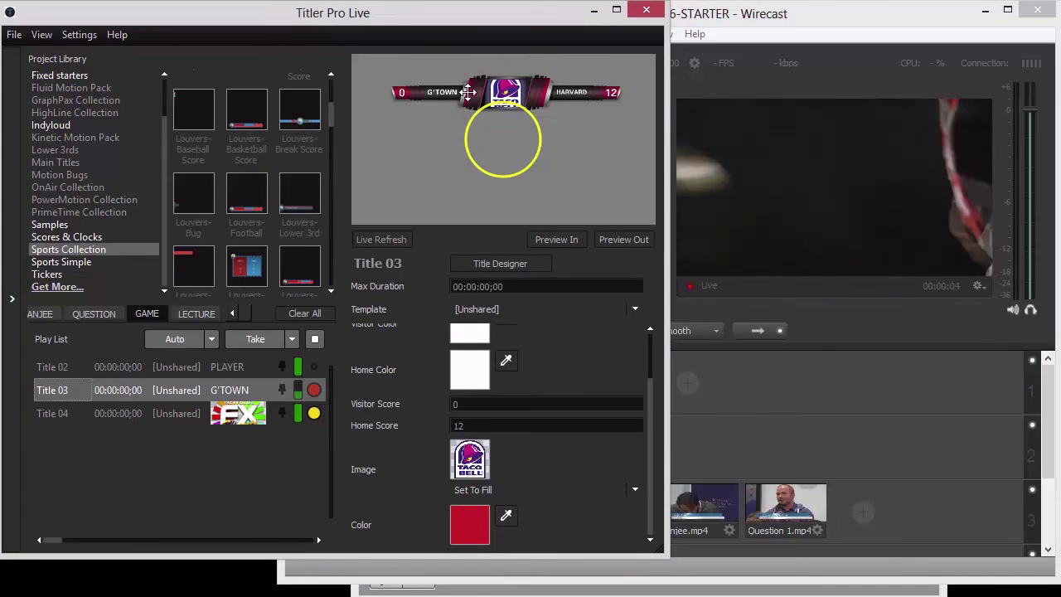
drag(468, 93, 468, 201)
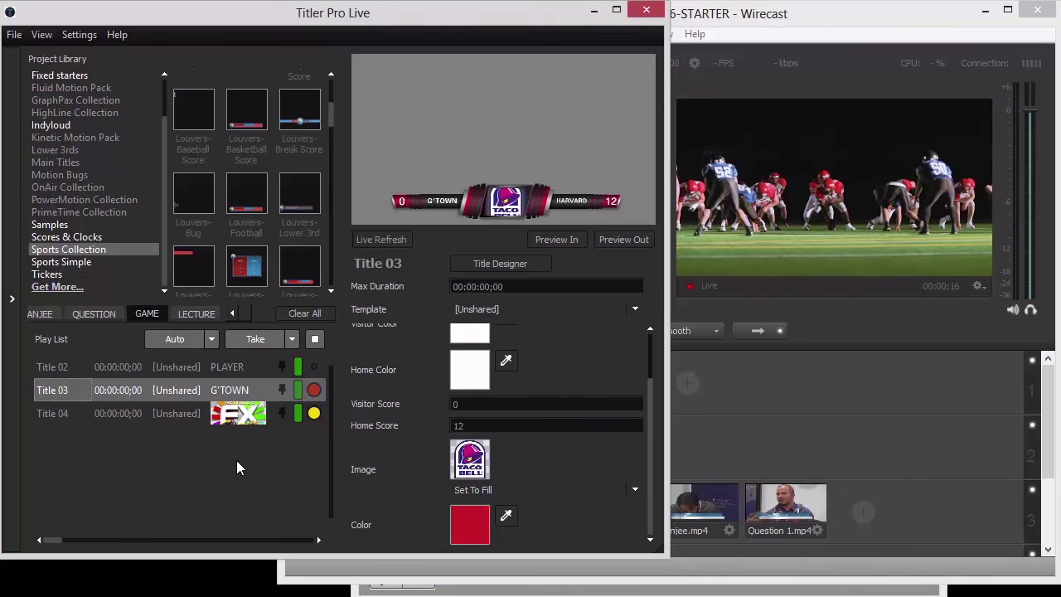
Take Title 04's FX football scoreboard (TEAM 0 vs TEAM 12, 2nd & 17) live and verify it in Wirecast.
click(197, 366)
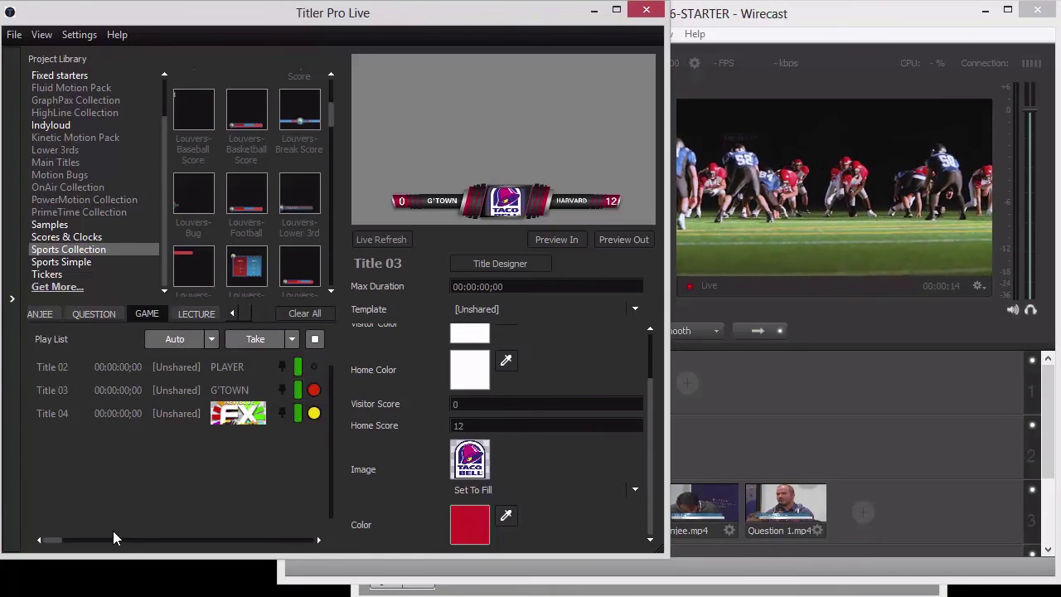
click(163, 412)
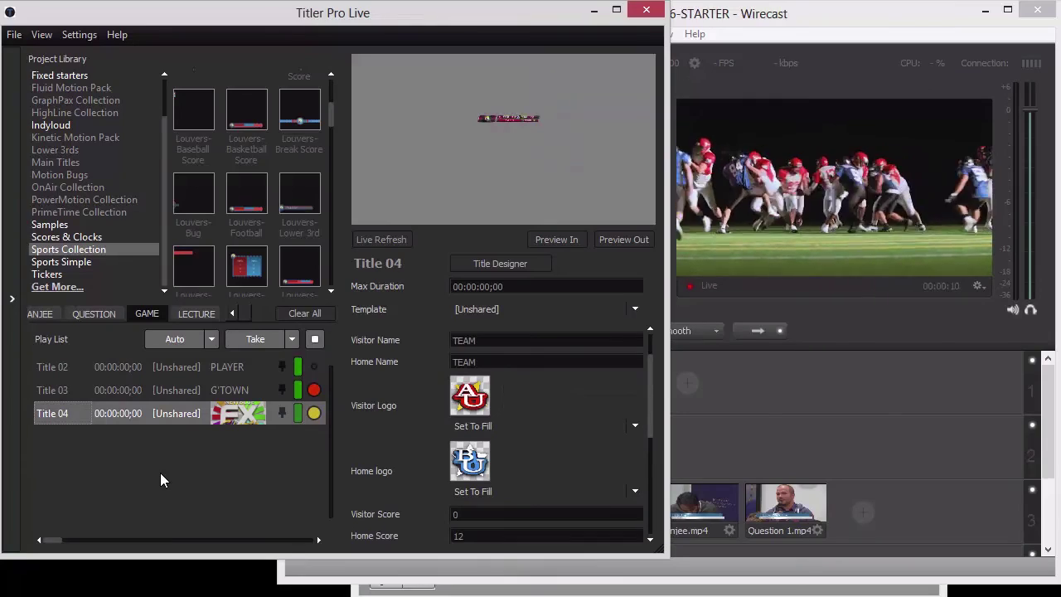
click(183, 341)
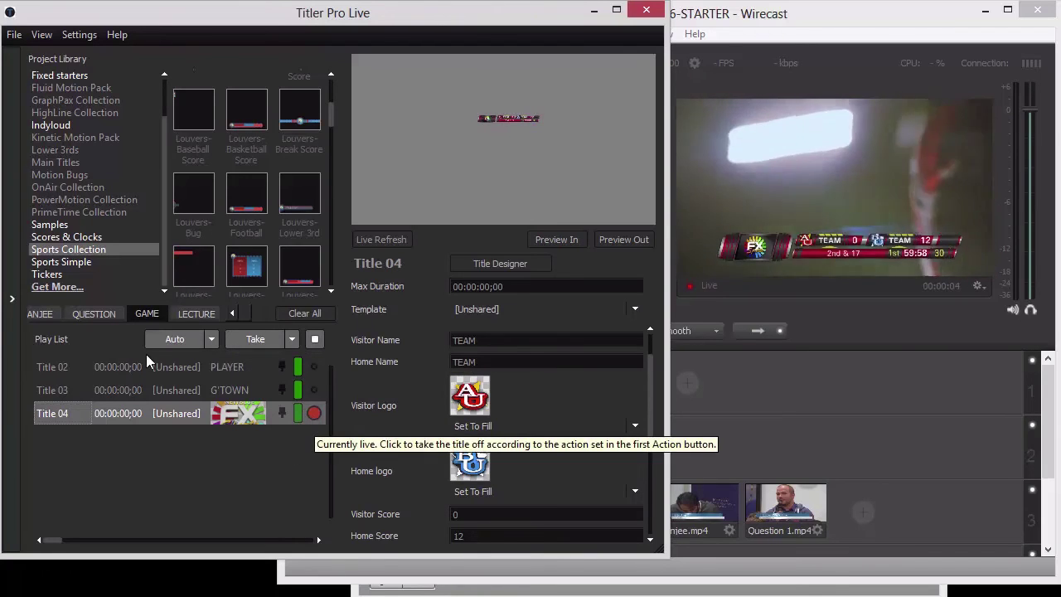
click(810, 419)
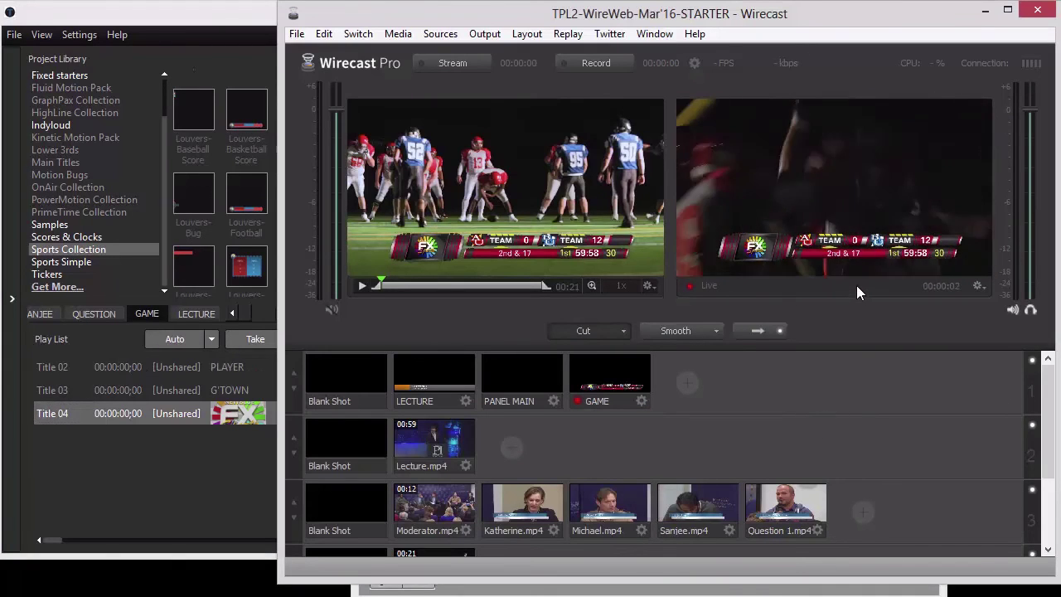
click(175, 487)
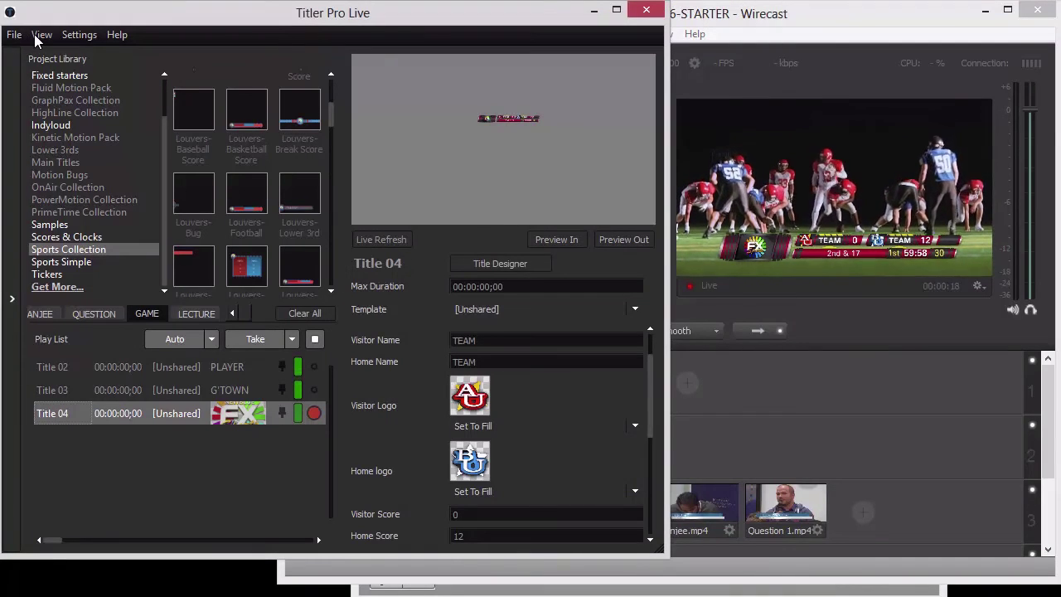
Open the Scoreboard Tool from the View menu and move it up and left.
click(37, 35)
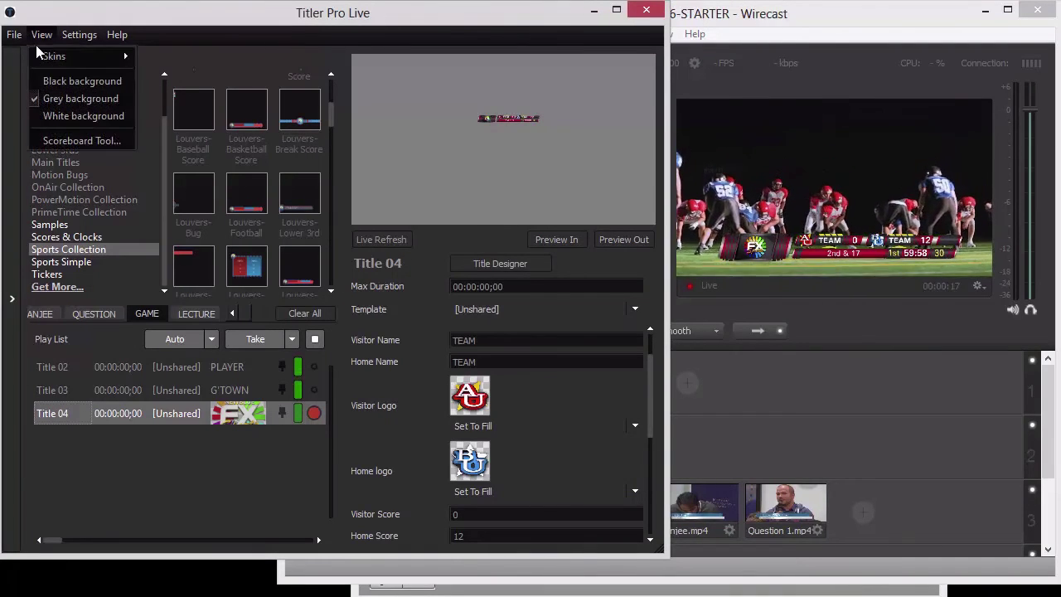
click(53, 141)
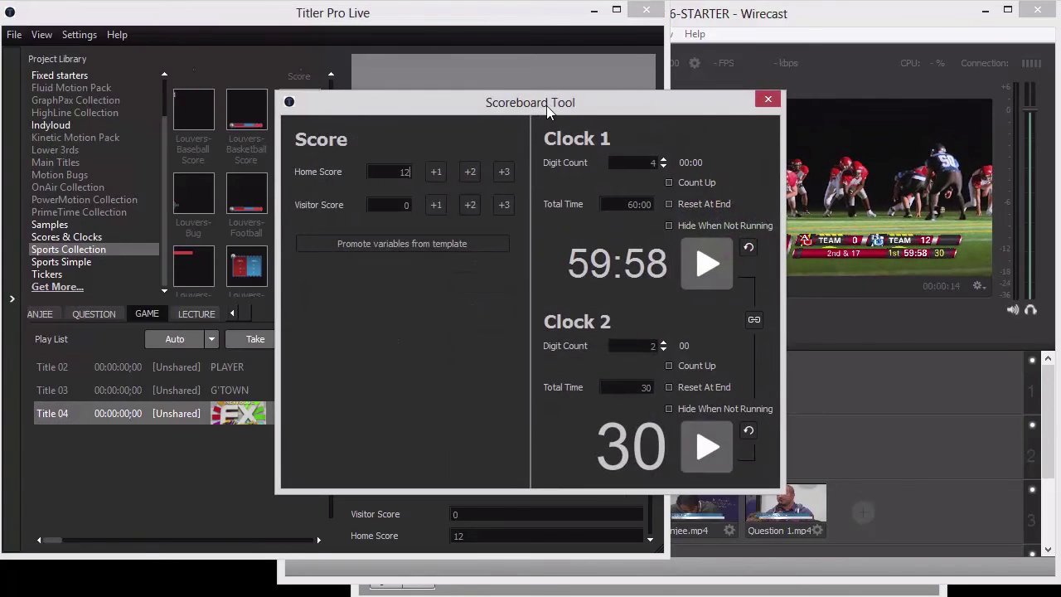
drag(547, 105, 421, 89)
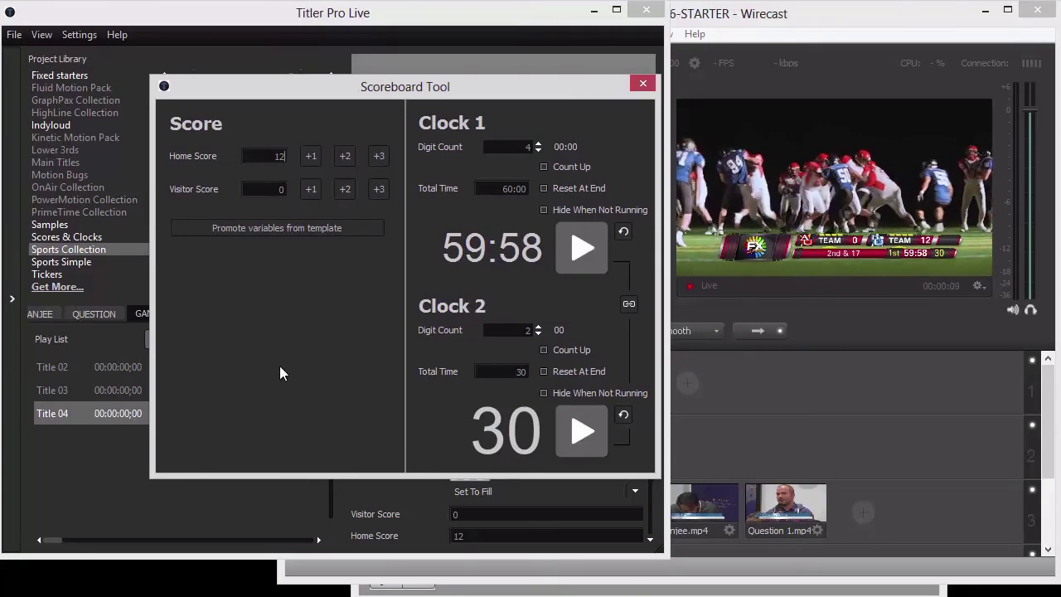
Run the game clock and play clock, then start and stop them together as linked clocks.
click(573, 248)
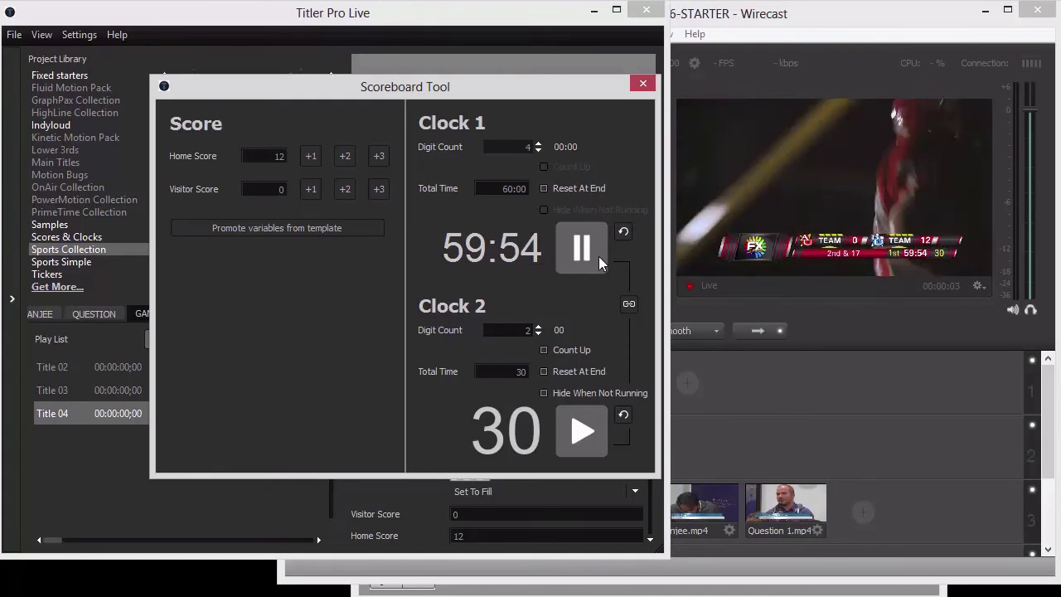
click(581, 432)
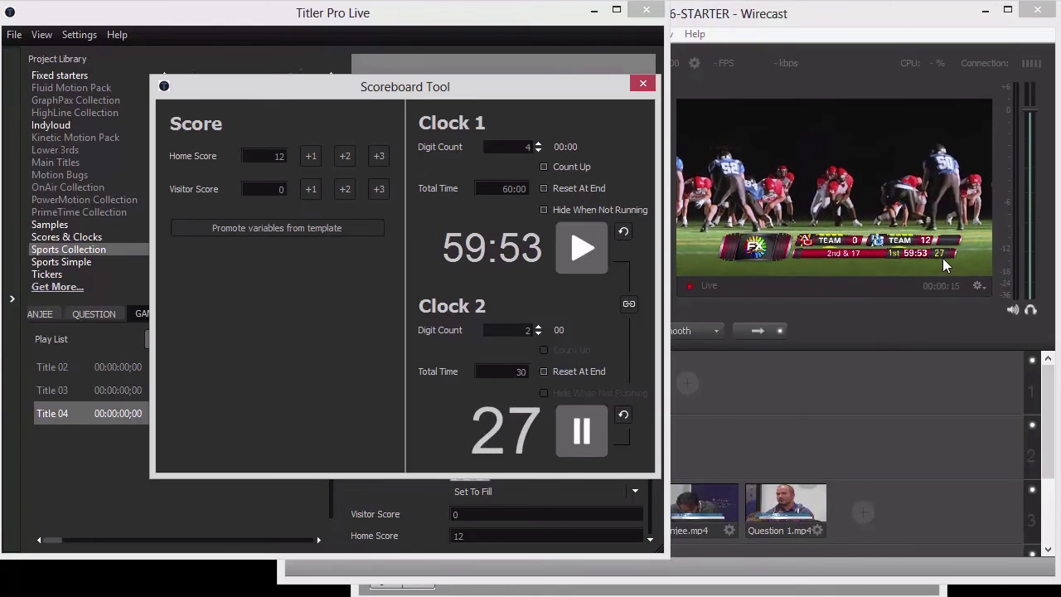
click(575, 434)
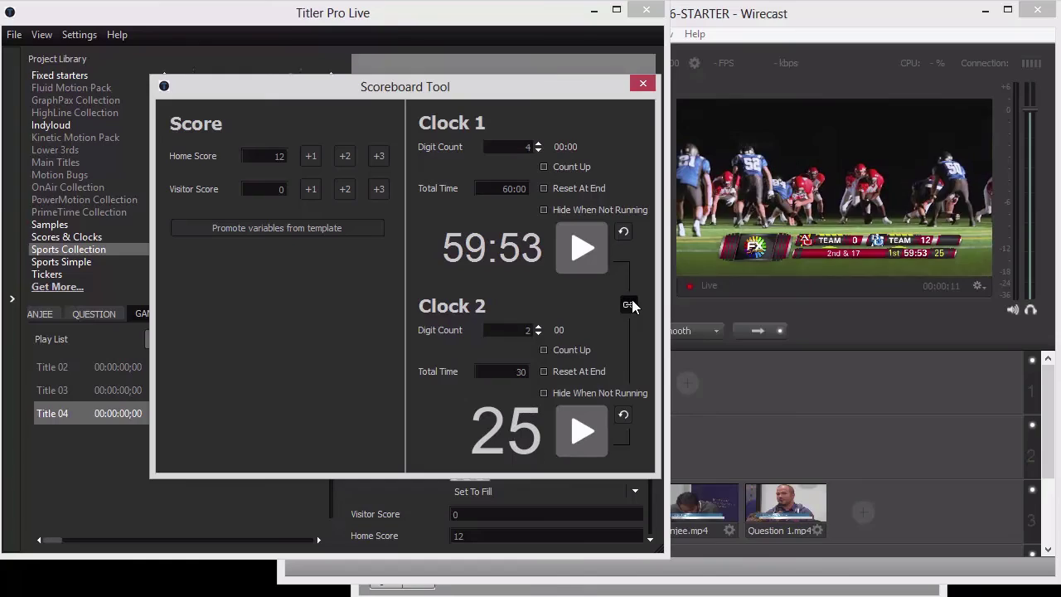
click(575, 247)
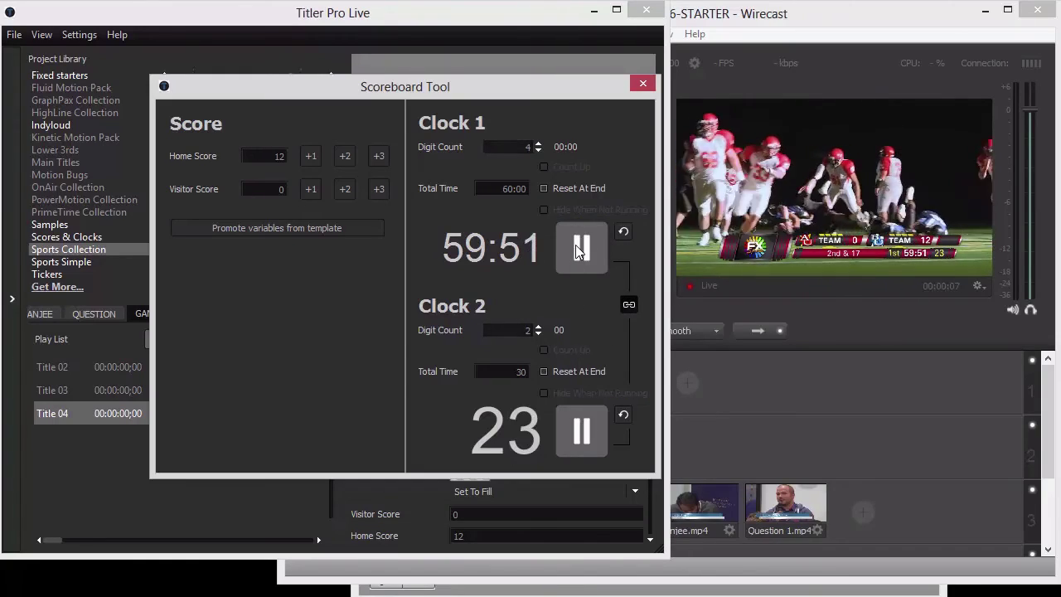
click(578, 250)
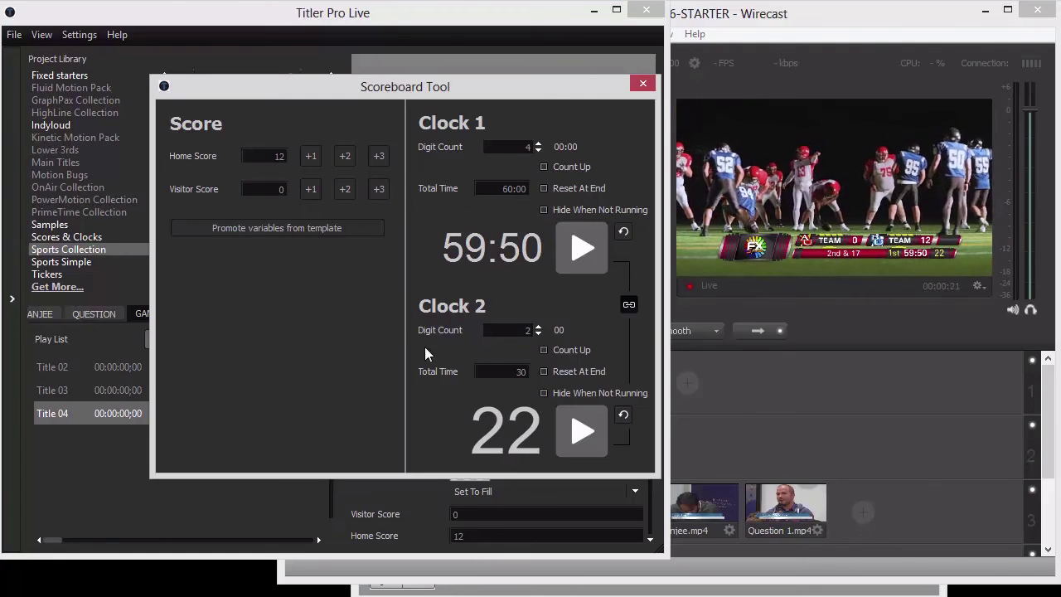
Test Hide When Not Running on Clock 2, run the clocks to 59:47 and 19, then untick it.
click(544, 392)
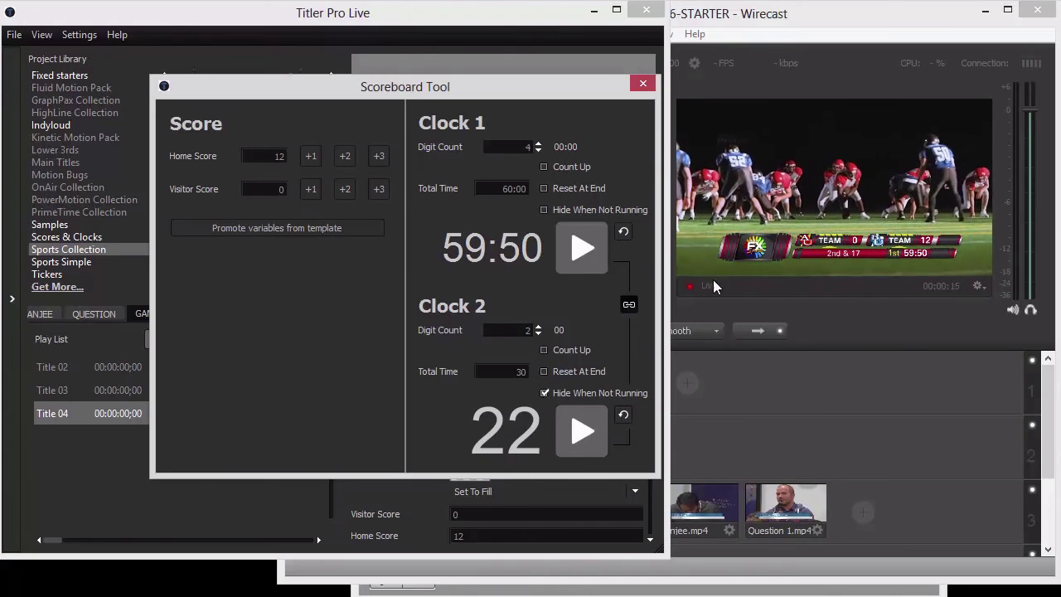
click(588, 419)
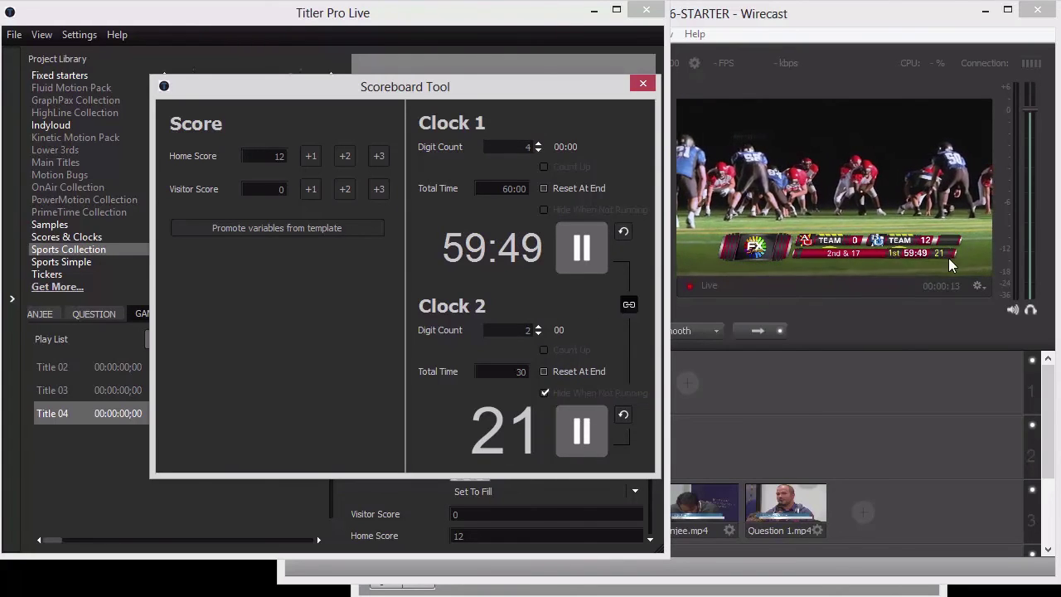
click(575, 442)
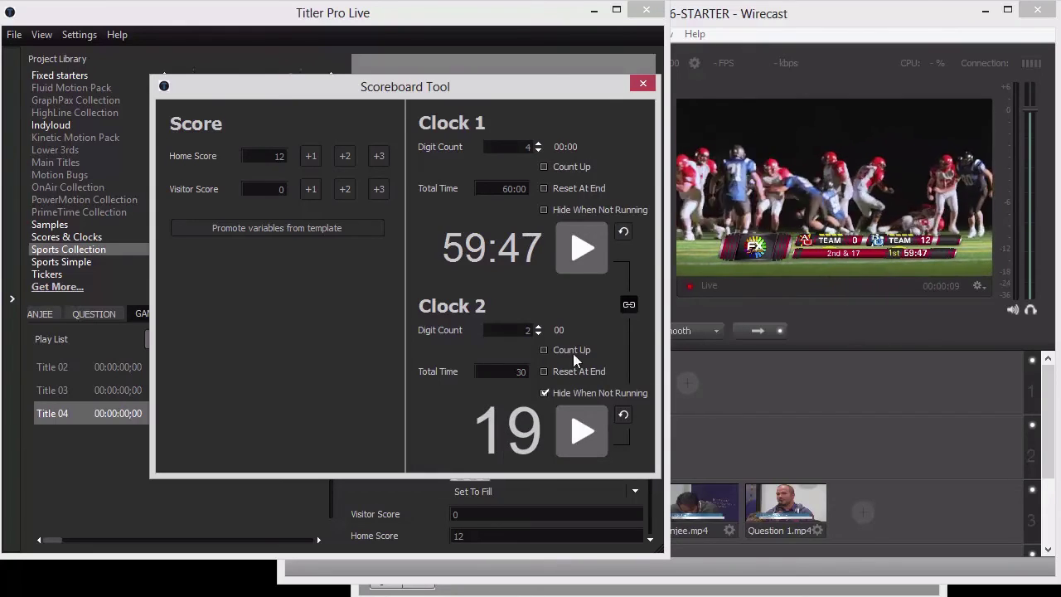
click(545, 393)
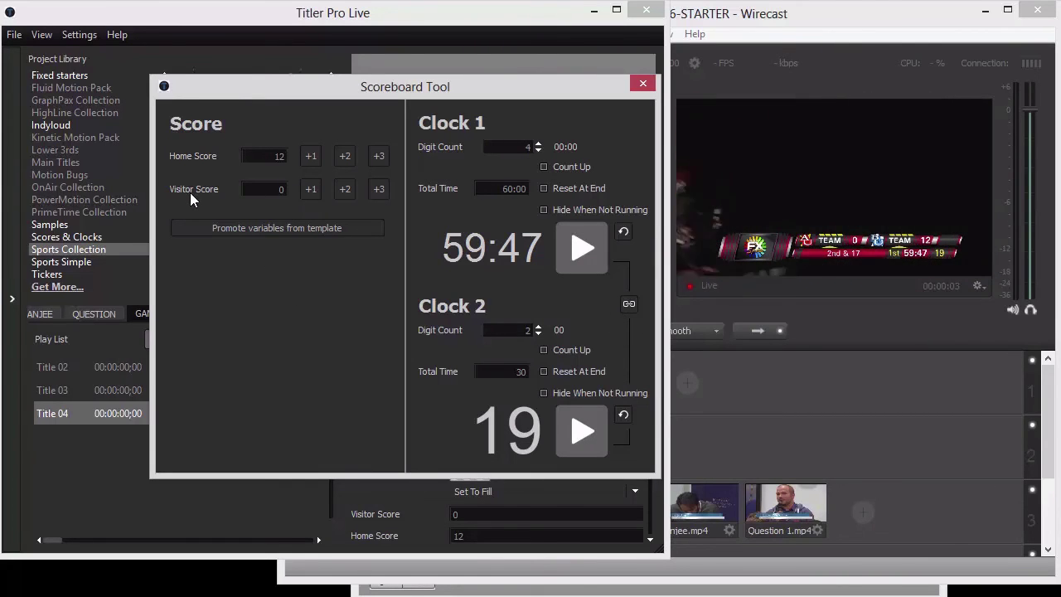
Change the home score from 15 to 14.
click(378, 158)
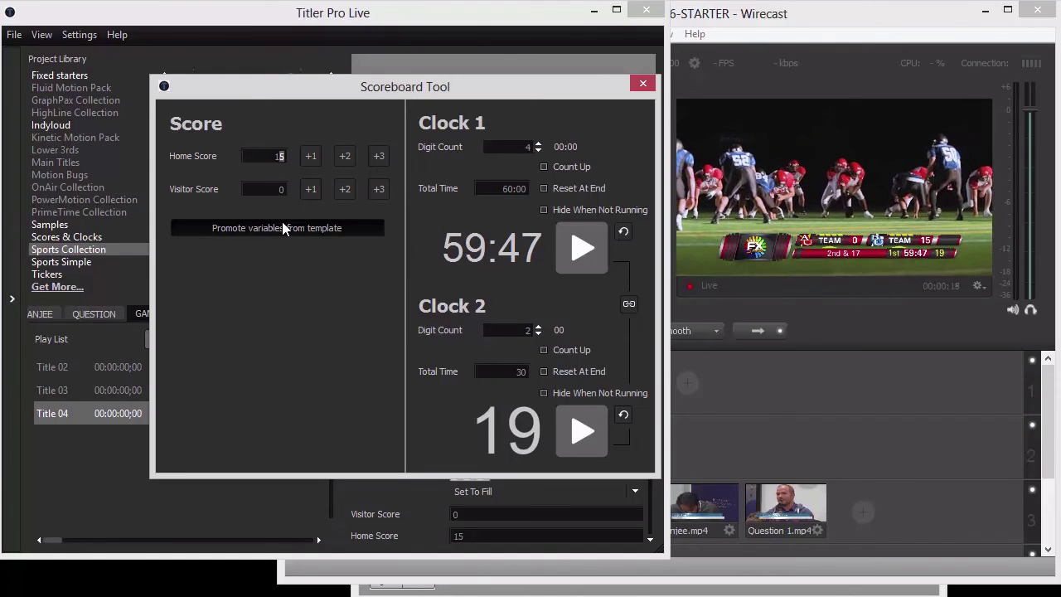
key(BackSpace)
text(4)
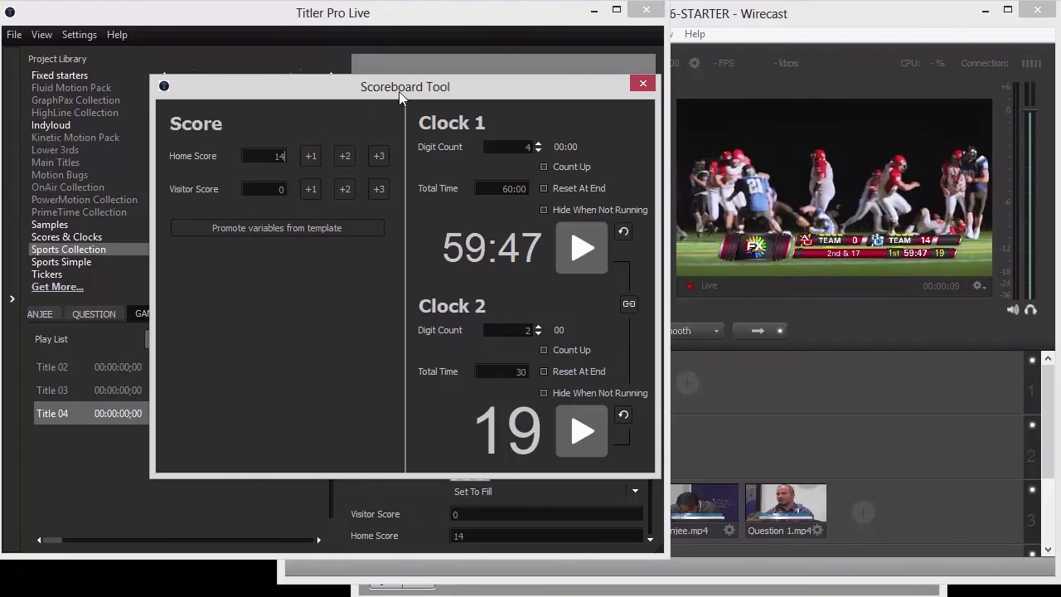
drag(402, 92, 415, 91)
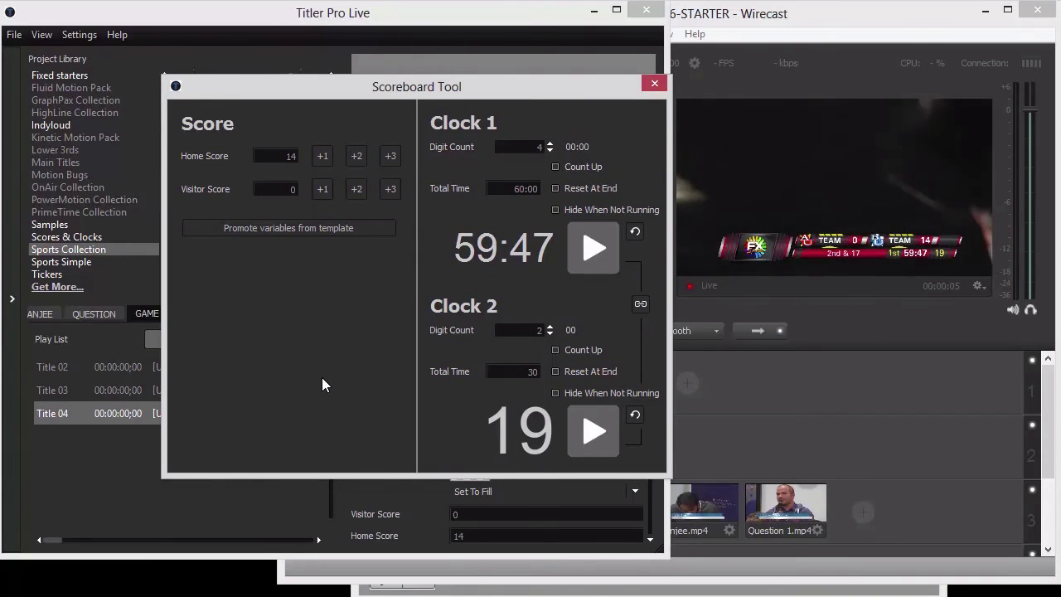
Enter 7 as the visitor score and move the scoreboard window aside.
click(303, 190)
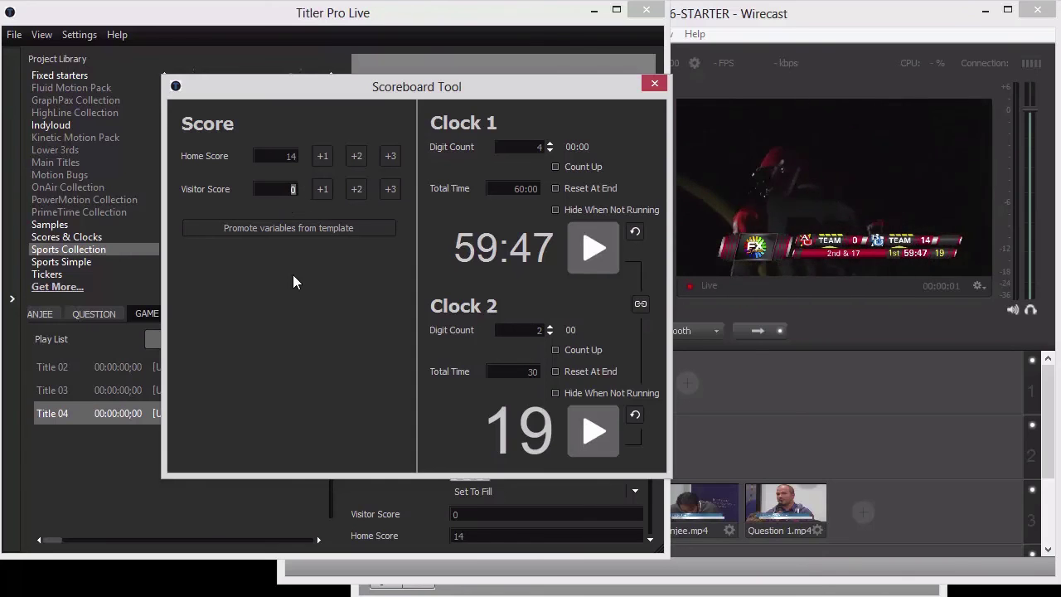
text(7)
key(Return)
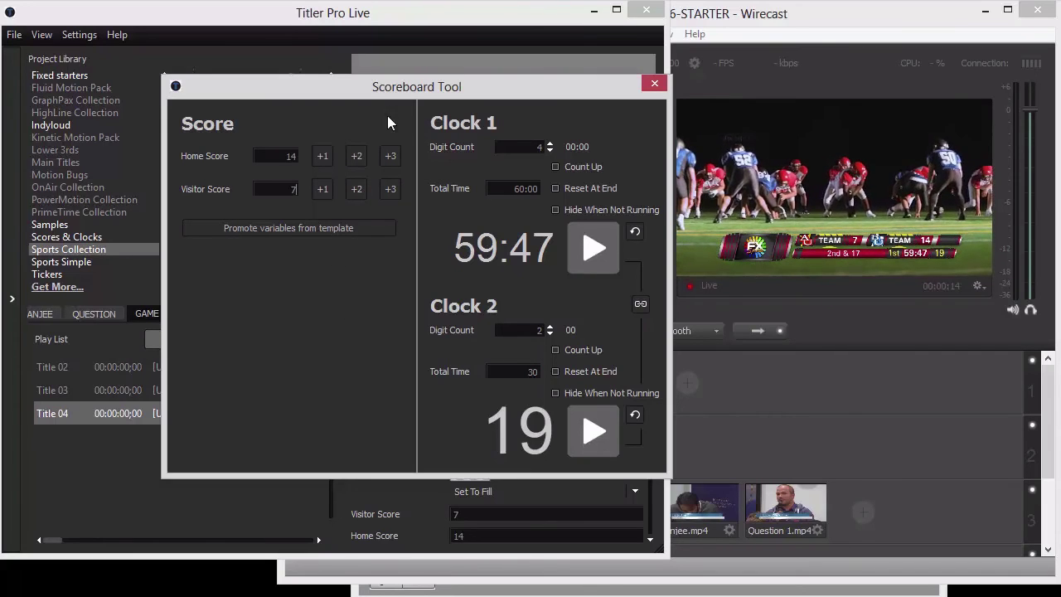
drag(345, 88, 857, 89)
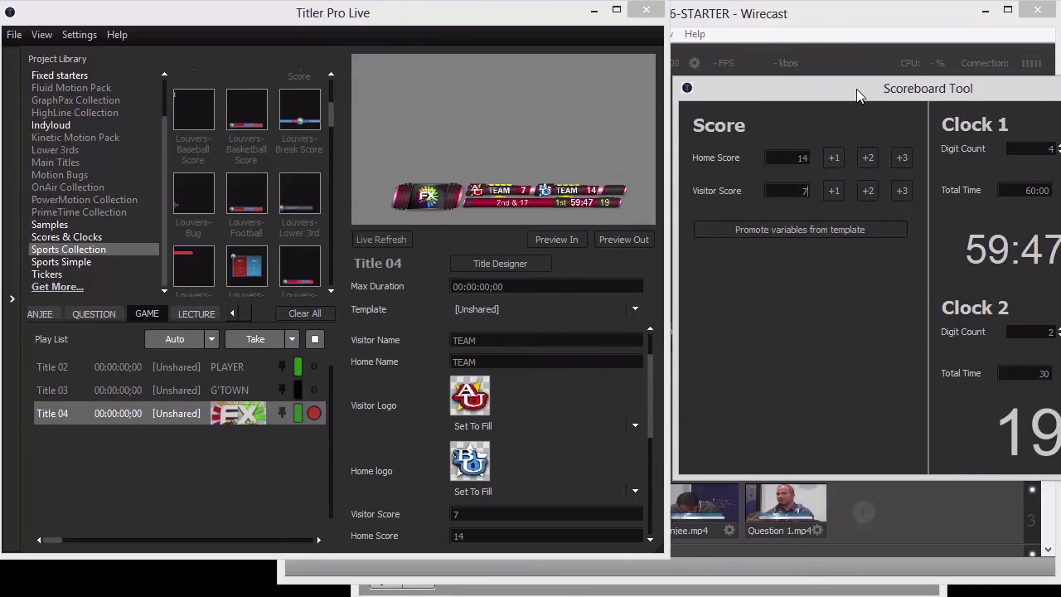
drag(856, 89, 189, 56)
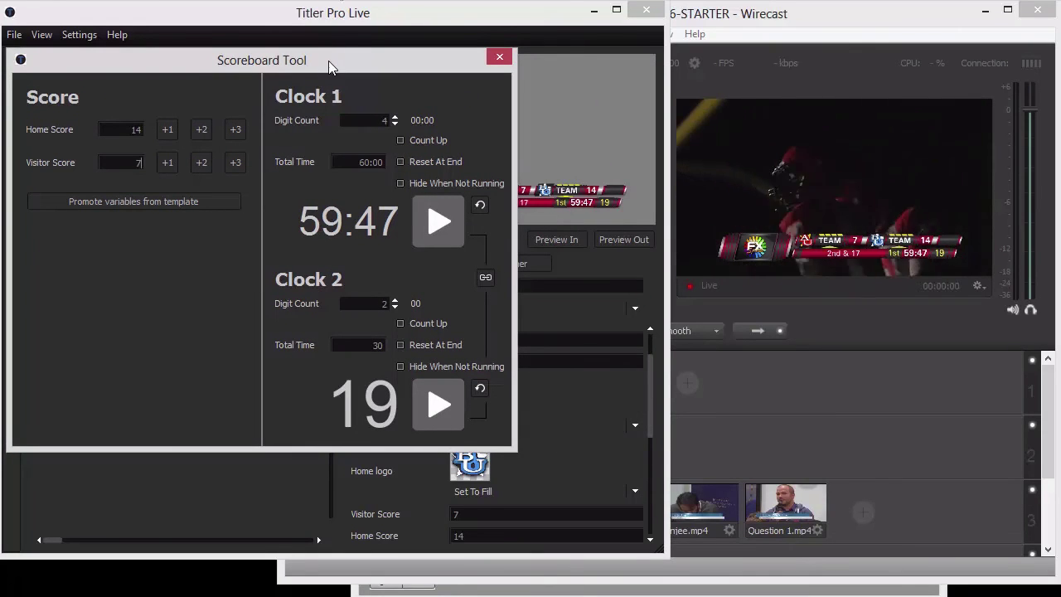
drag(328, 61, 512, 67)
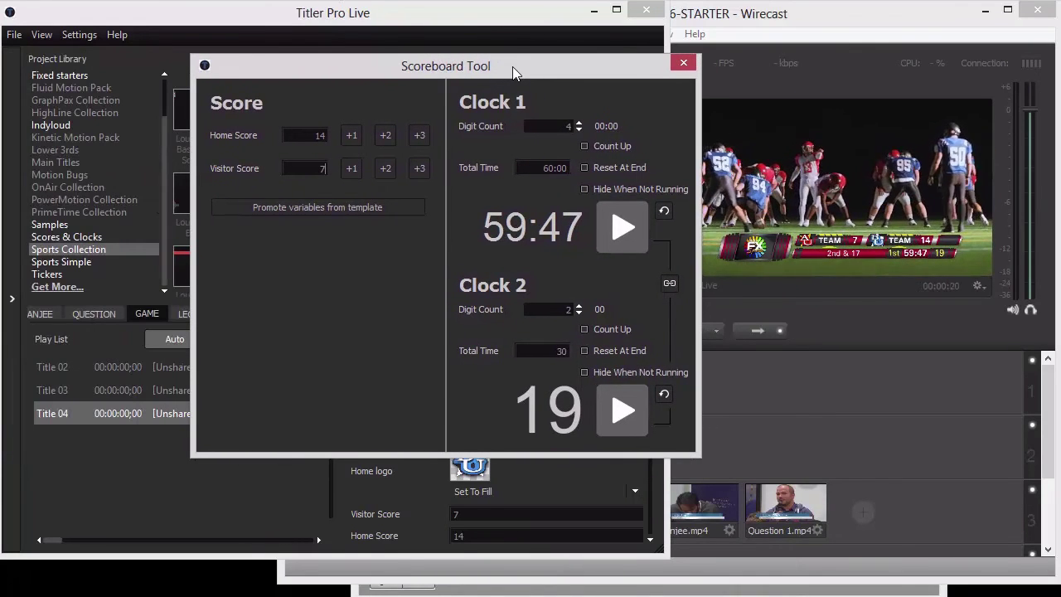
Promote template variables for Period, Possession, Timeouts and Down & Distance, excluding Image, team names and logos.
click(331, 210)
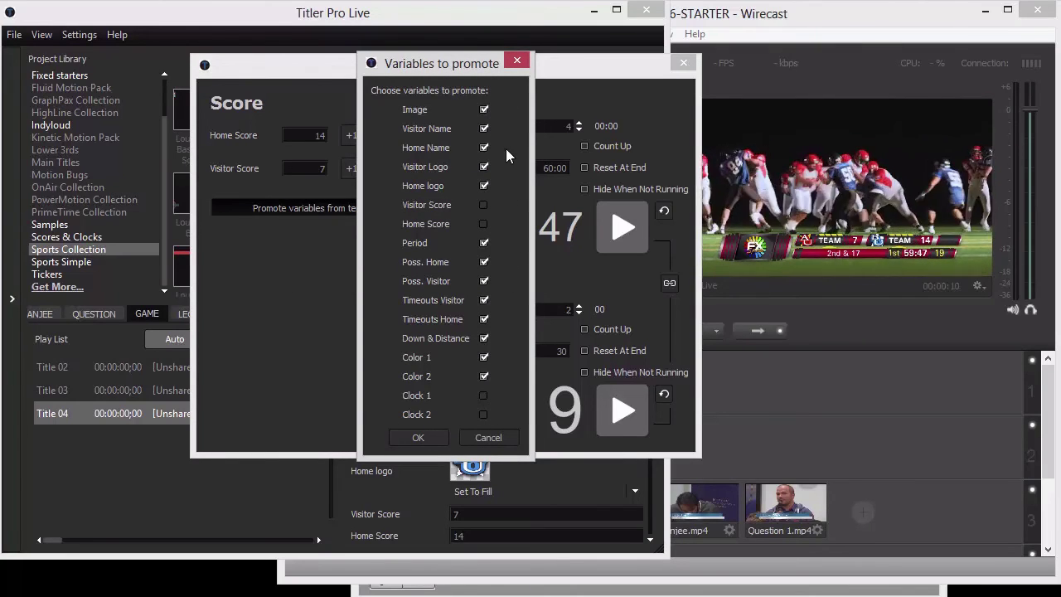
click(485, 109)
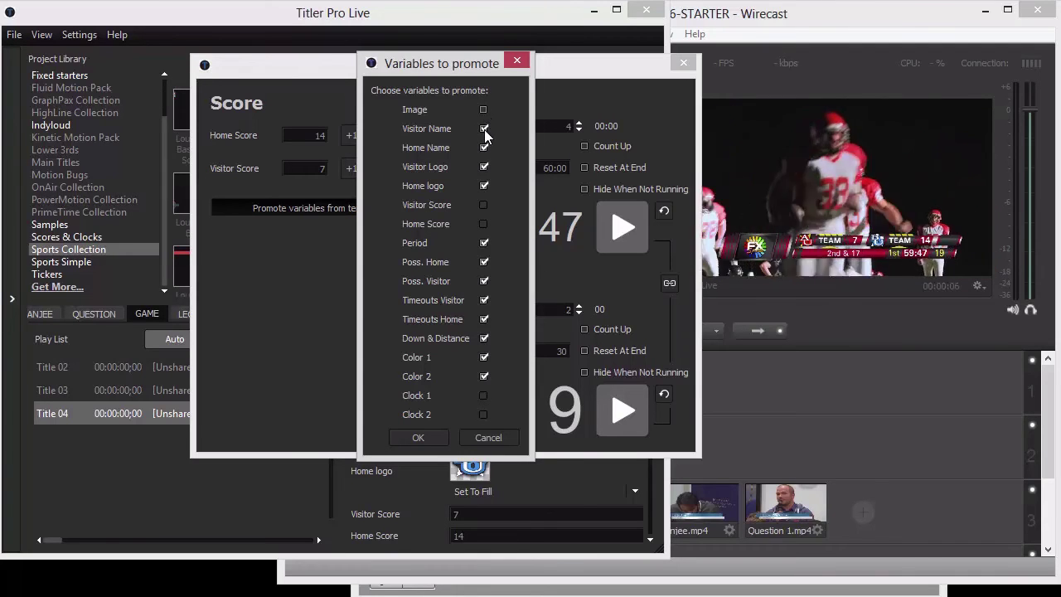
click(485, 131)
click(484, 148)
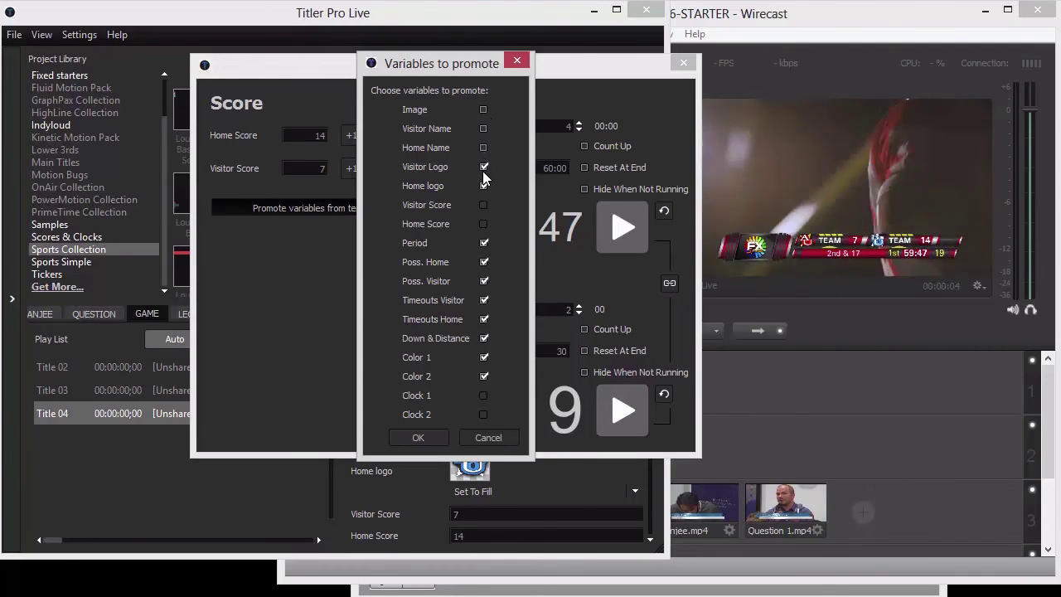
click(484, 185)
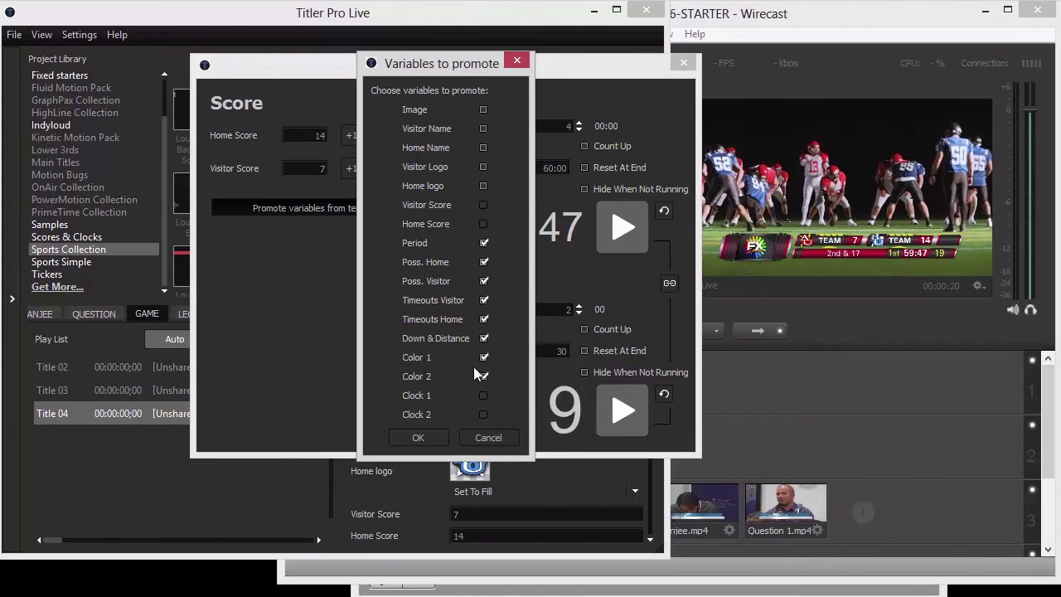
click(419, 438)
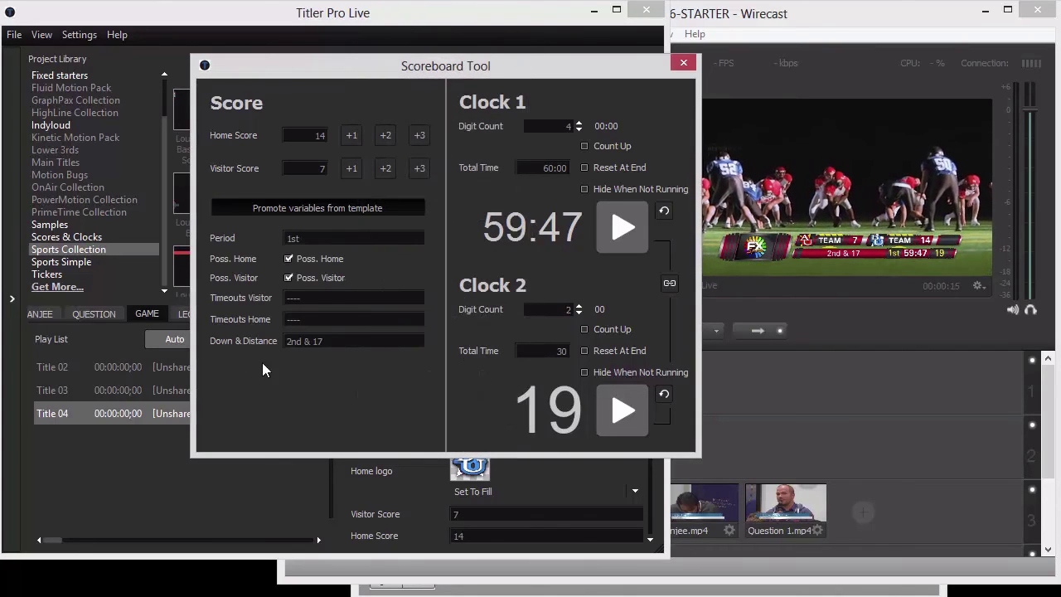
drag(441, 69, 401, 78)
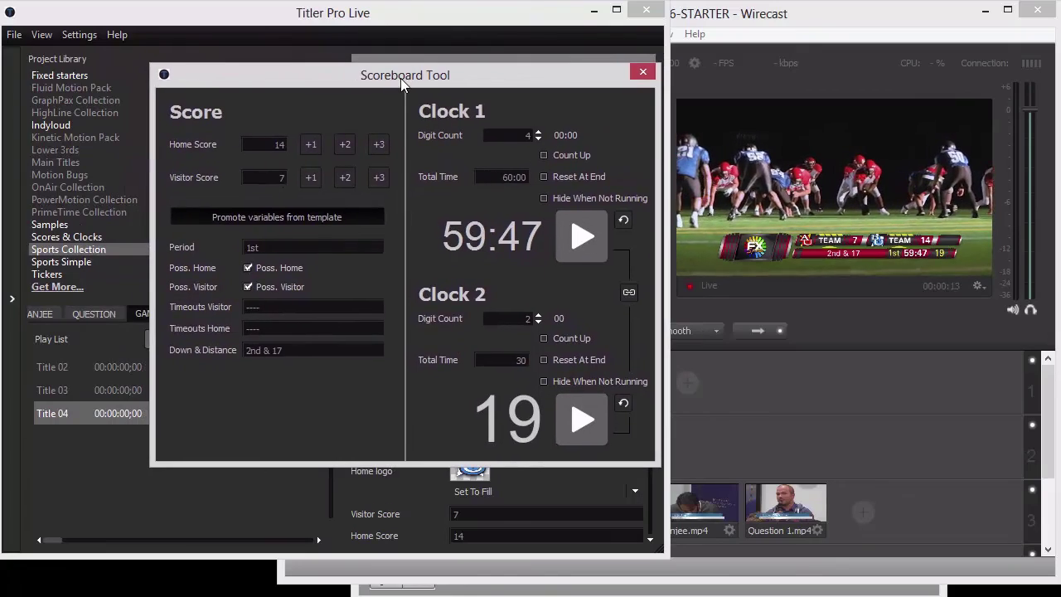
Reveal Wirecast and begin retyping the down & distance field, replacing 2nd & 17.
click(594, 11)
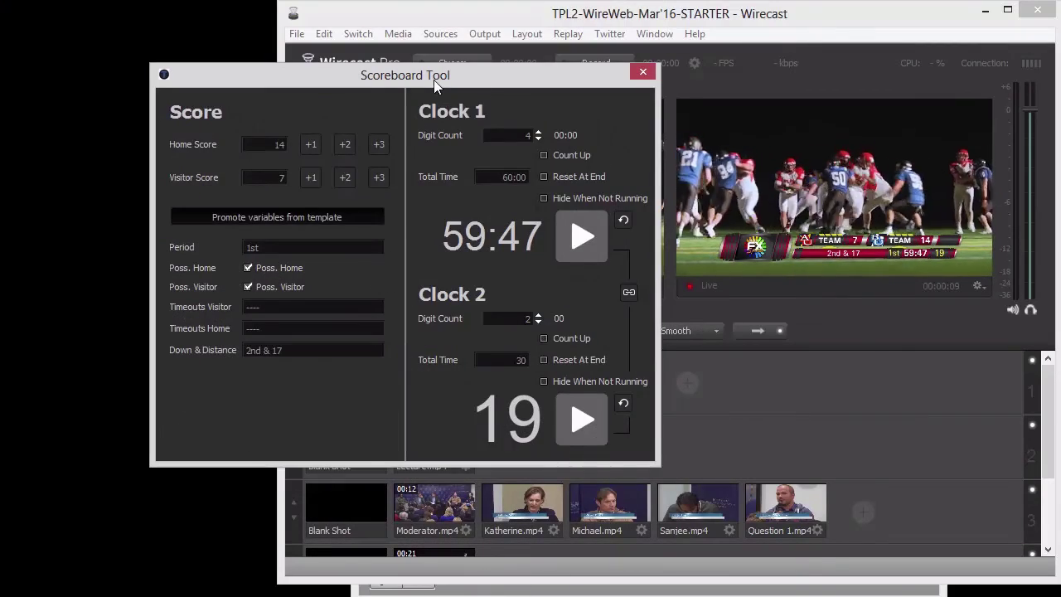
drag(434, 79, 440, 56)
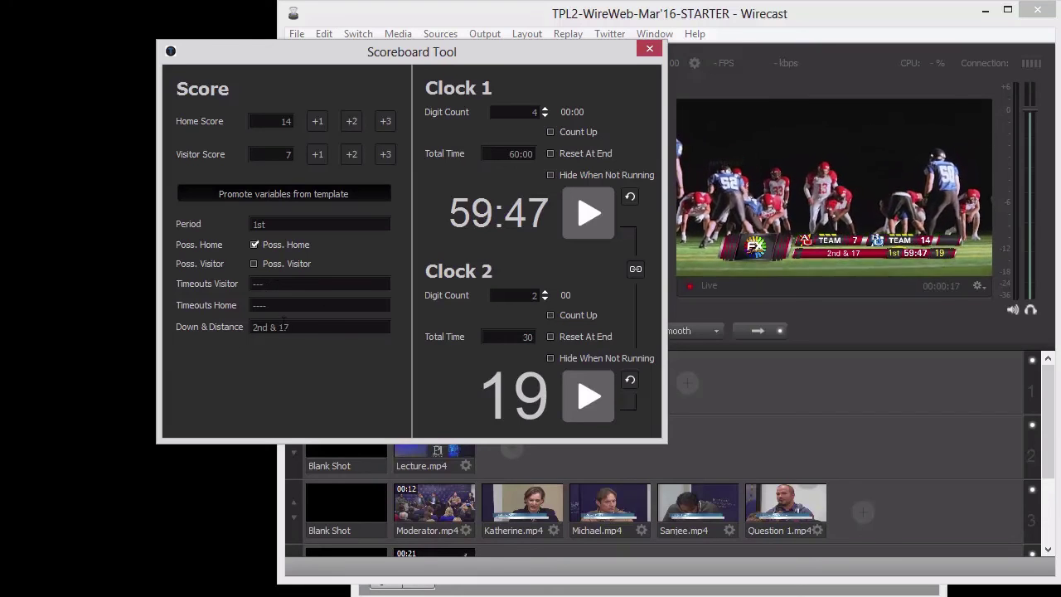
drag(305, 330, 225, 327)
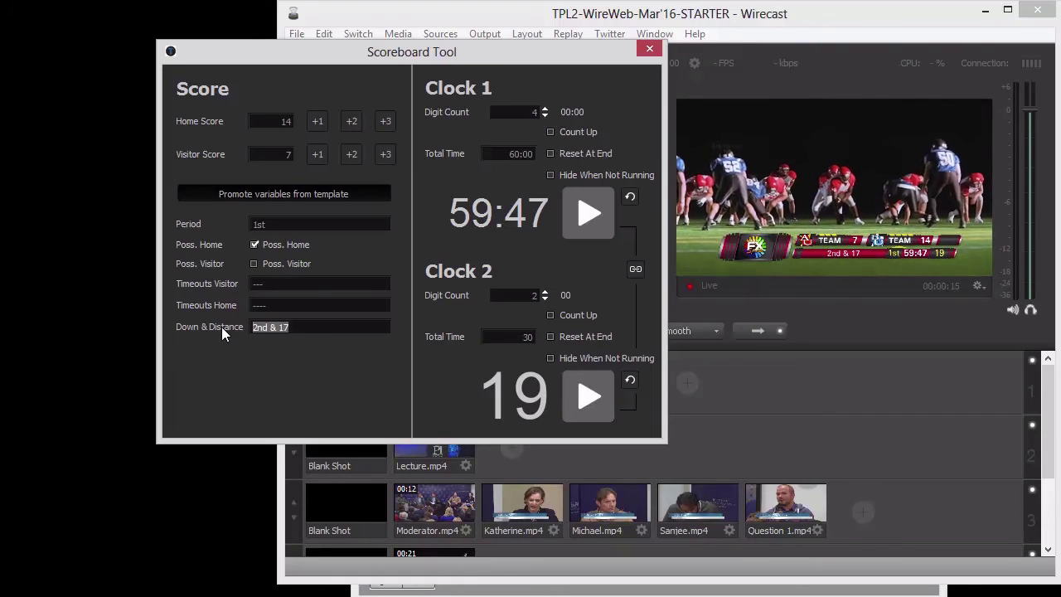
text(1st )
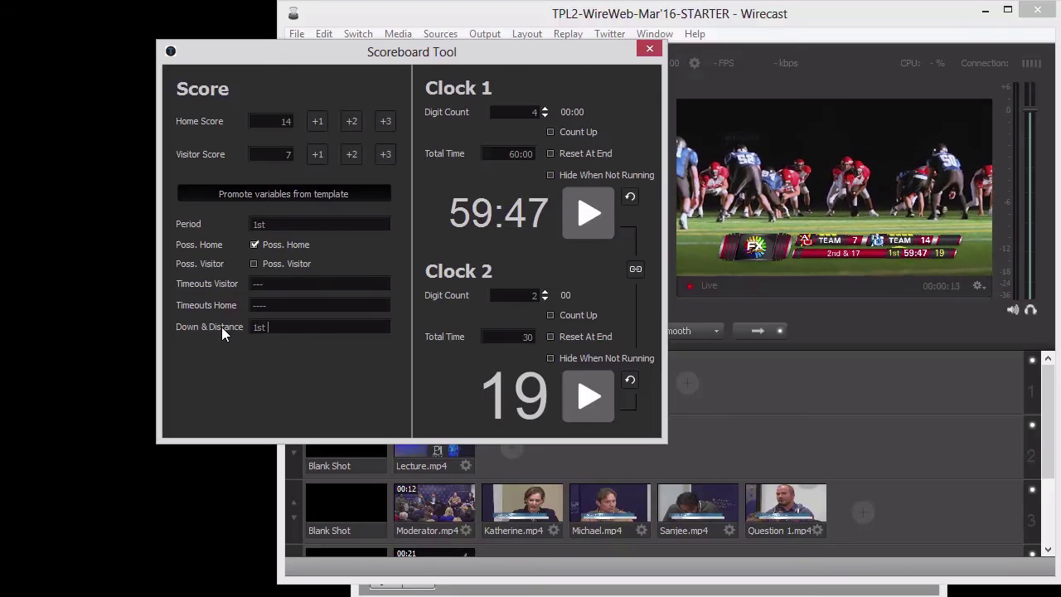
text($ Do)
key(BackSpace)
key(BackSpace)
key(BackSpace)
key(BackSpace)
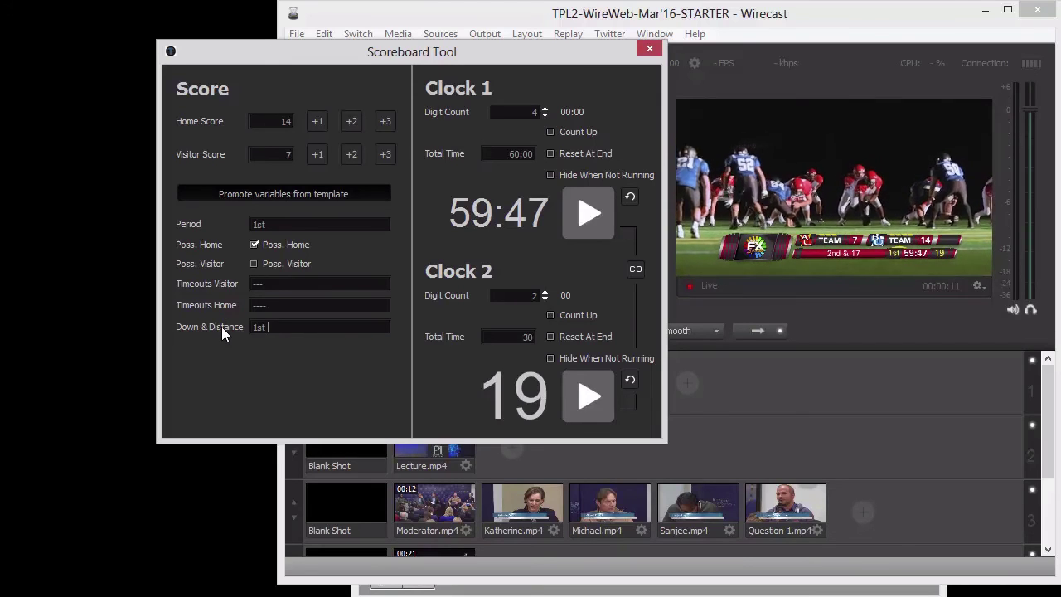
text(& Down)
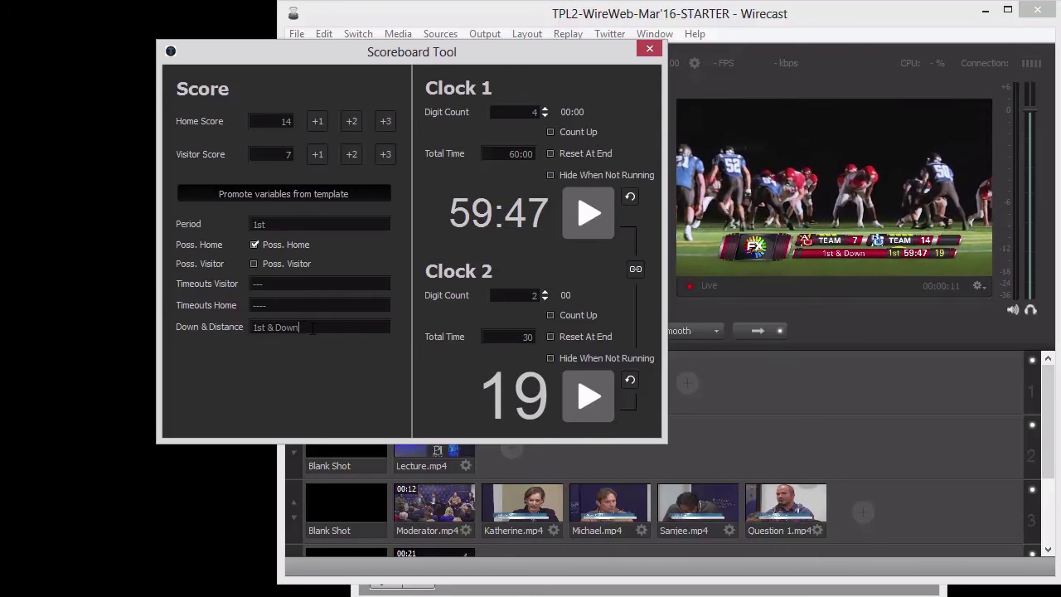
Replace the Down & Distance value with '2nd & Down' and commit it to the scorebug.
key(shift+Left)
key(shift+Left)
key(shift+Left)
key(shift+Home)
text(2n)
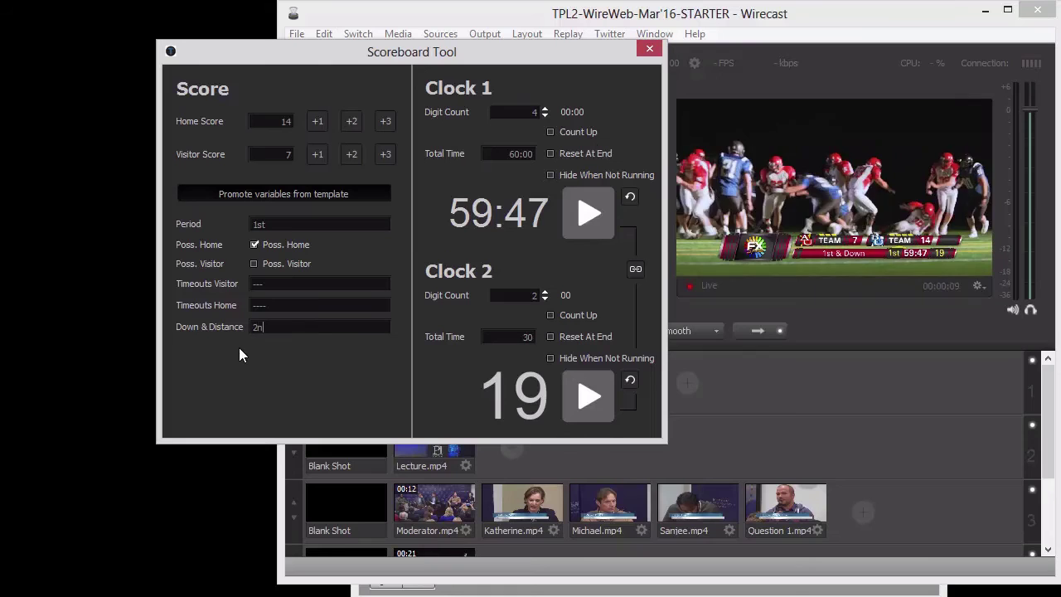
text(d & )
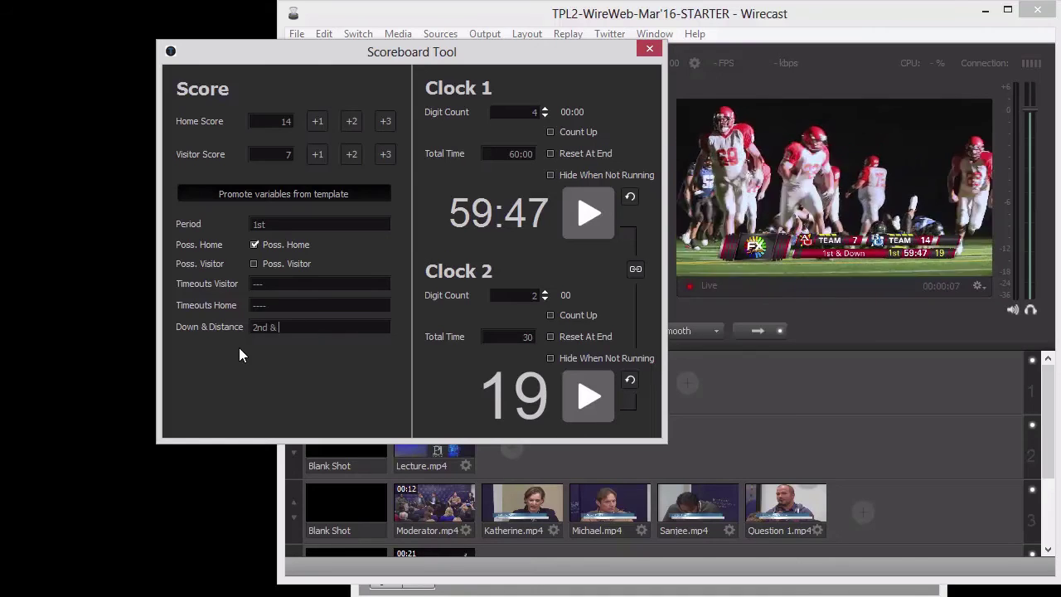
text(Down)
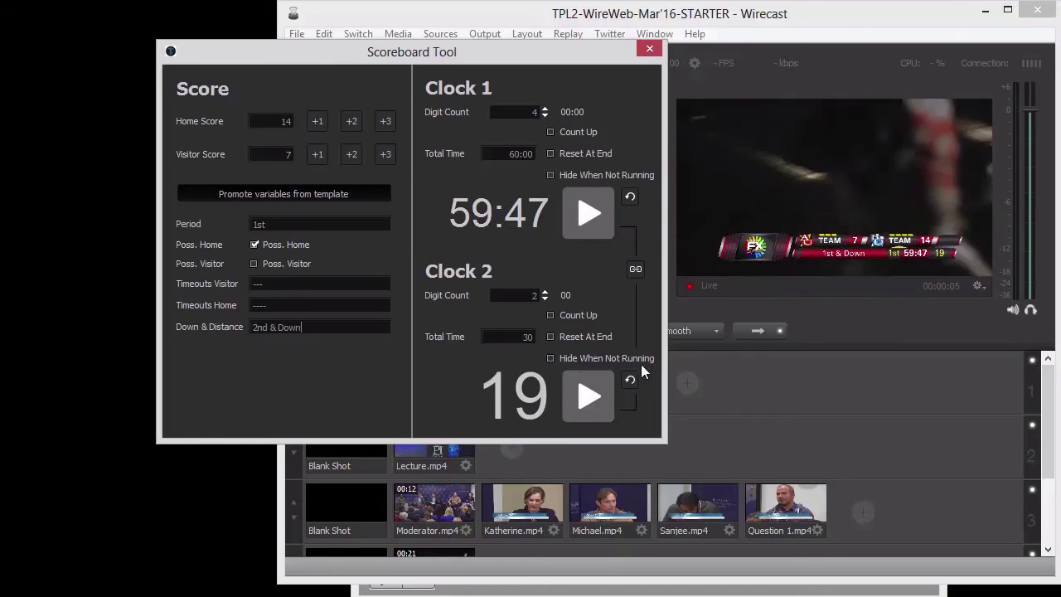
key(Return)
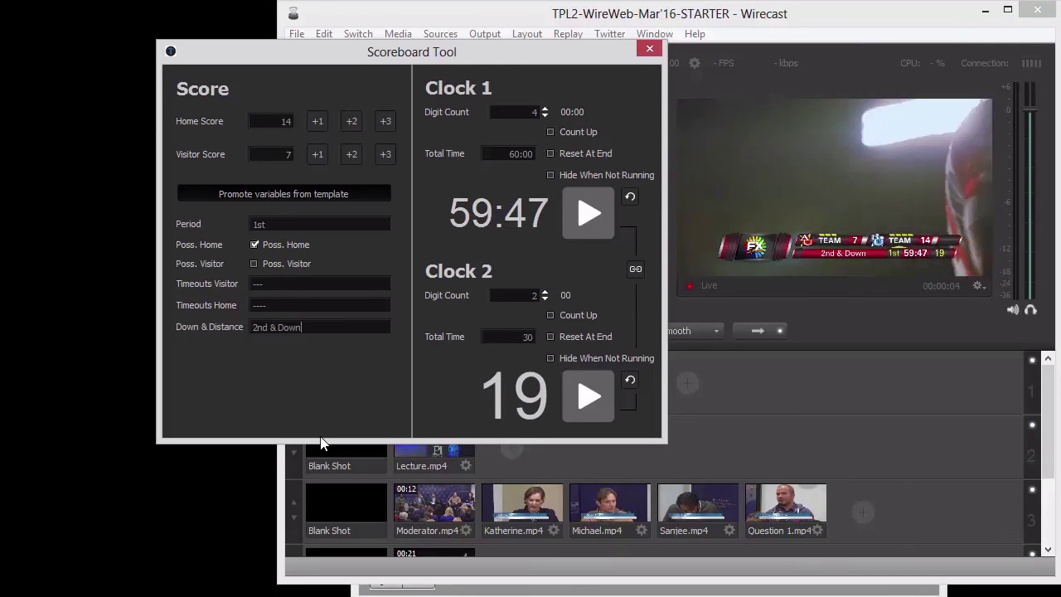
Close the scoreboard controls and show Source Settings for the Titler Pro Live LECTURE source.
click(649, 48)
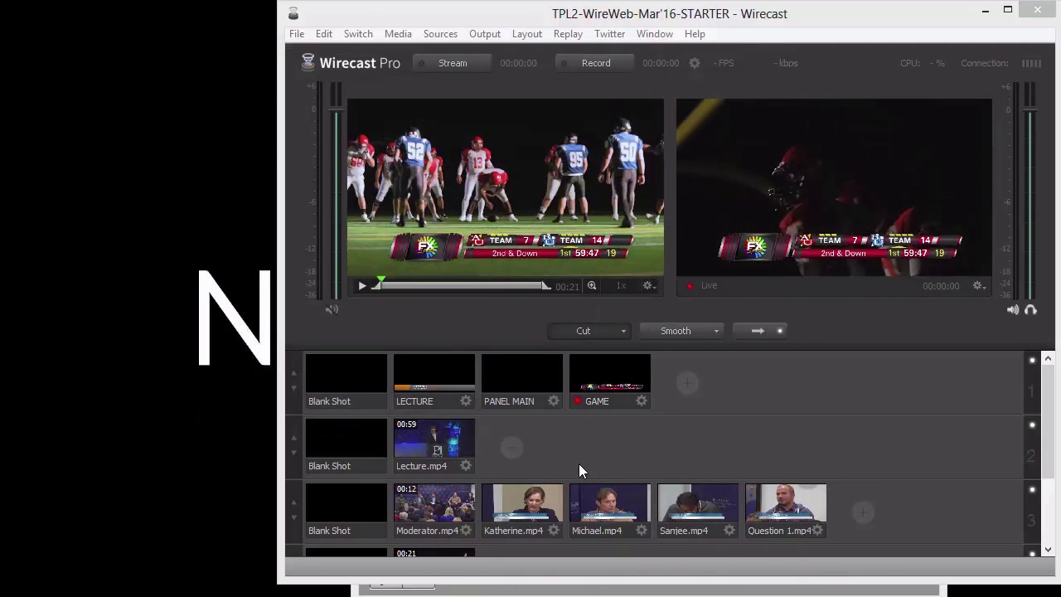
click(478, 593)
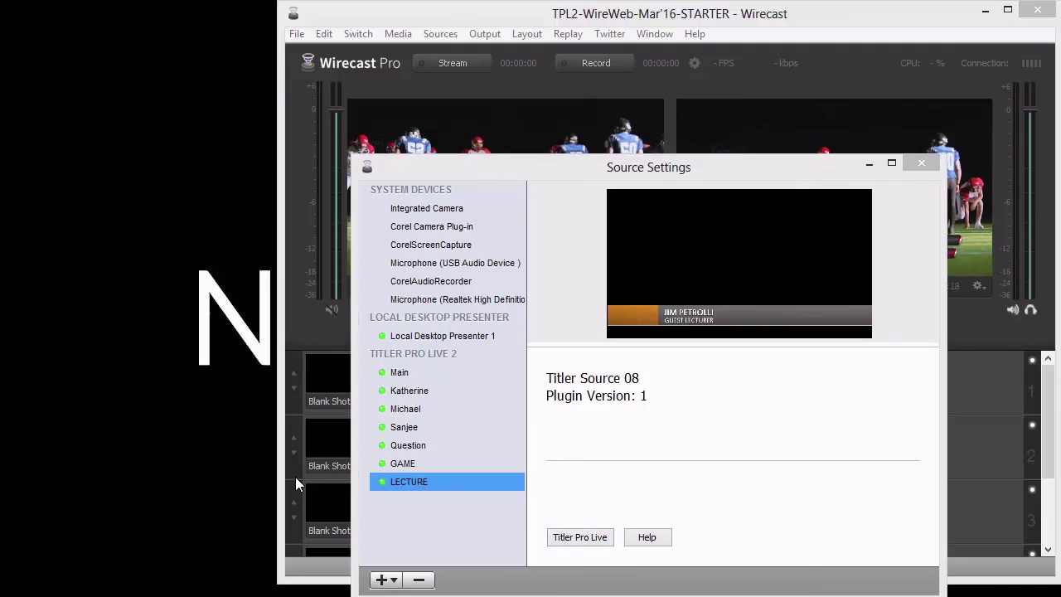
click(580, 537)
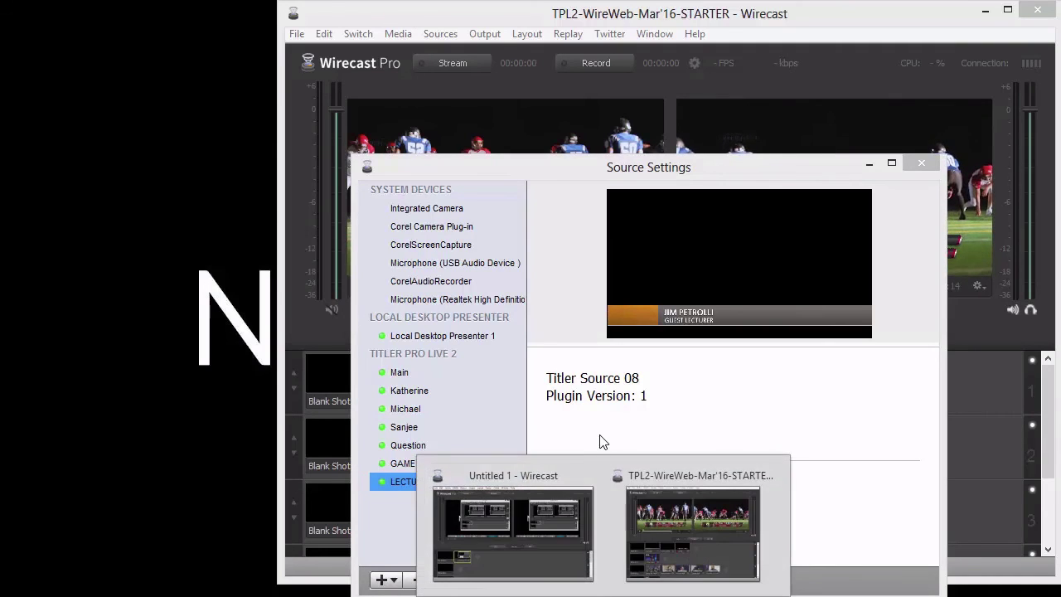
click(594, 481)
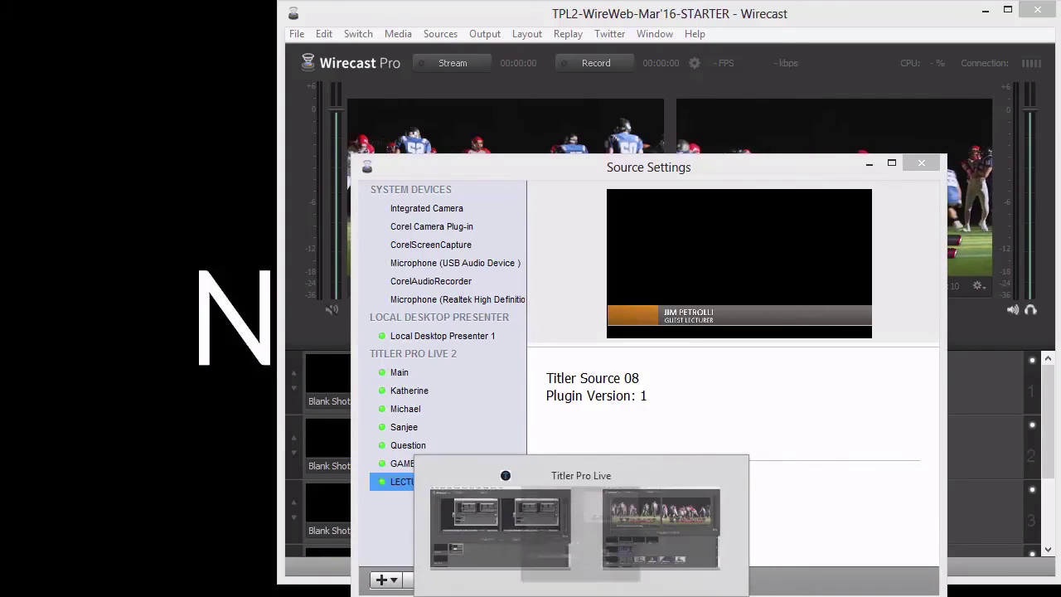
Drag the Demo collection's IvyLeague scorebug template into the LECTURE play list as Title 05.
click(502, 533)
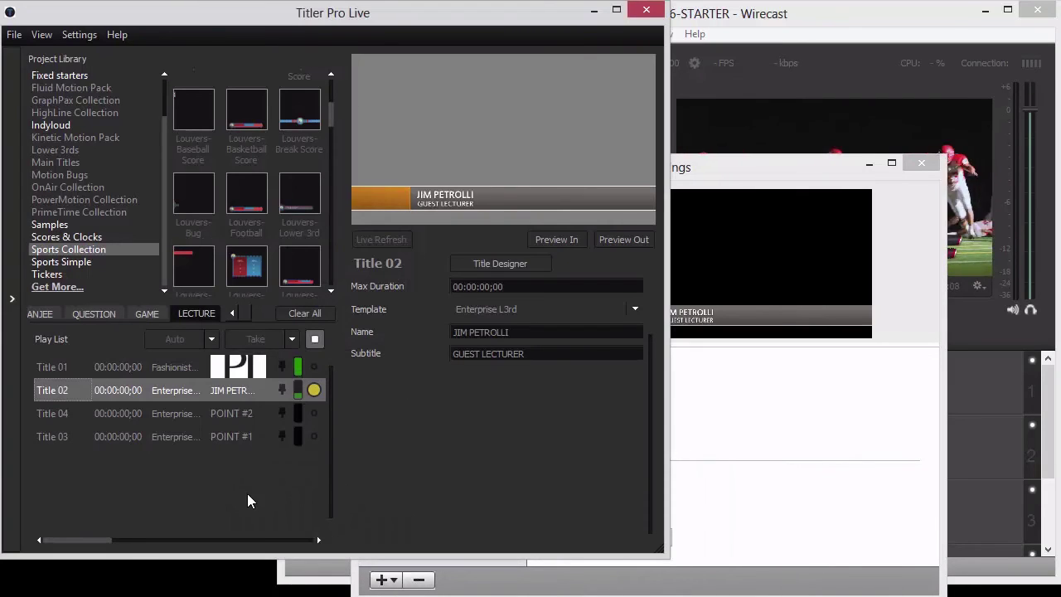
click(54, 164)
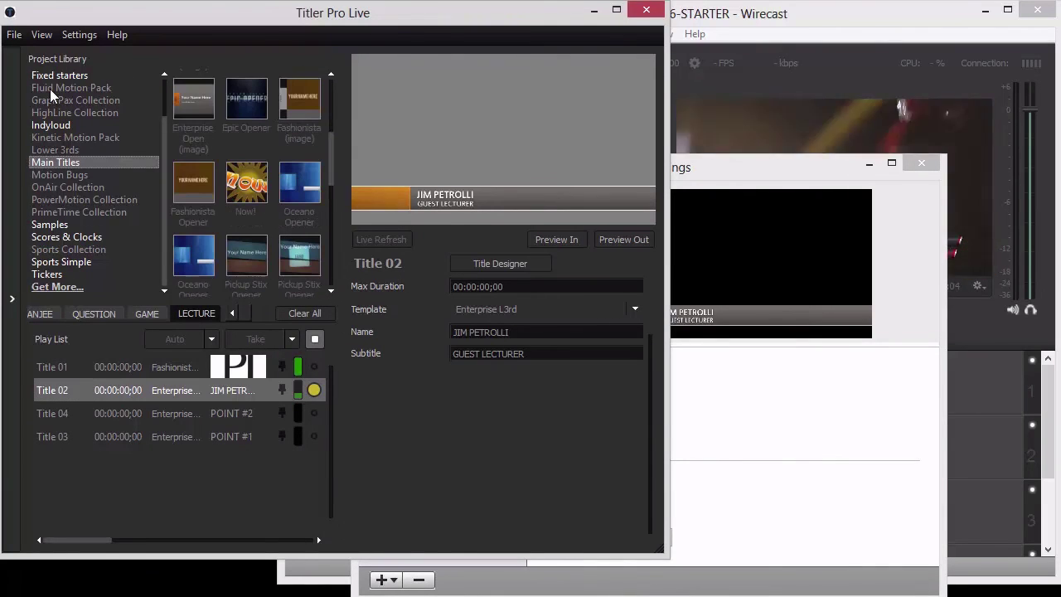
drag(163, 148, 163, 104)
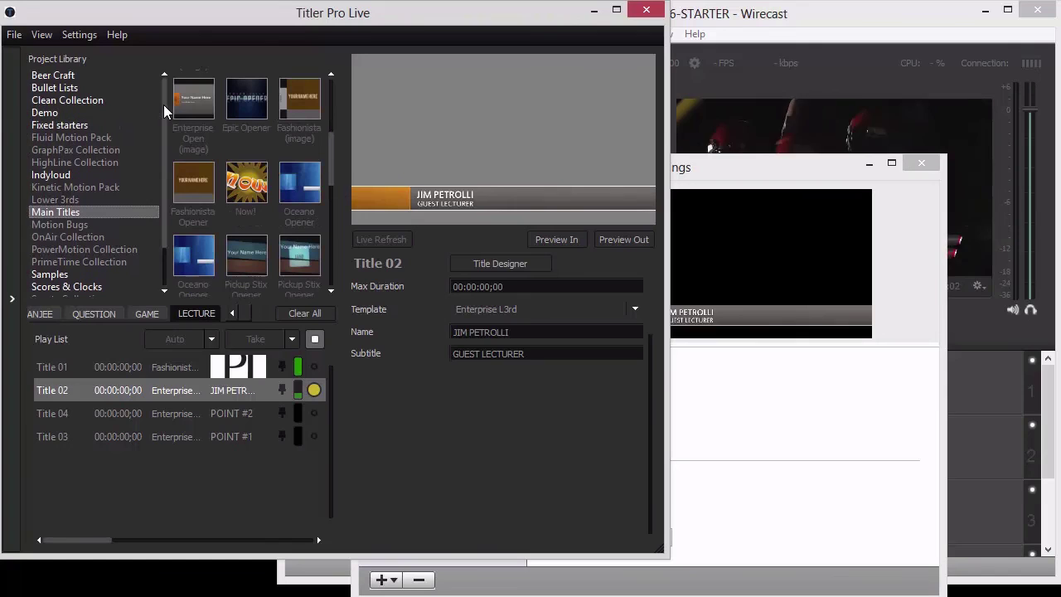
click(60, 112)
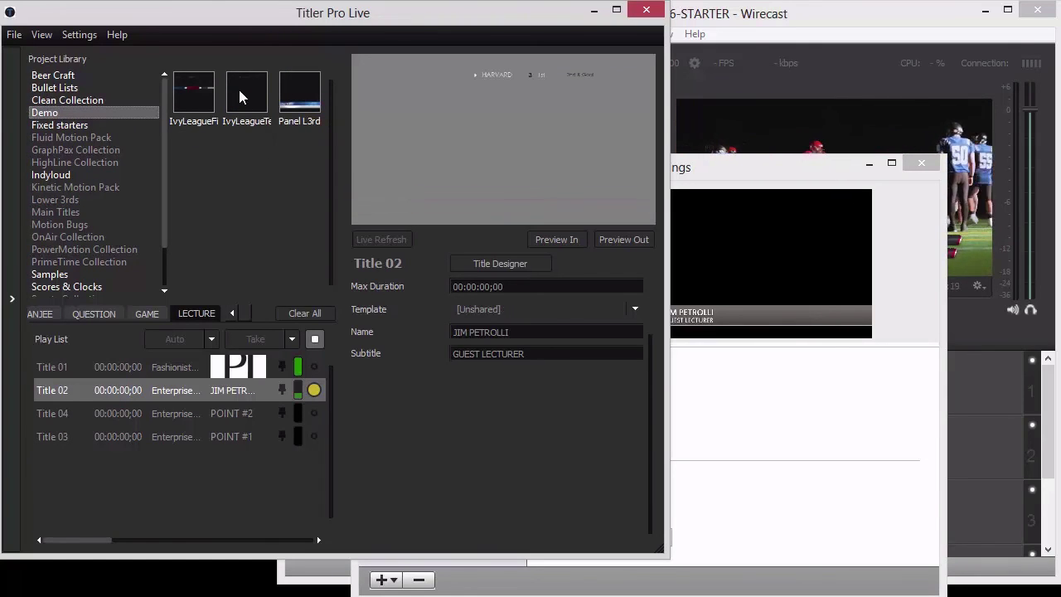
drag(240, 92, 198, 467)
click(503, 138)
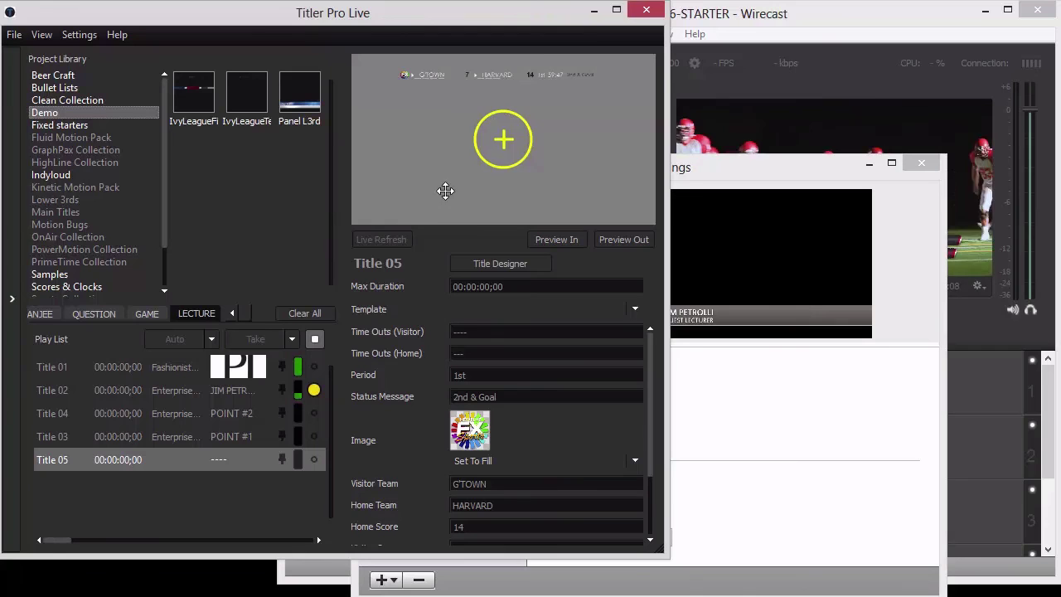
Open Title 05's G'TOWN vs HARVARD scorebug in Title Designer, enlarge the timeline and reset the playhead.
click(507, 263)
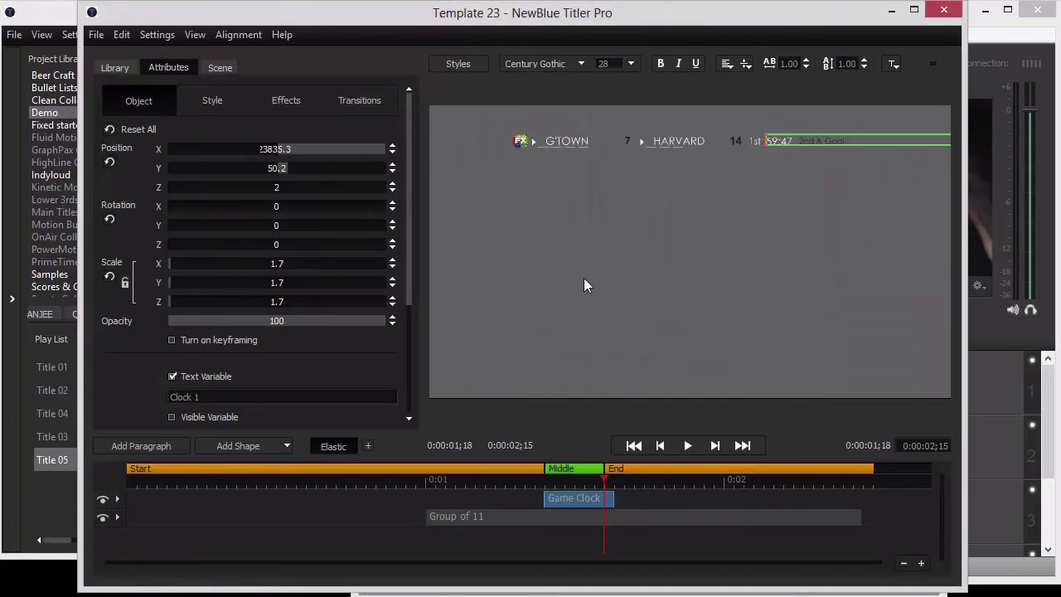
click(516, 501)
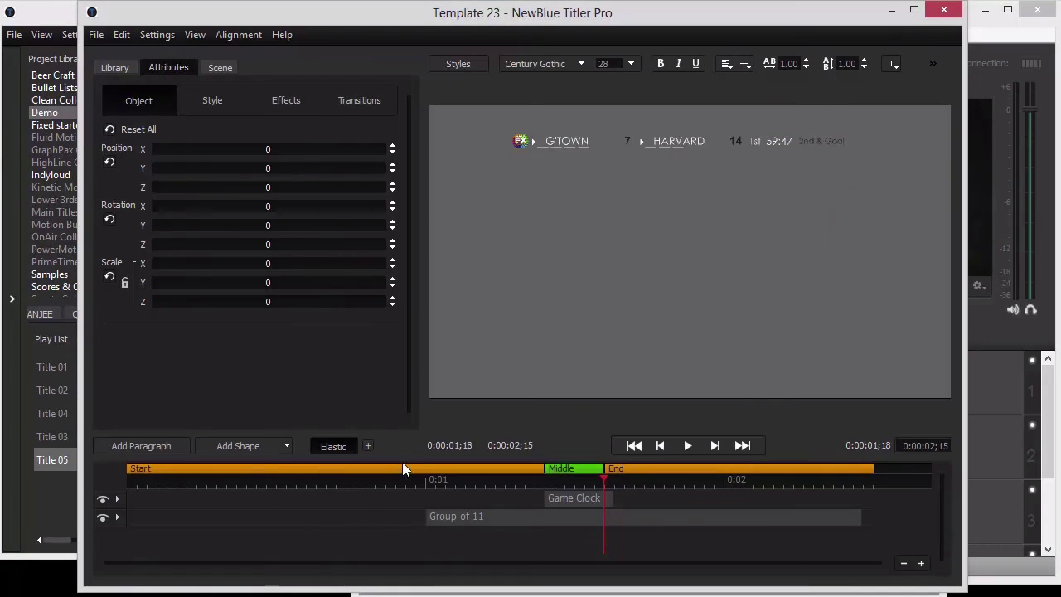
drag(403, 450, 403, 363)
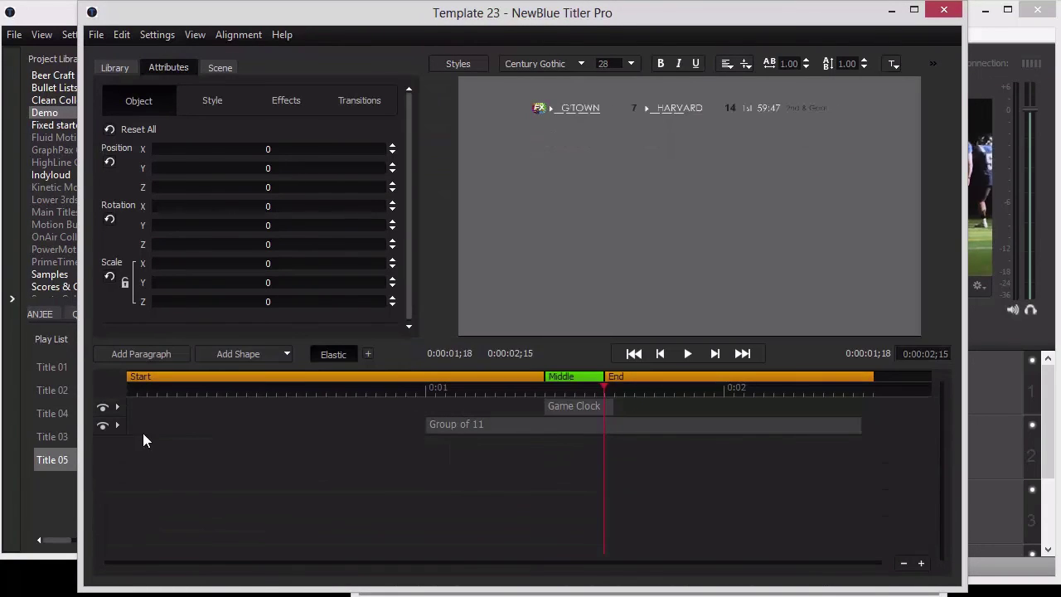
click(118, 426)
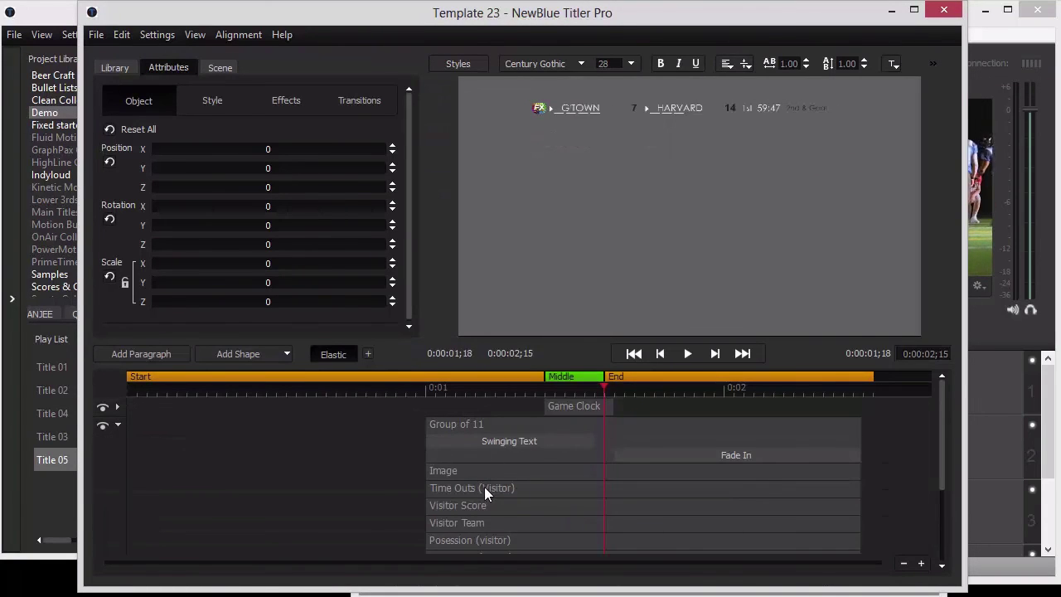
click(118, 426)
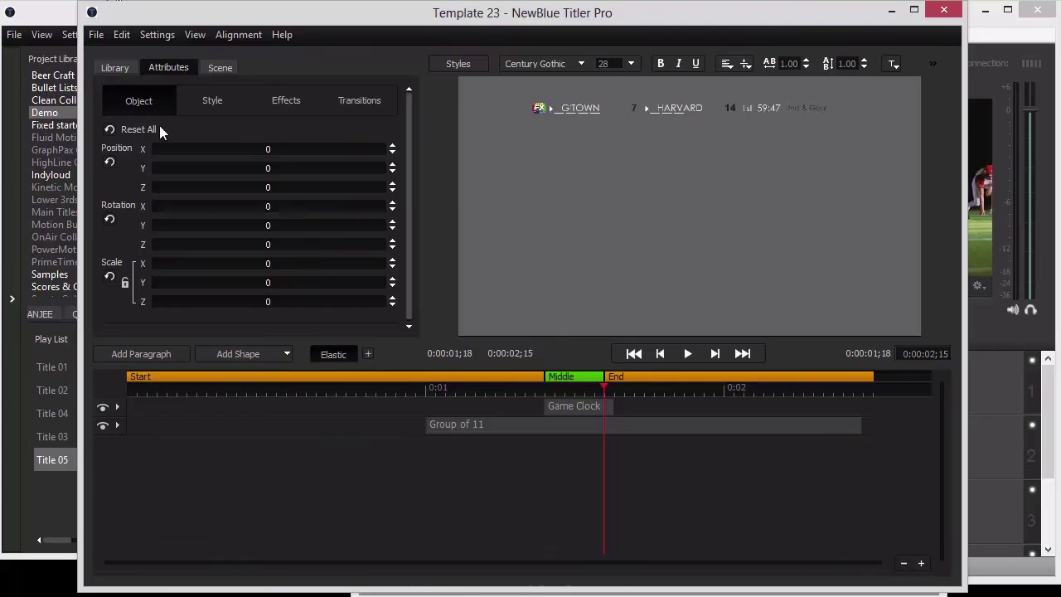
click(331, 386)
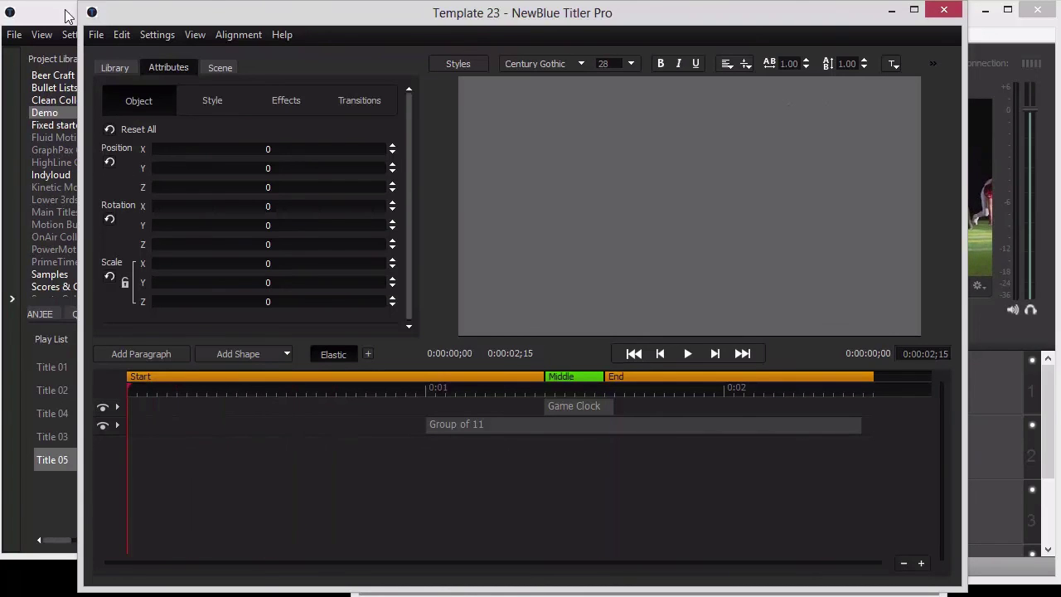
click(95, 34)
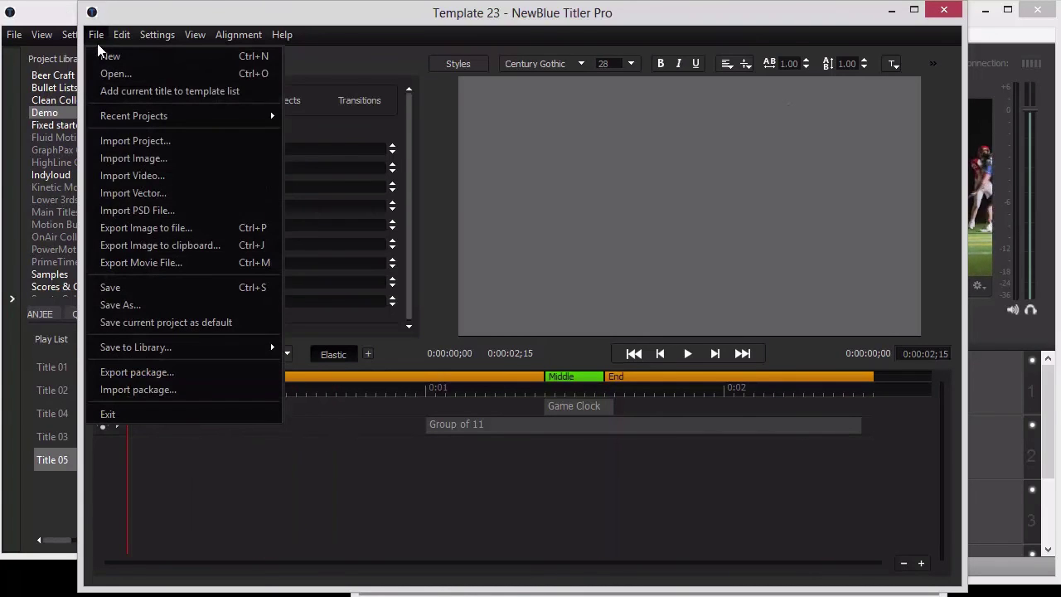
Import _Wirecast Webinar/PSD/IvyLeague-Source-cropped3.psd with its layers kept in one paragraph.
click(132, 210)
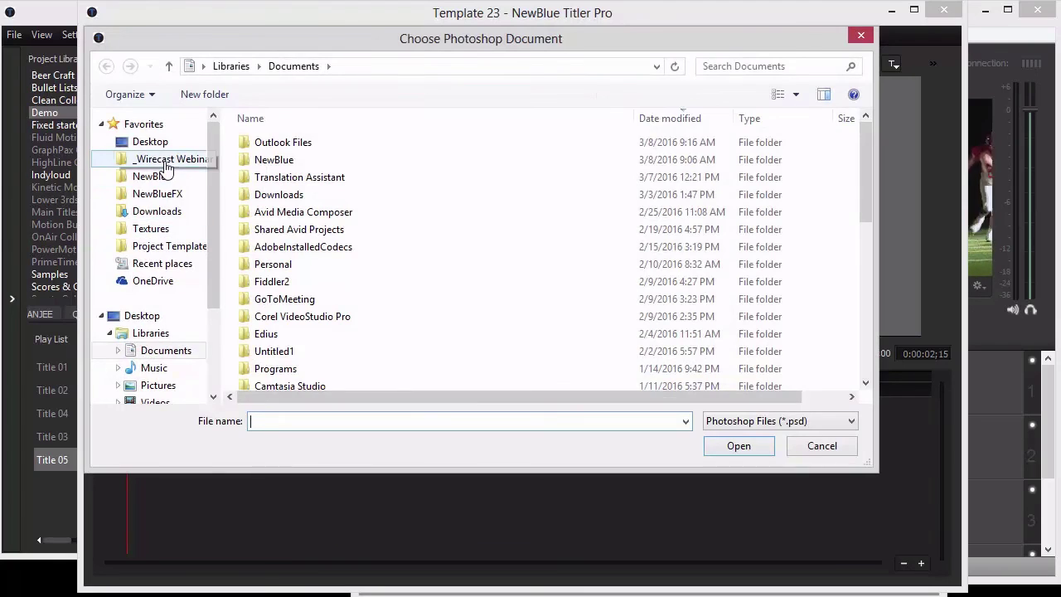
click(166, 159)
double_click(369, 166)
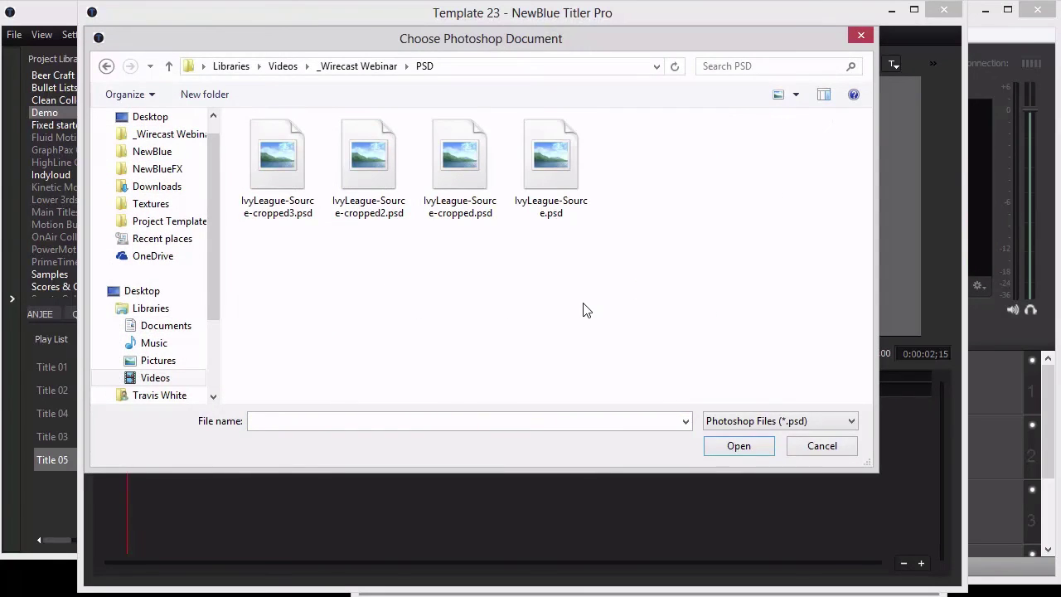
double_click(288, 146)
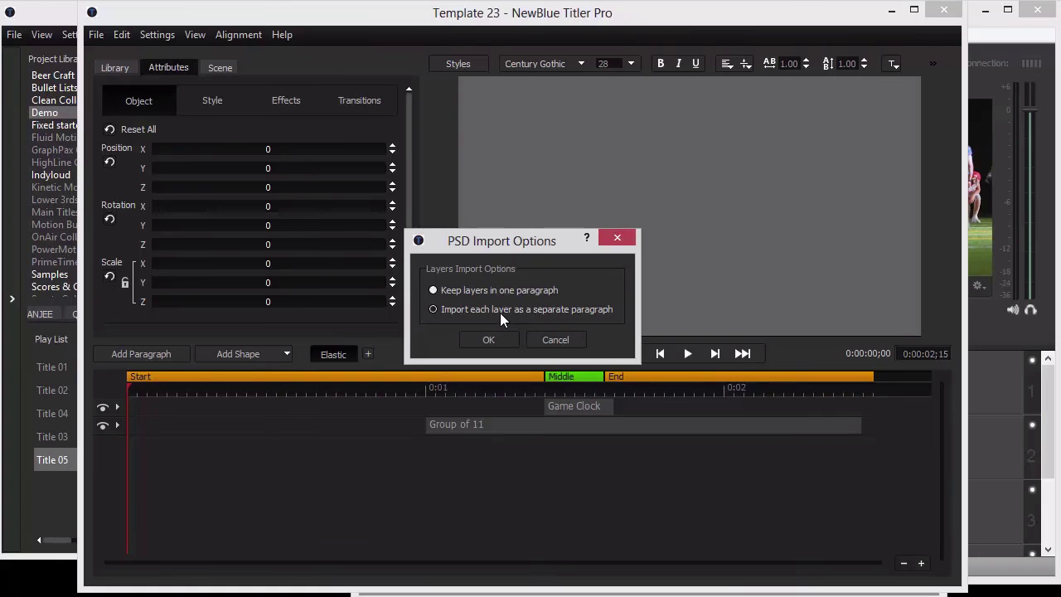
click(490, 340)
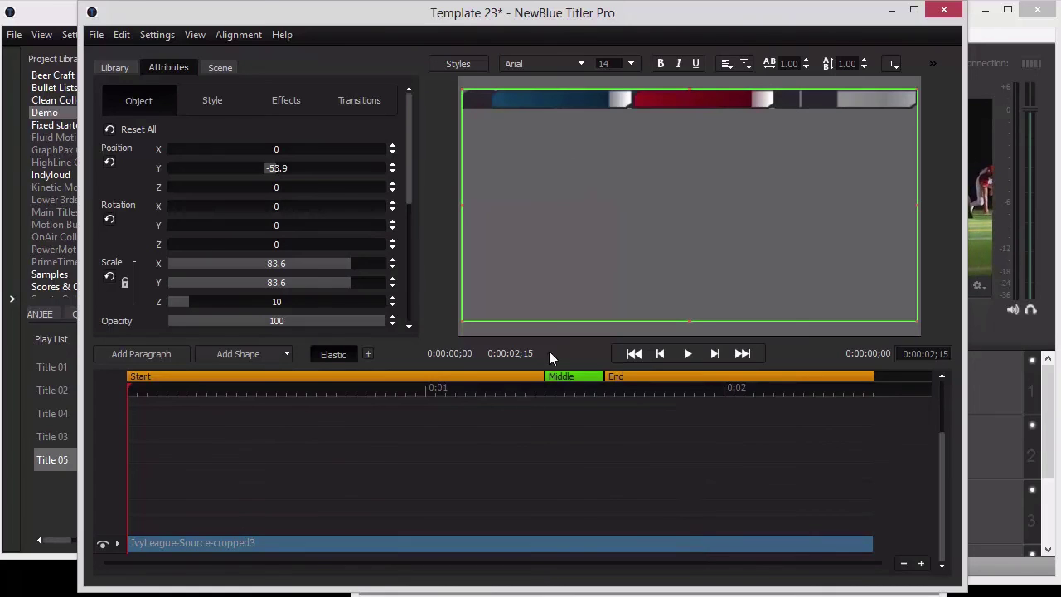
At 0:00:01;13, scale the IvyLeague layer to 55.3% and place it at X -4.6, Y -40.4 under the scorebug text.
drag(329, 393, 555, 395)
drag(516, 86, 533, 99)
drag(611, 105, 616, 98)
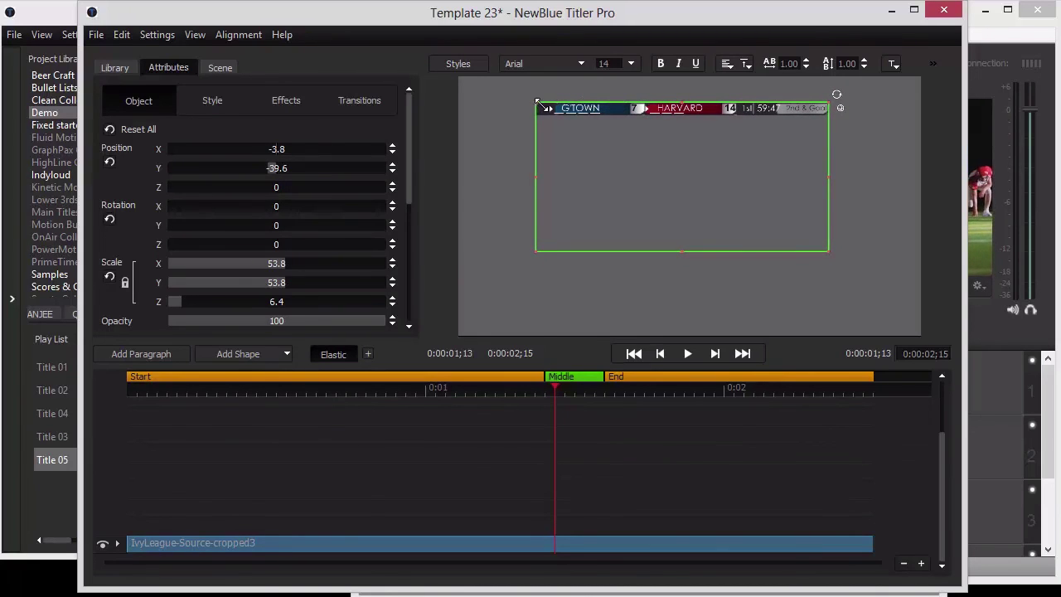
drag(534, 102, 550, 109)
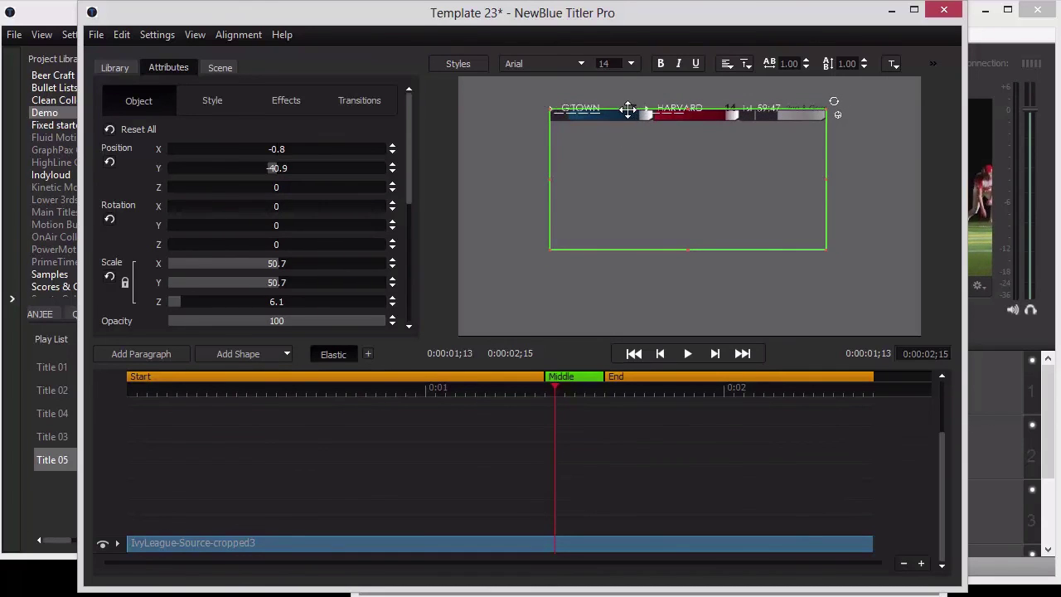
drag(627, 105, 620, 108)
drag(819, 106, 833, 94)
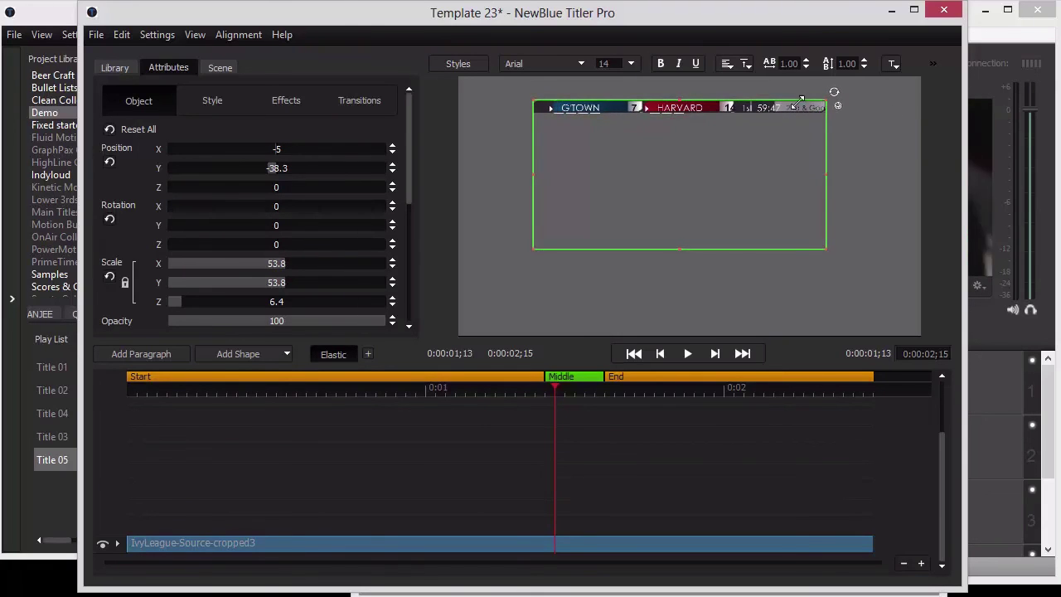
drag(598, 97, 600, 99)
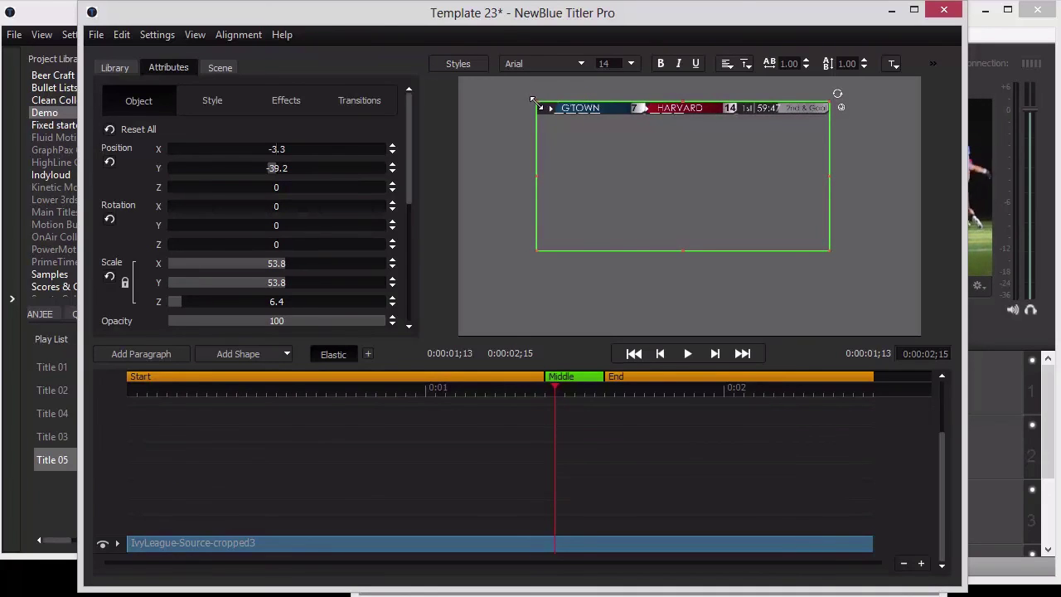
drag(531, 100, 527, 99)
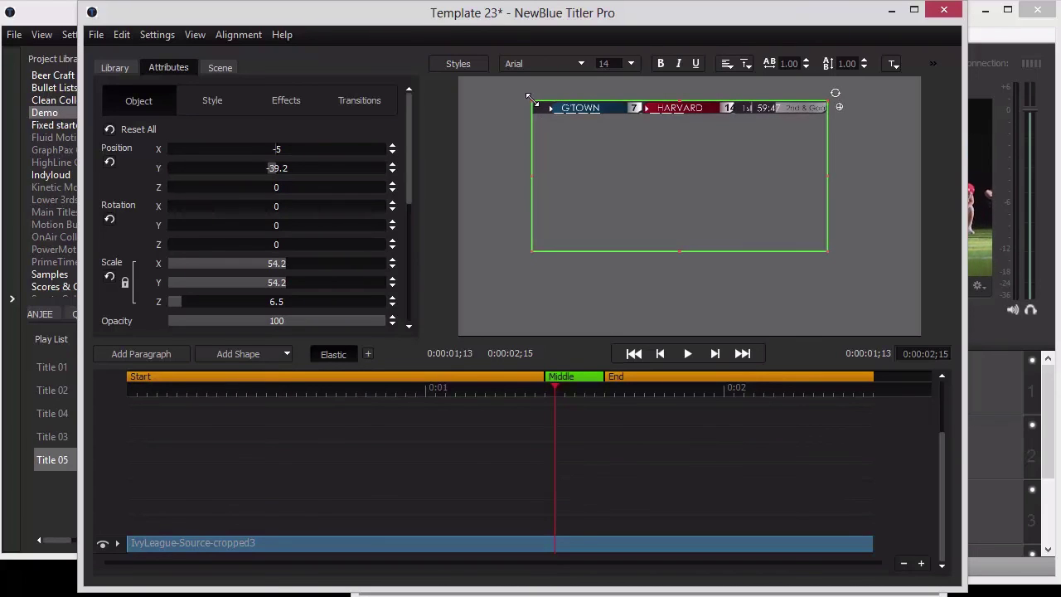
mouse_move(533, 100)
mouse_down()
mouse_move(525, 94)
mouse_move(554, 97)
mouse_up()
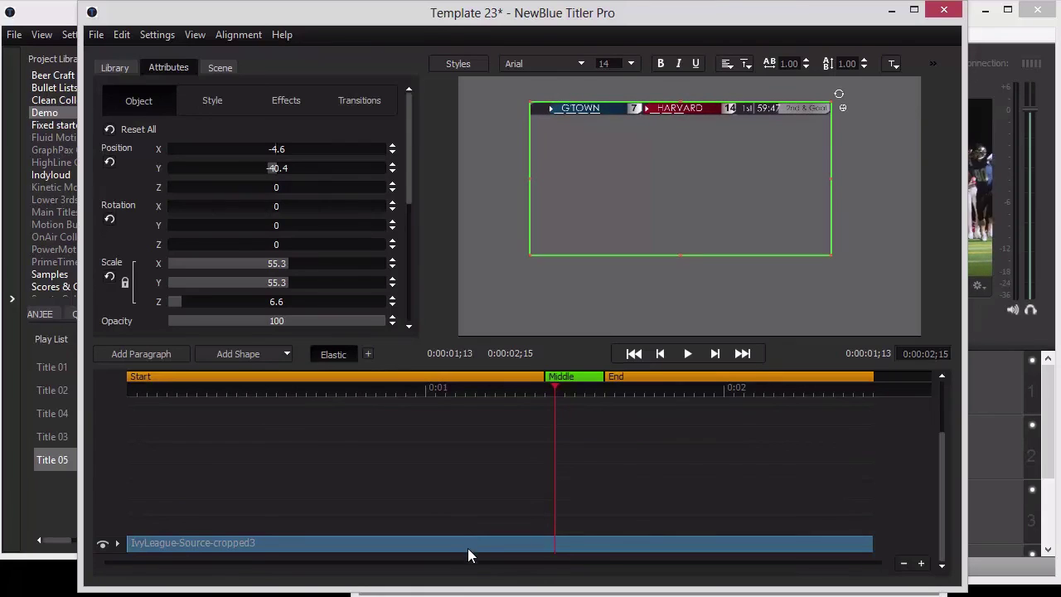
scroll(476, 497, down, 2)
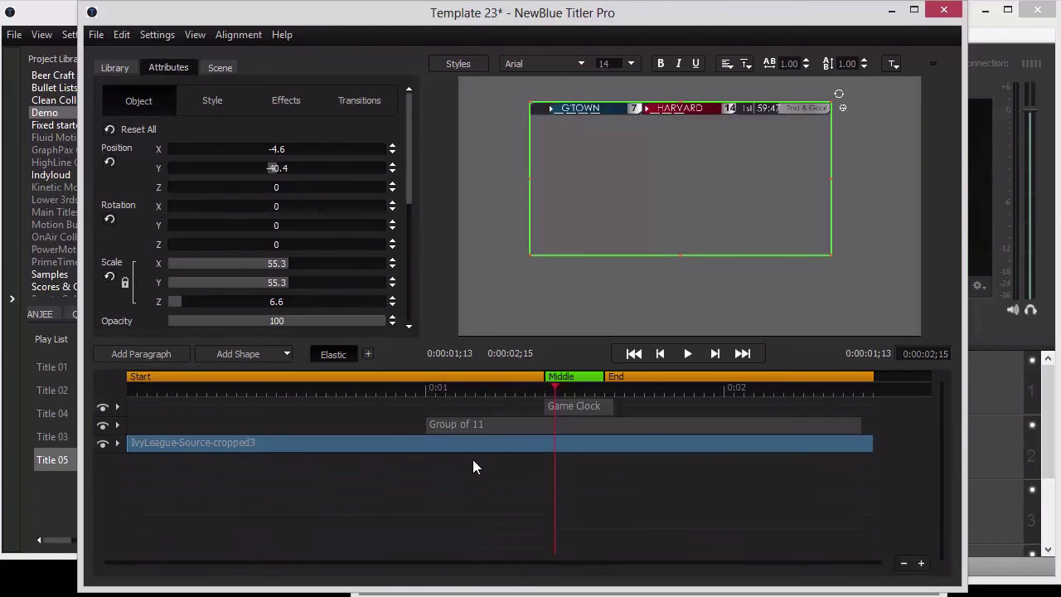
Browse the library to the Fluid Motion Pack's Swinging Text presets, including Flourish Letters.
click(122, 68)
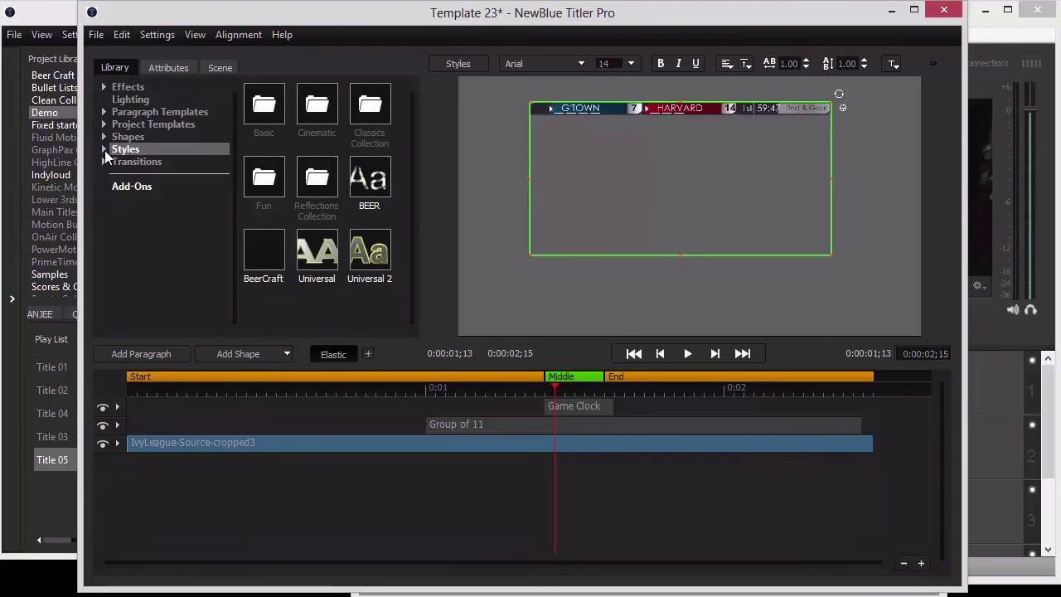
click(104, 164)
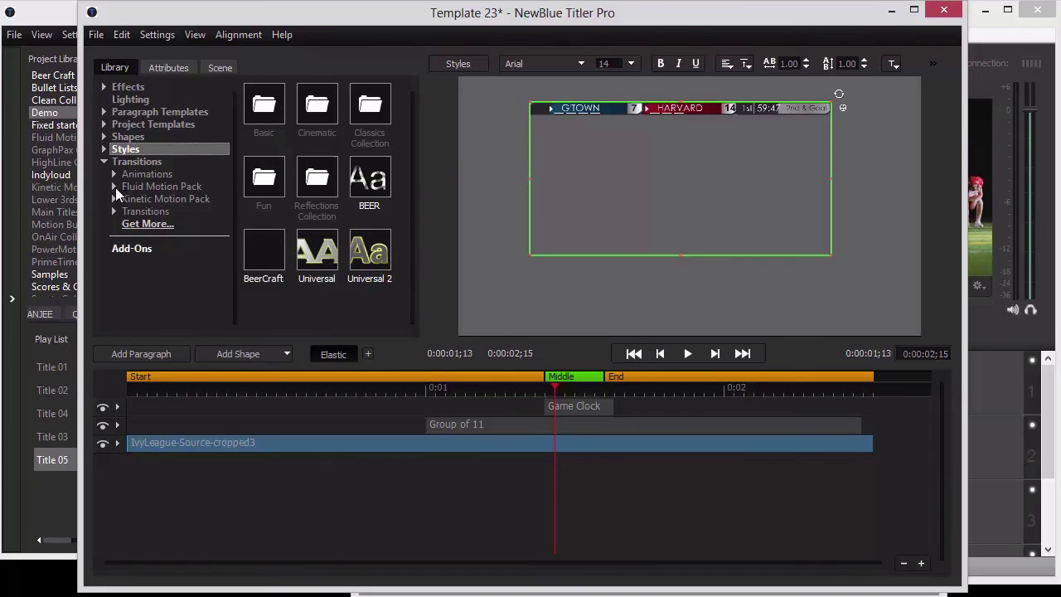
click(114, 199)
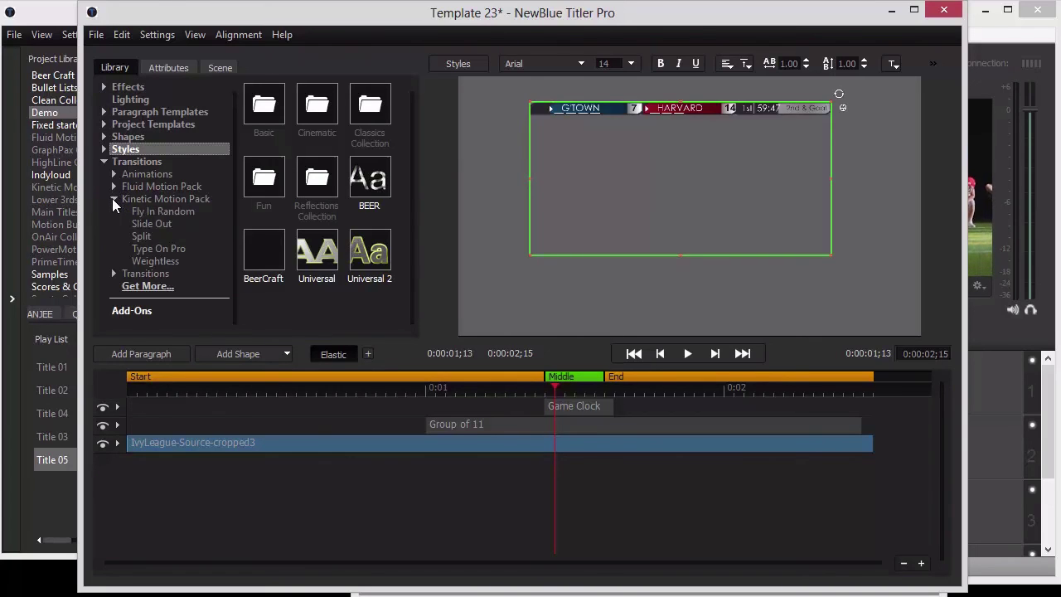
click(112, 198)
click(111, 181)
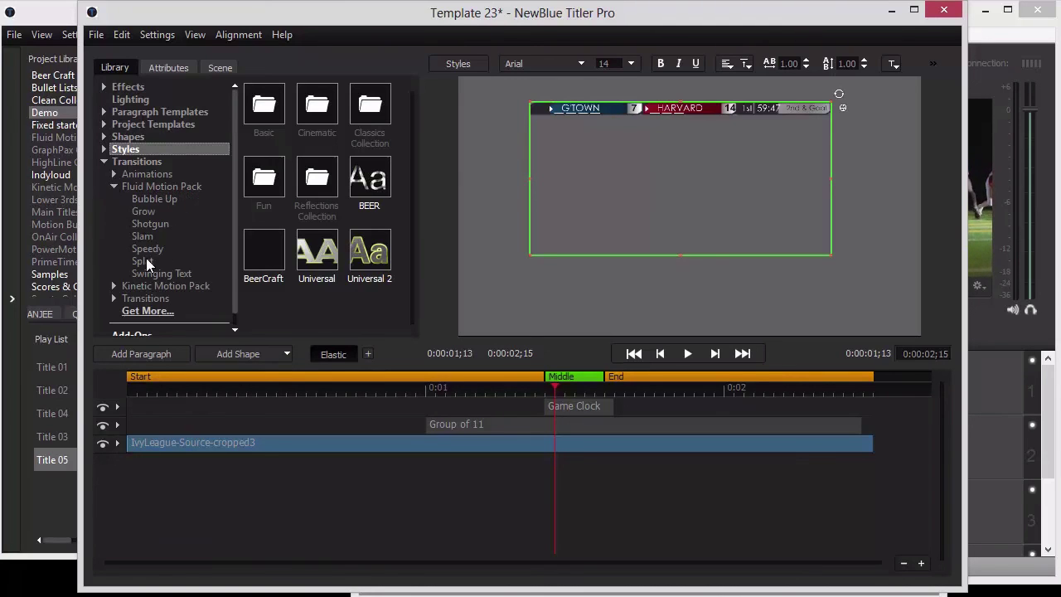
click(163, 272)
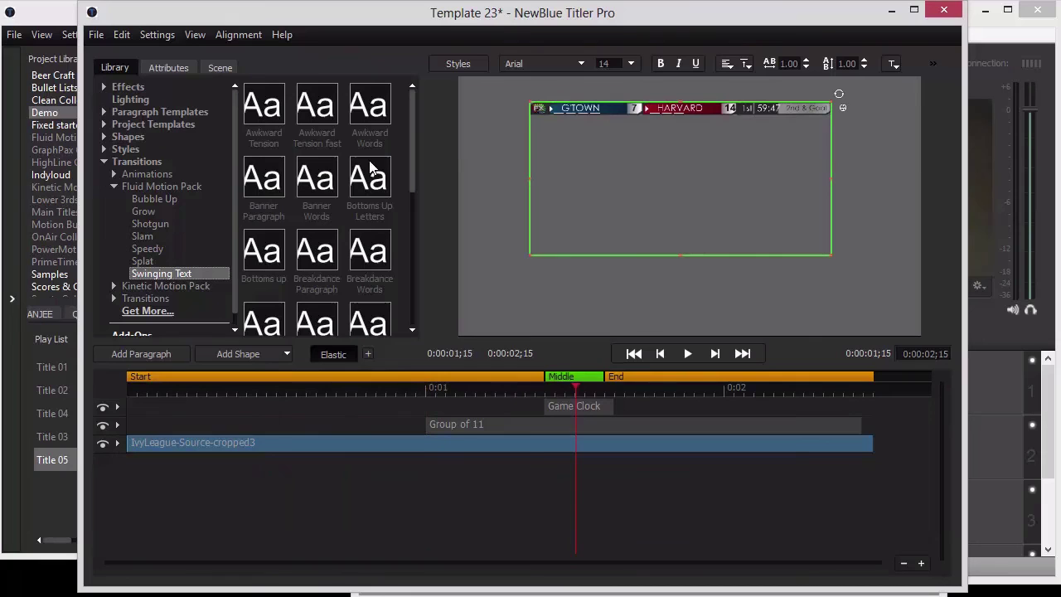
drag(413, 166, 407, 235)
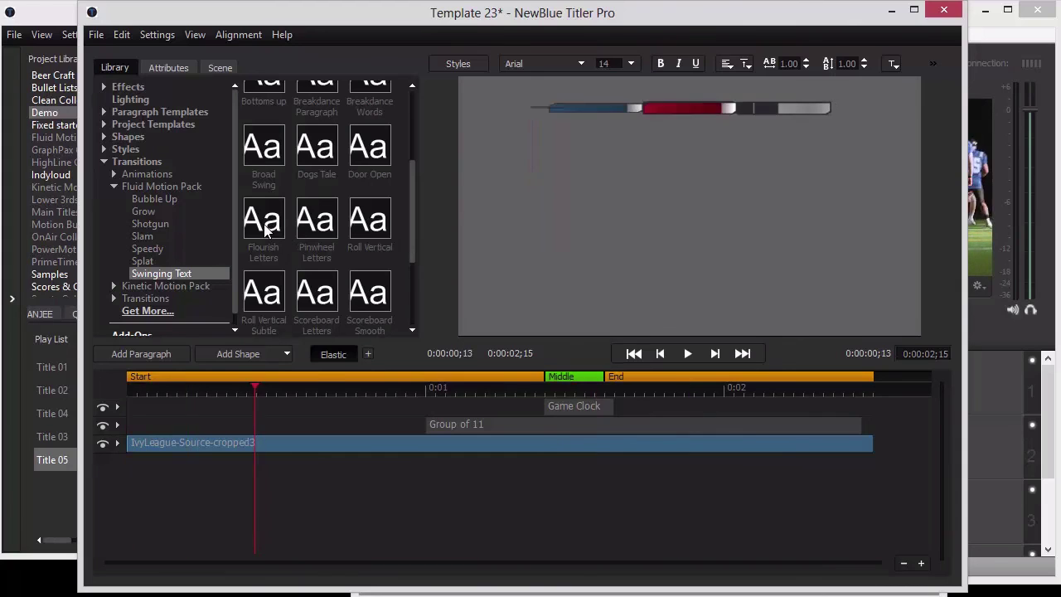
Apply the Flourish Letters preset to the IvyLeague layer and rewind to watch its start.
drag(267, 303, 281, 444)
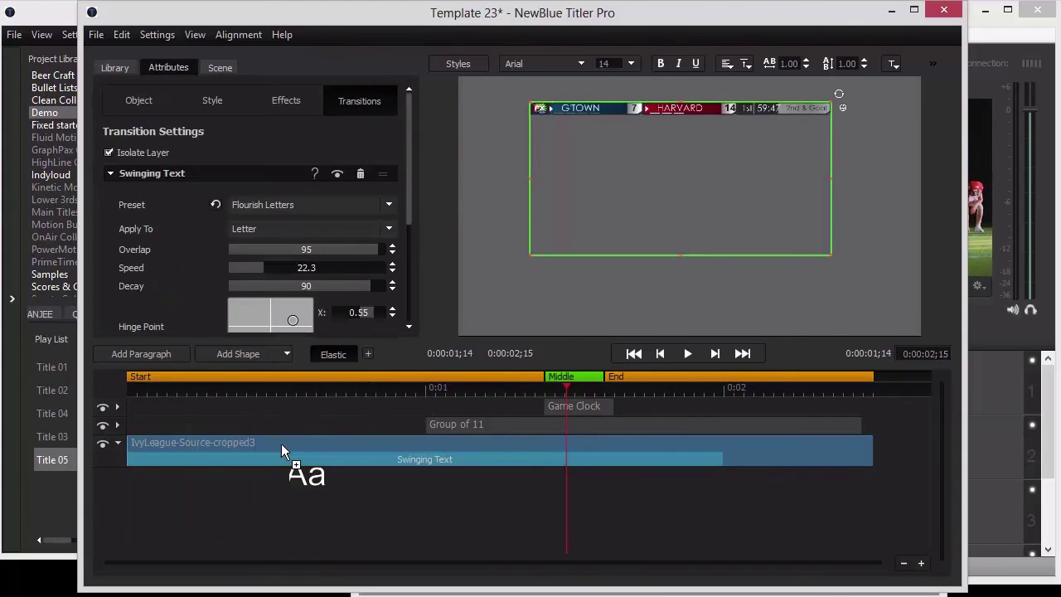
drag(201, 386, 250, 387)
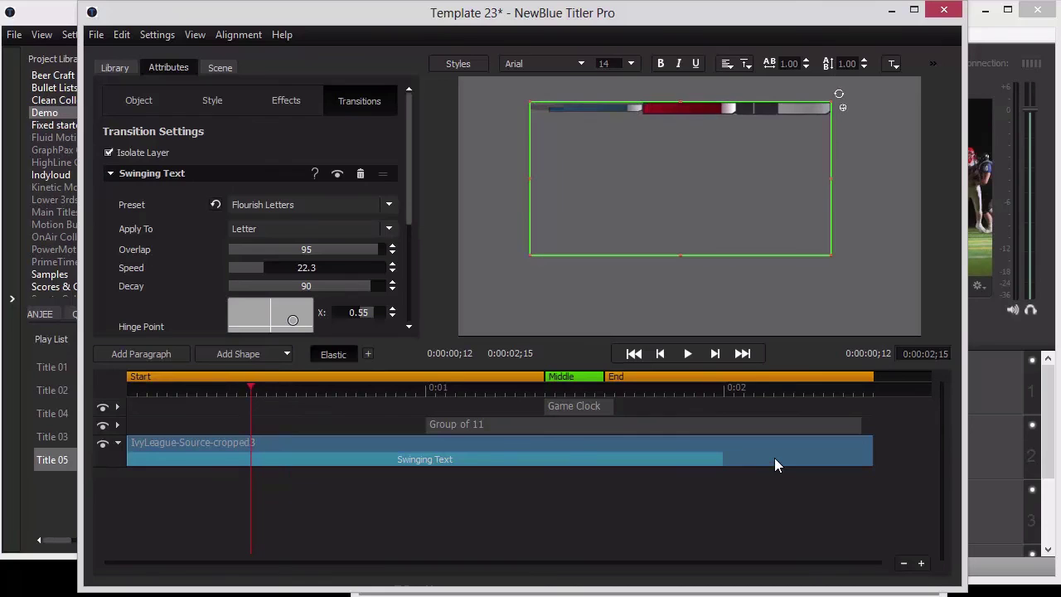
click(677, 111)
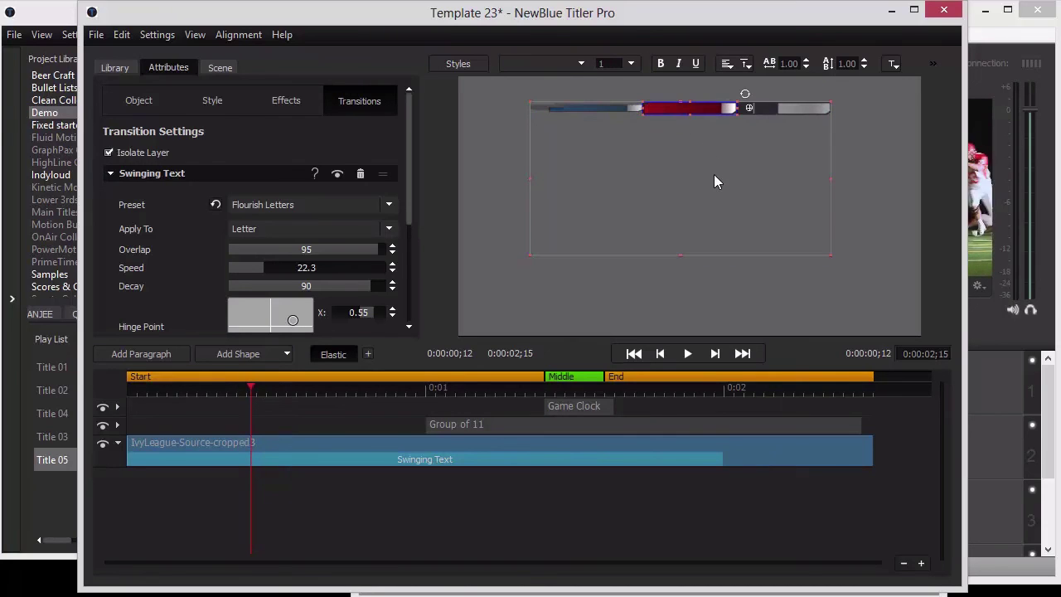
Cycle through the scorebug elements, scrub the animation, then delete the Swinging Text transition.
key(Tab)
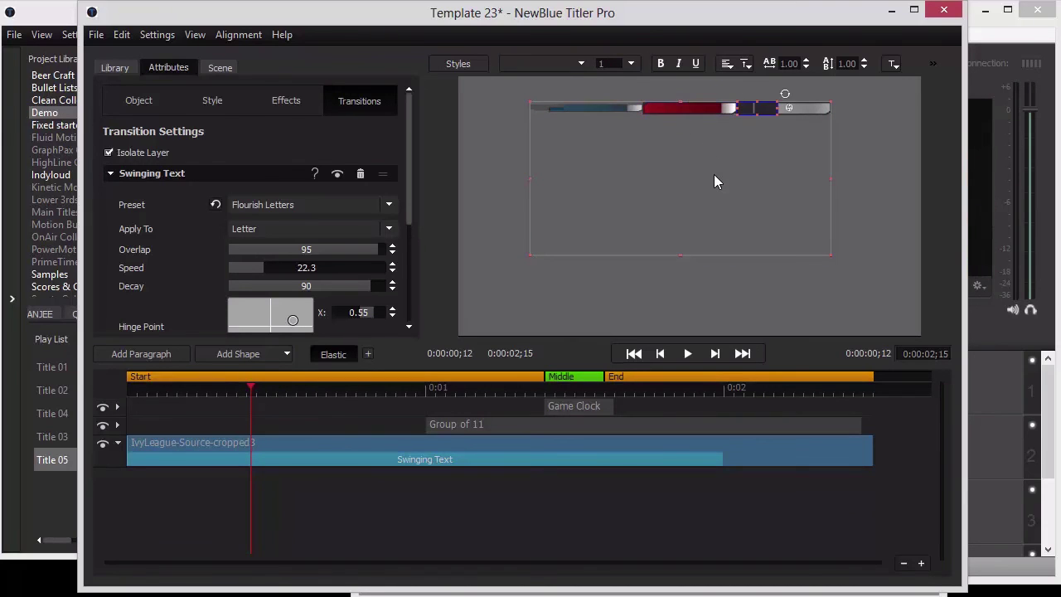
key(Tab)
key(Tab)
key(Tab)
key(Tab)
key(Tab)
key(Tab)
key(Tab)
key(Tab)
key(Tab)
key(Tab)
key(Tab)
key(Tab)
key(Tab)
key(Tab)
key(Tab)
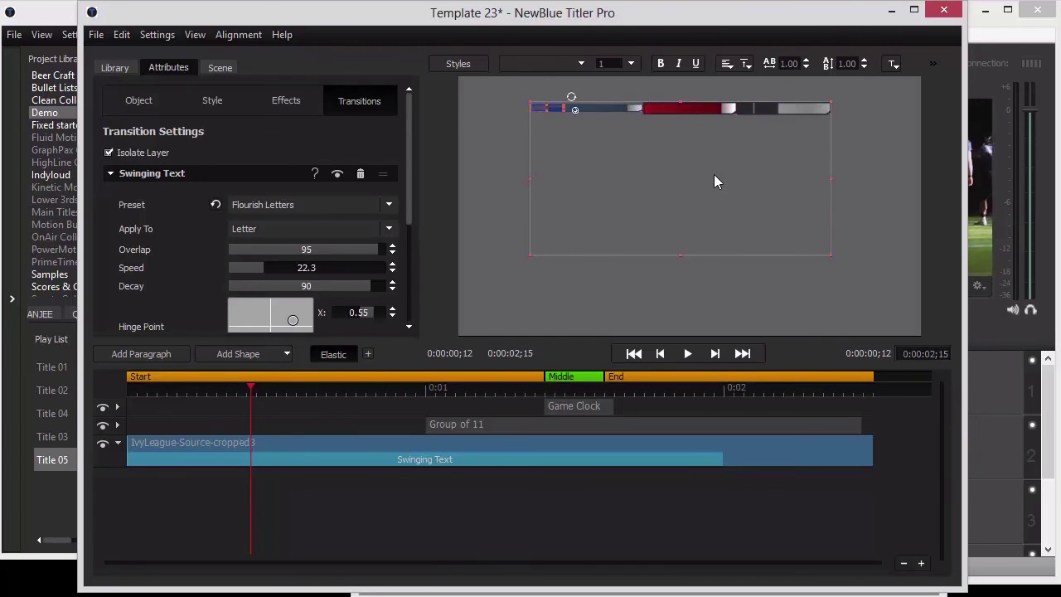
key(Tab)
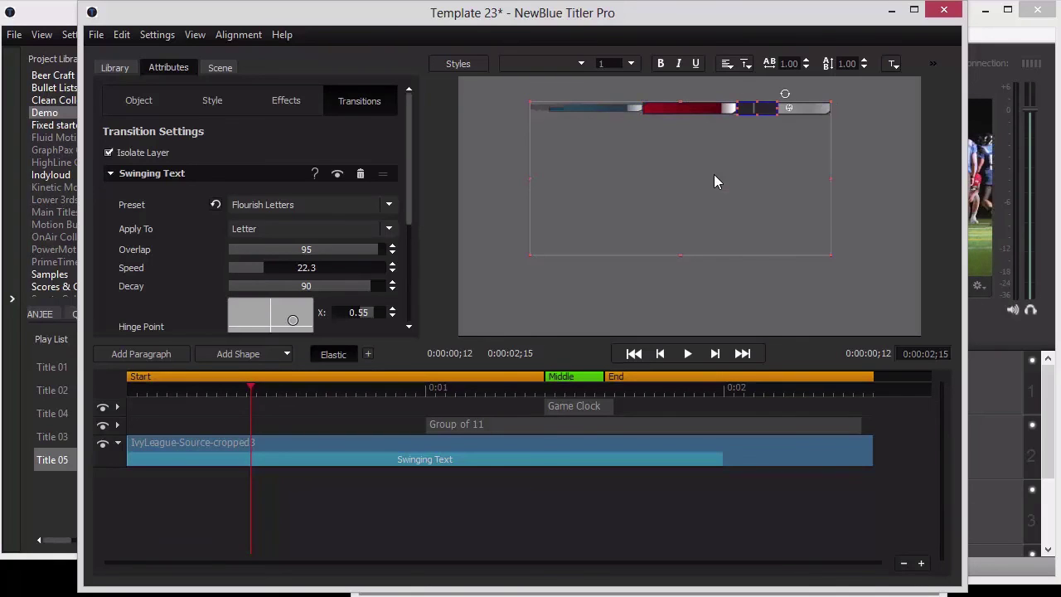
drag(294, 390, 324, 390)
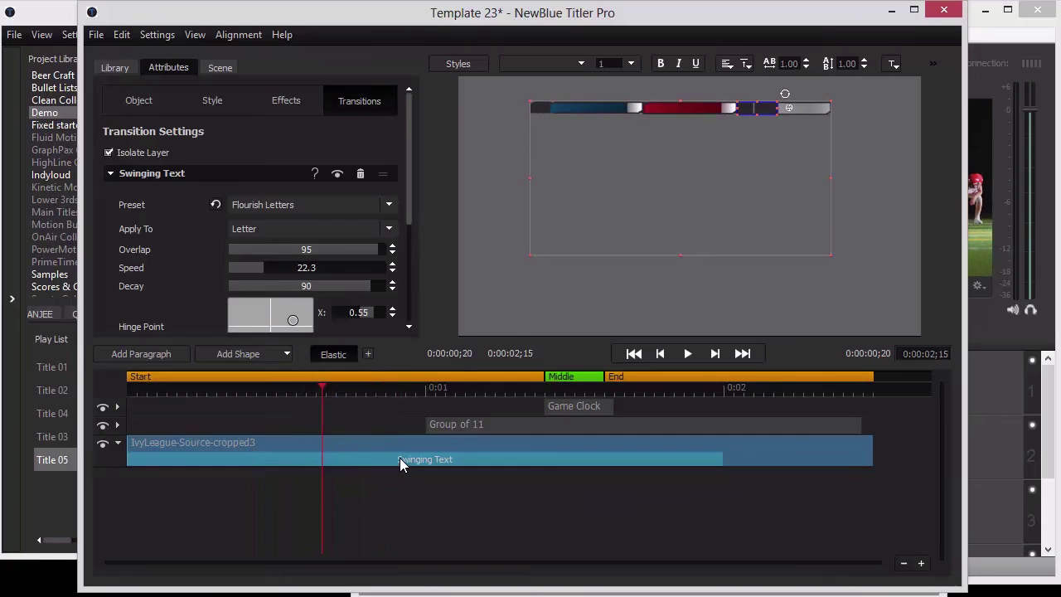
key(Delete)
Put the Infinity Letter by Letter preset on the IvyLeague layer, shorten it, and preview.
click(115, 67)
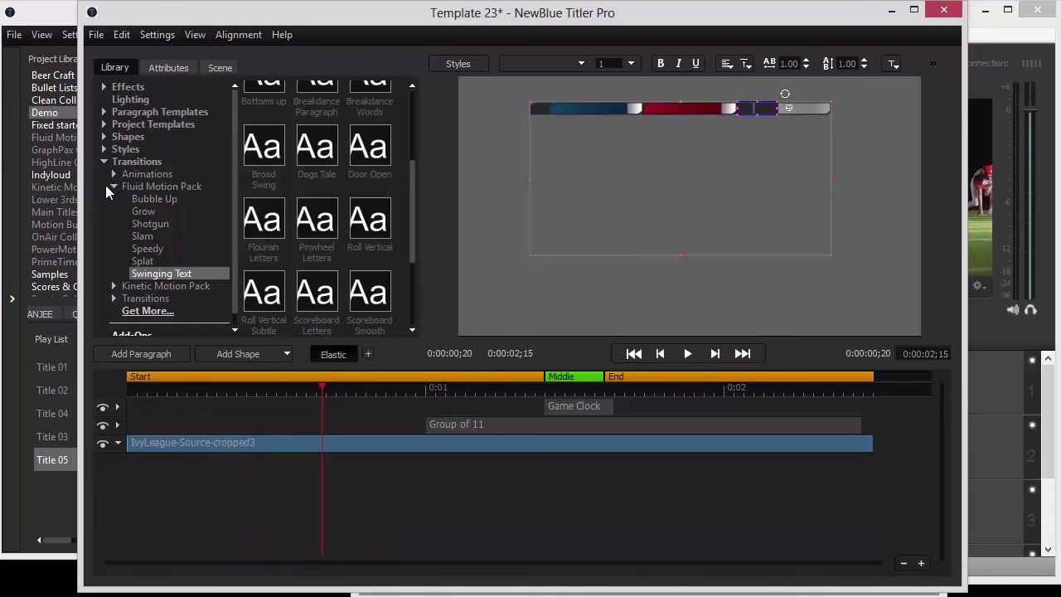
click(115, 175)
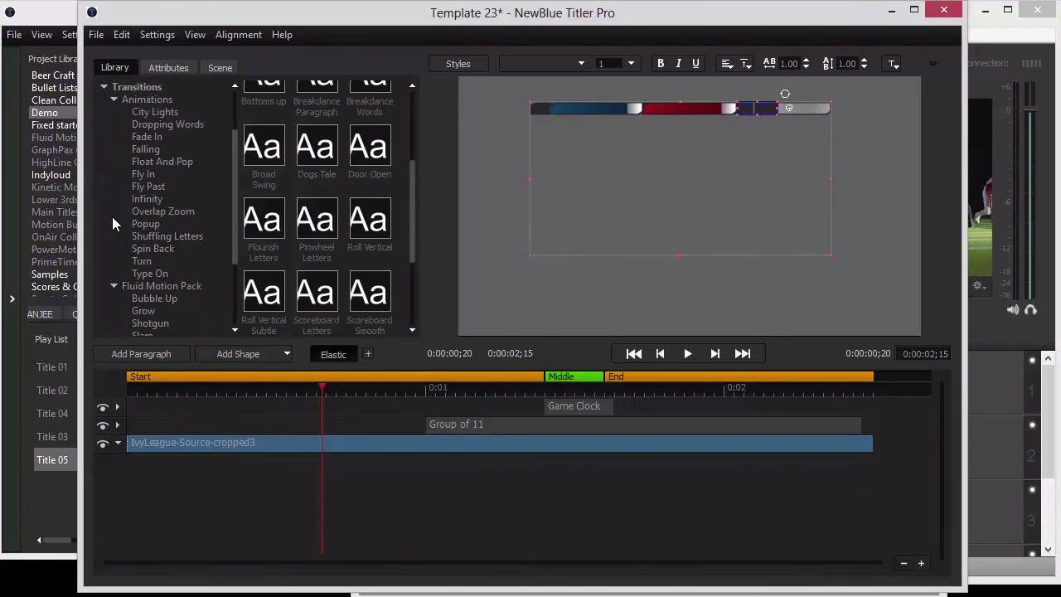
click(155, 203)
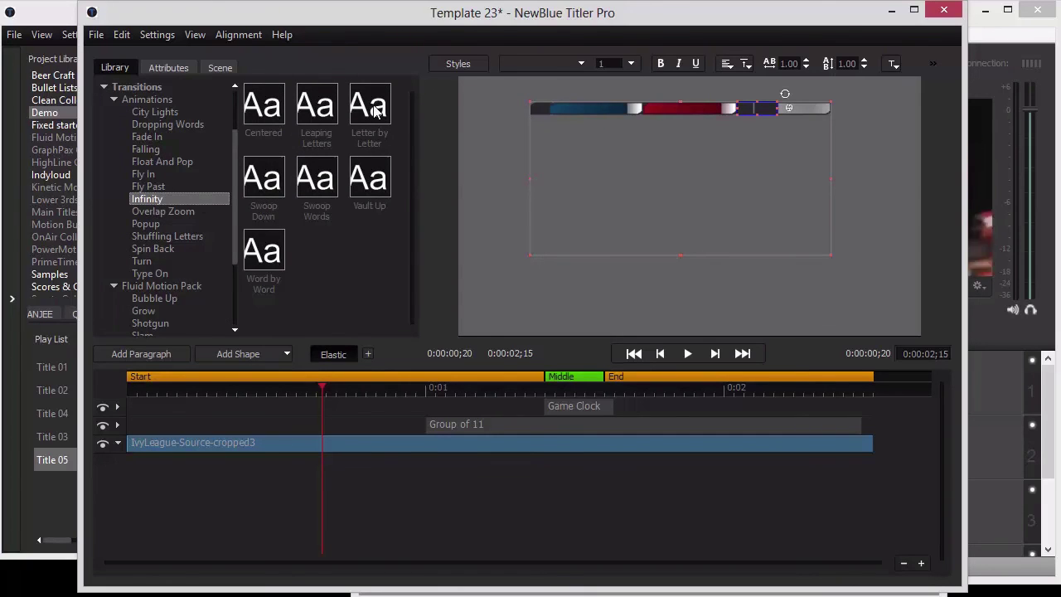
drag(372, 111, 264, 442)
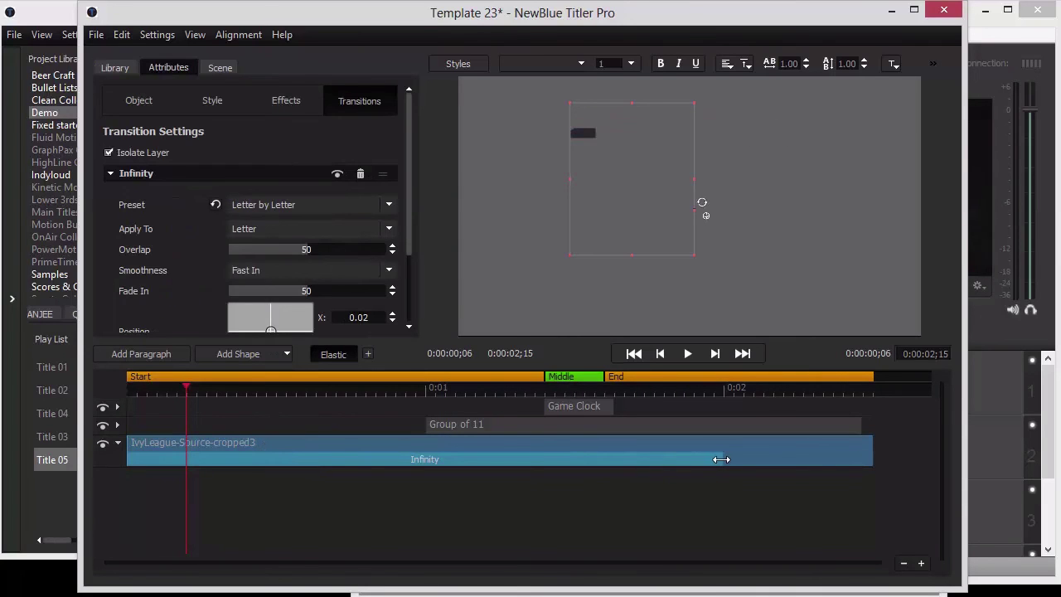
drag(721, 459, 592, 459)
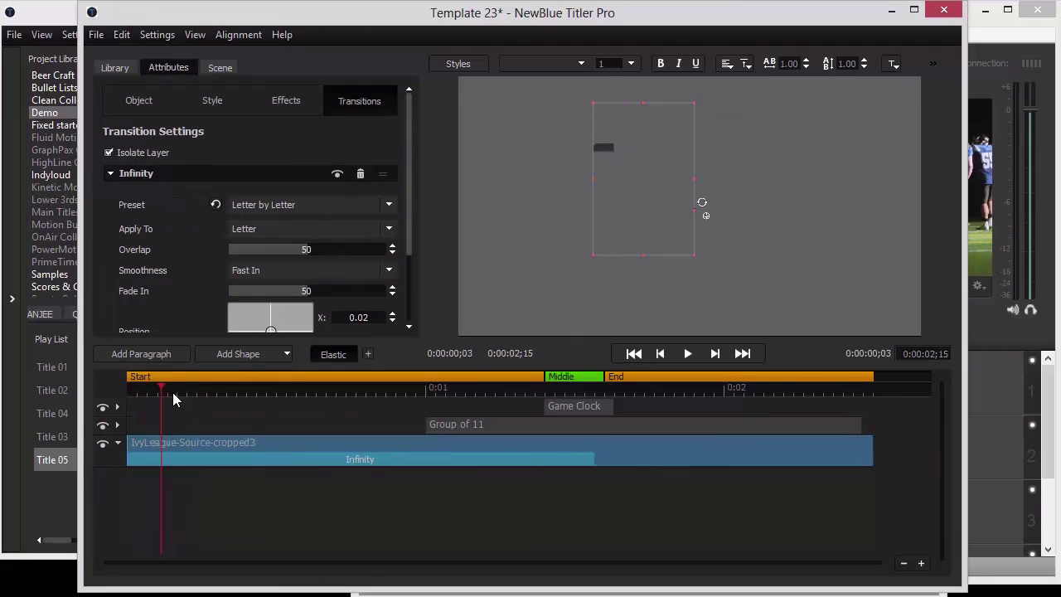
drag(173, 392, 679, 405)
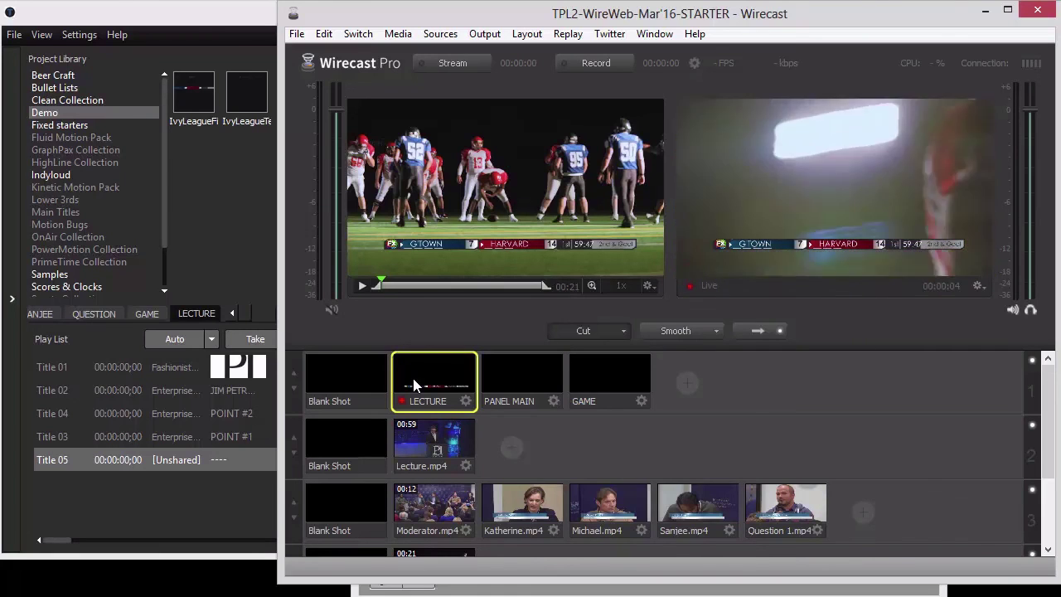
Bring Titler Pro Live forward and list the Sports Collection's Karat templates in the Project Library.
click(178, 21)
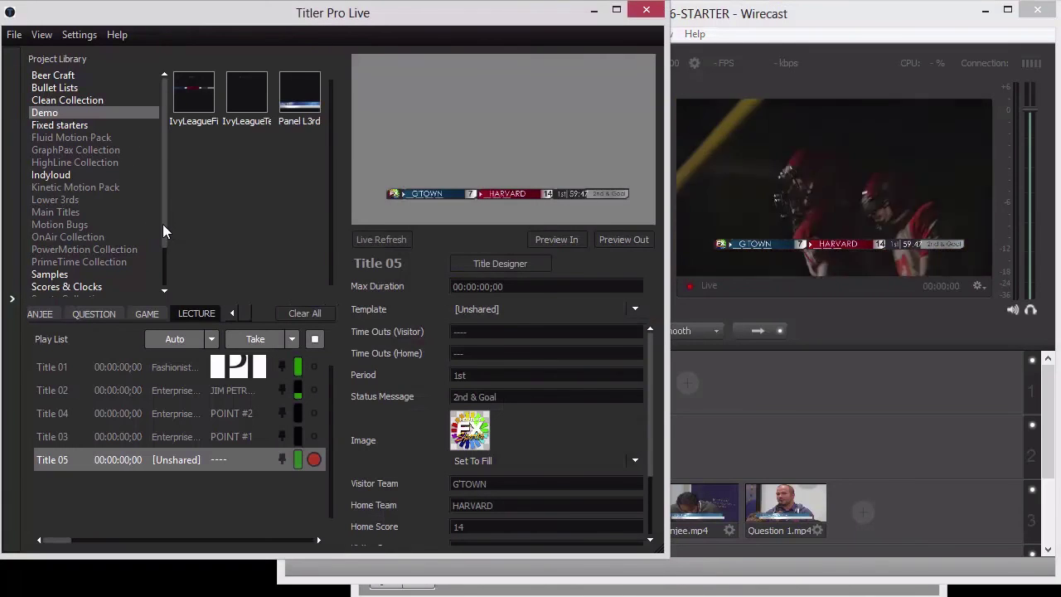
drag(162, 224, 155, 266)
click(100, 253)
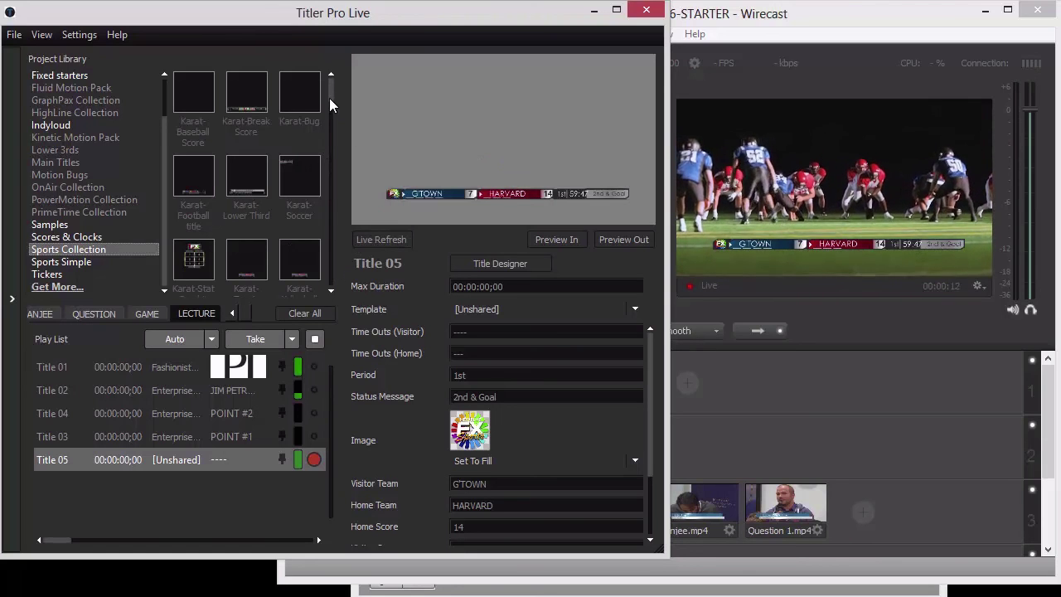
Scroll through Titler Pro Live while Title 05's G'TOWN vs HARVARD scorebug stays on air.
scroll(329, 98, down, 1)
scroll(329, 103, down, 2)
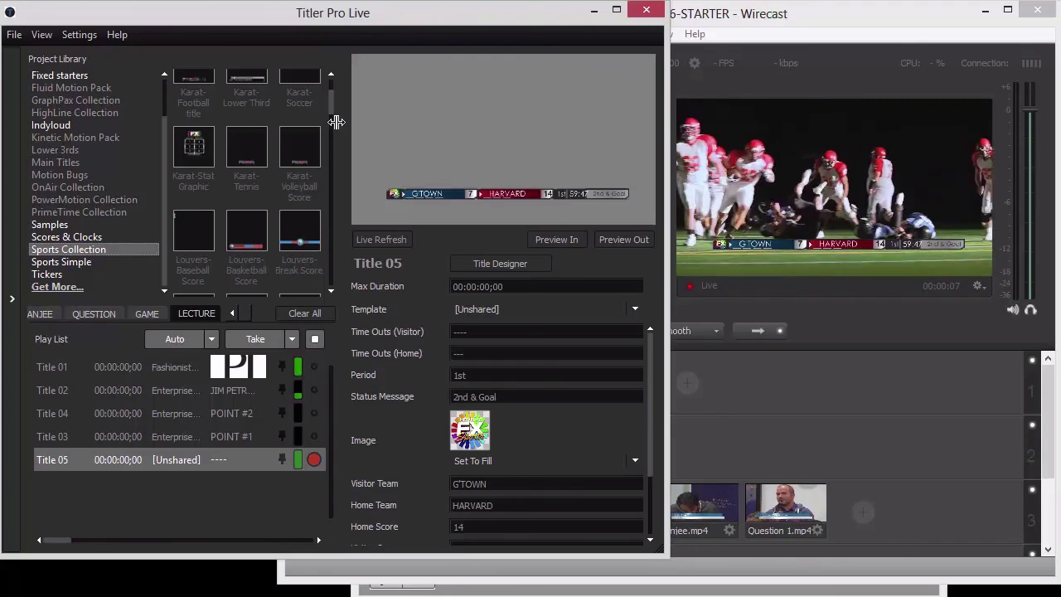
Bring Wirecast in front of the titler and open its Sources menu.
click(764, 21)
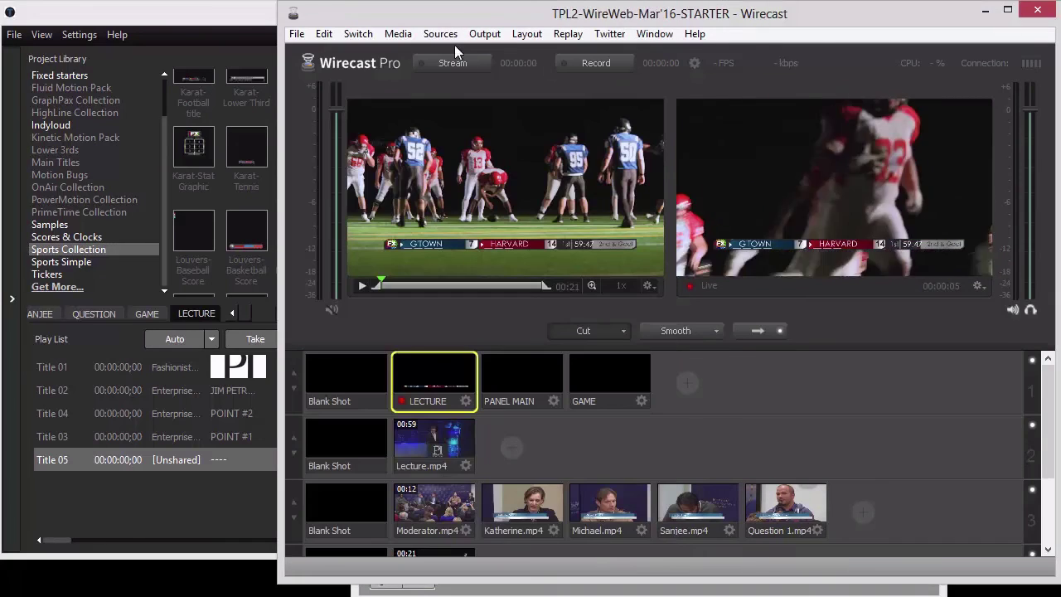
click(440, 34)
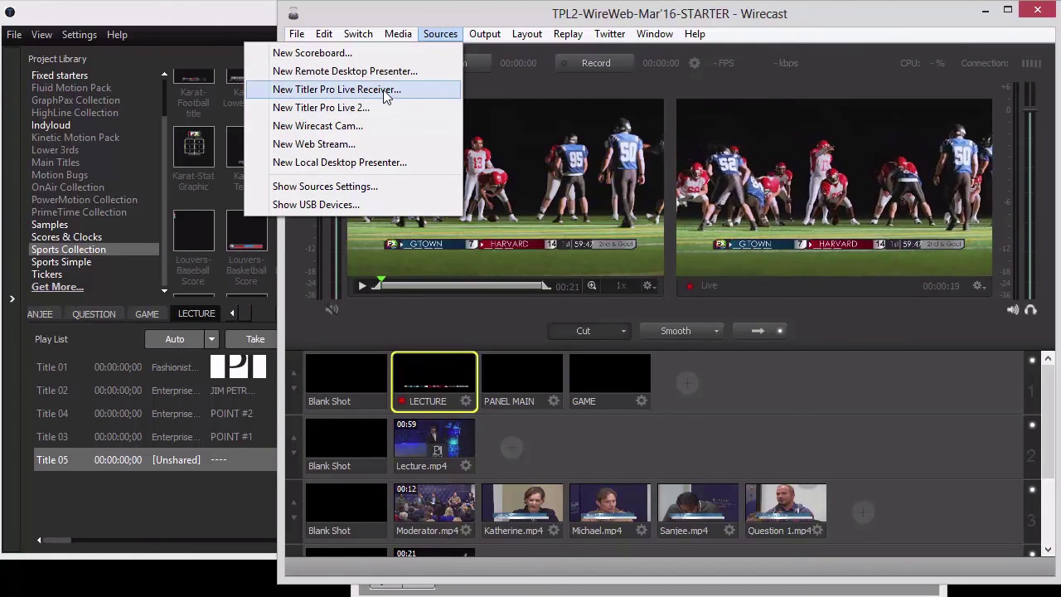
Return Titler Pro Live to the front over Wirecast, closing the Sources menu.
click(252, 16)
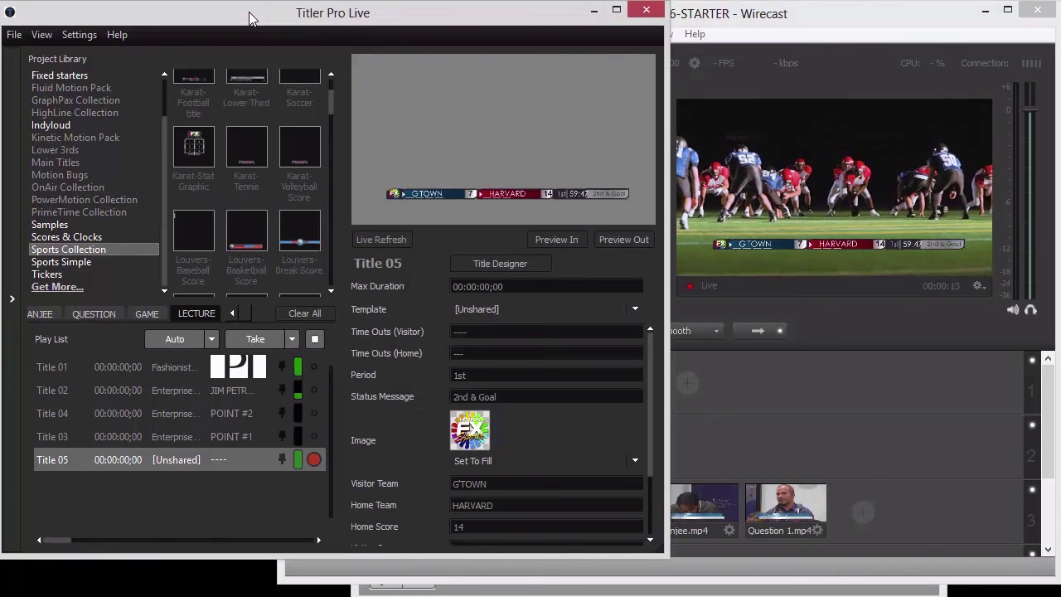